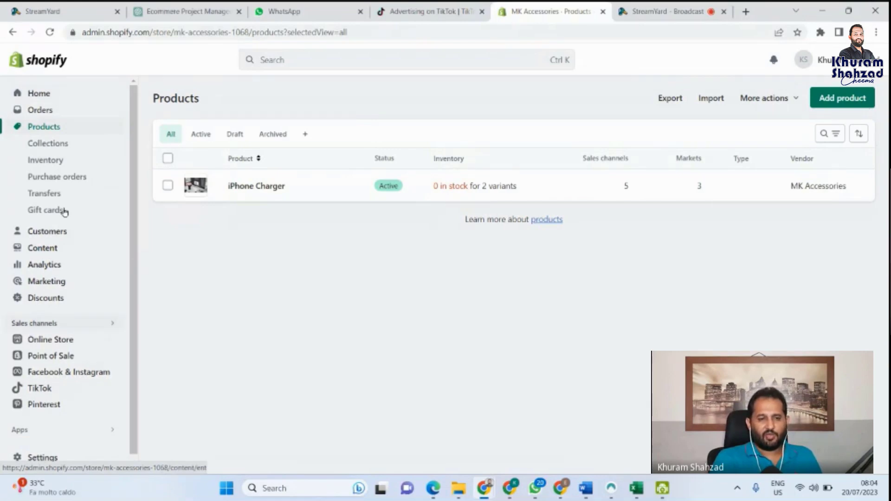
Step: From Products, start a blank new product and place the cursor in its Title field
left_click(39, 92)
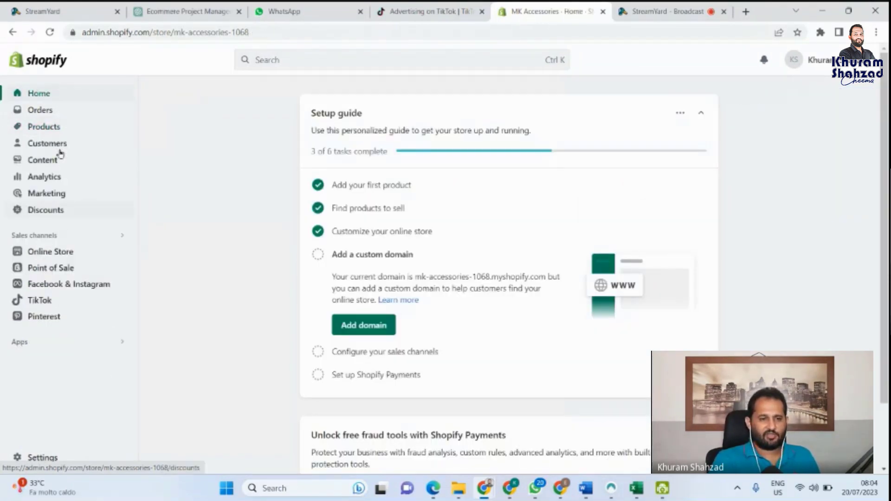
left_click(23, 129)
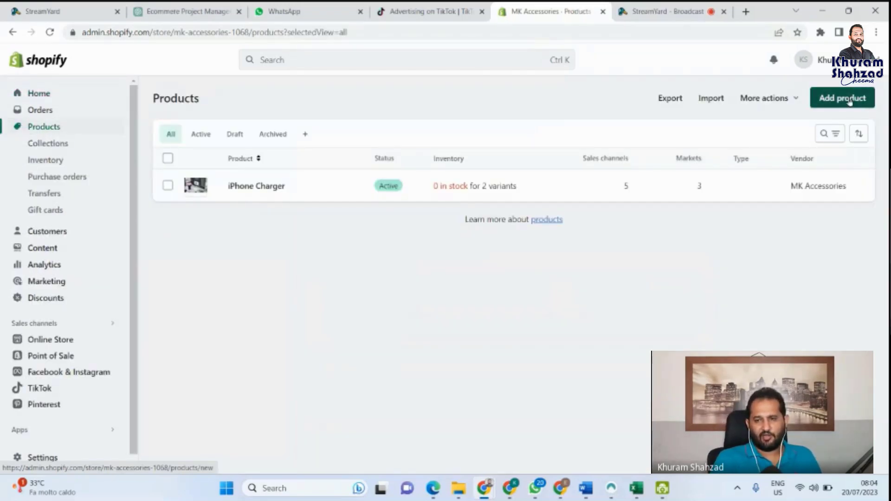
left_click(850, 99)
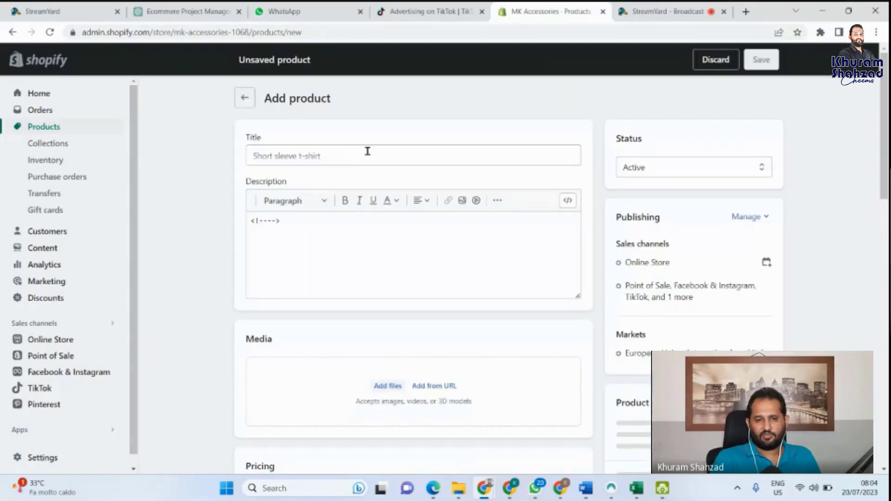
left_click(367, 152)
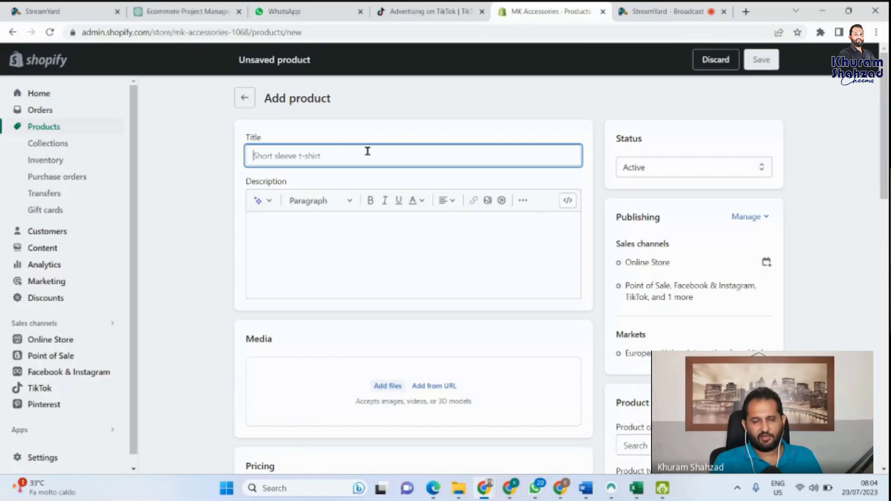
left_click(746, 10)
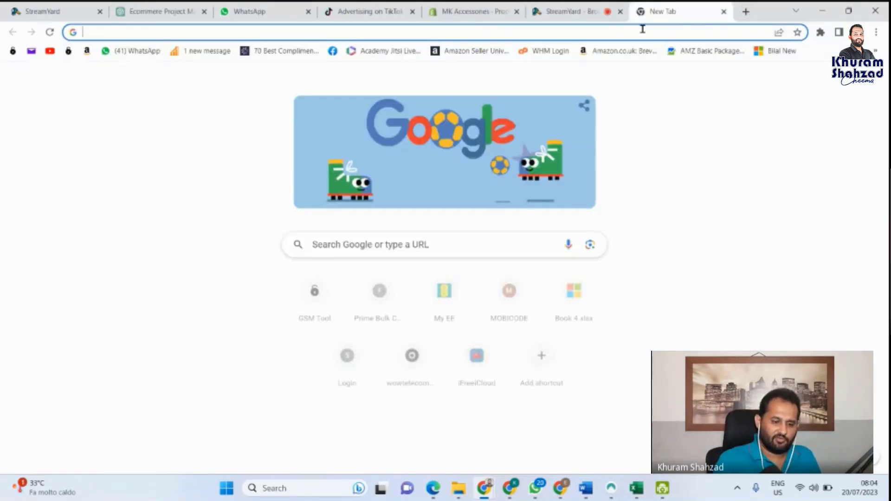
Step: Load amazon.co.uk in a new tab and browse the Kitchen knife sets category
type("AM")
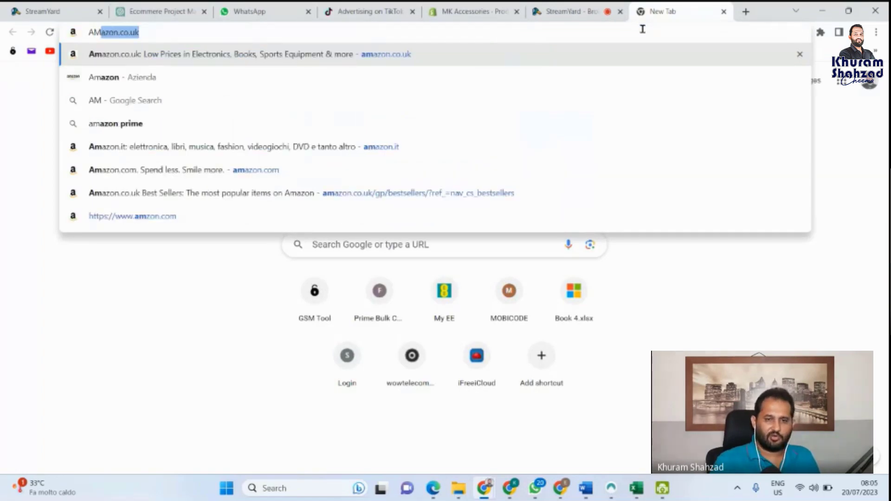
left_click(263, 54)
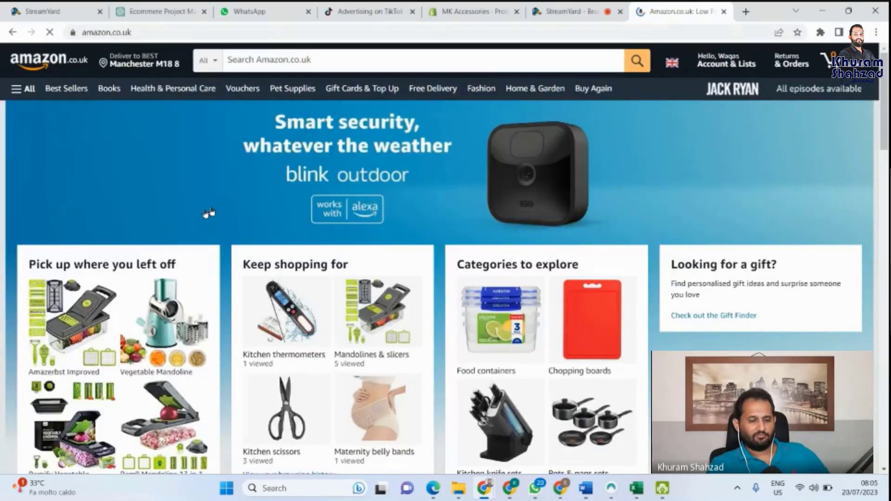
scroll(189, 267, "down", 1)
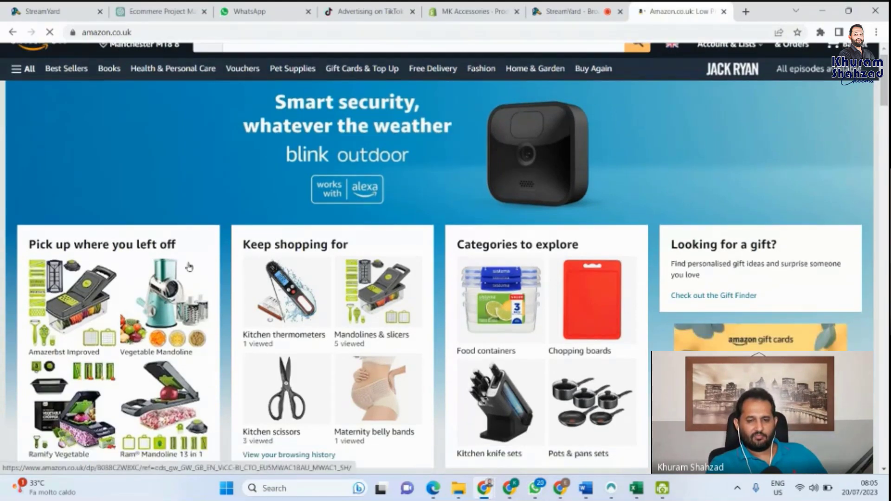
scroll(189, 267, "down", 1)
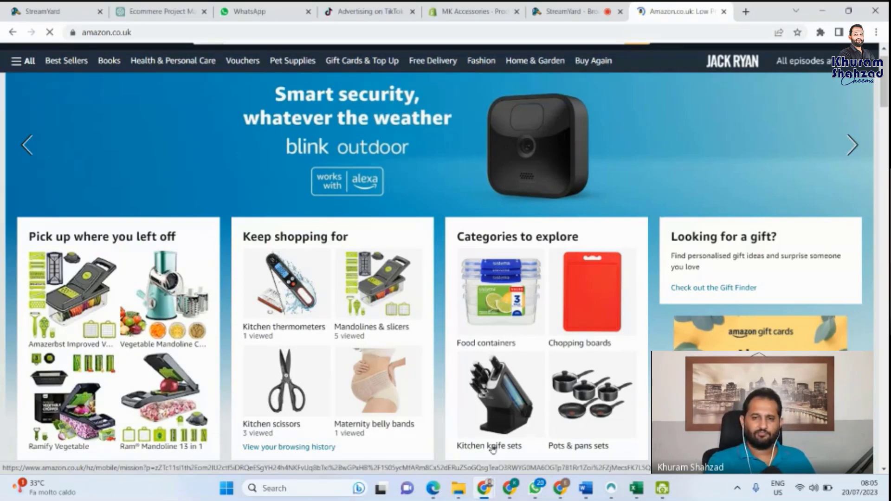
left_click(493, 448)
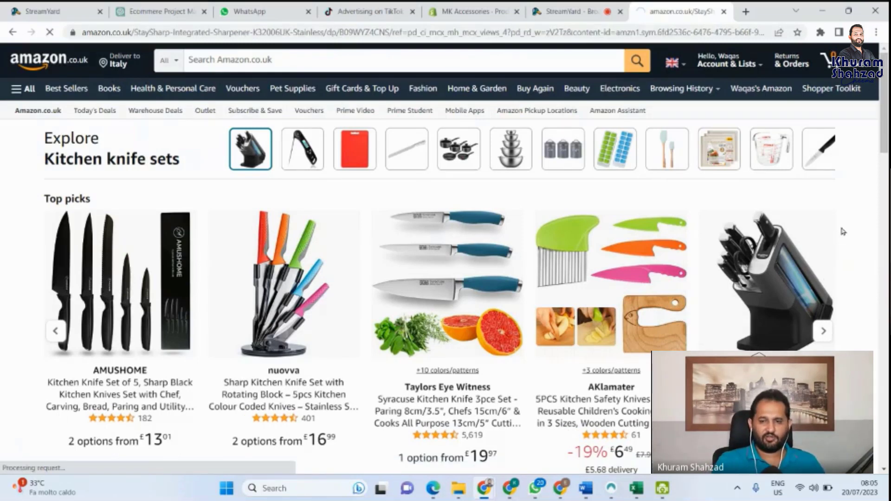
Step: Open the Ninja Foodi StaySharp knife block listing and view its product image full size
left_click(771, 286)
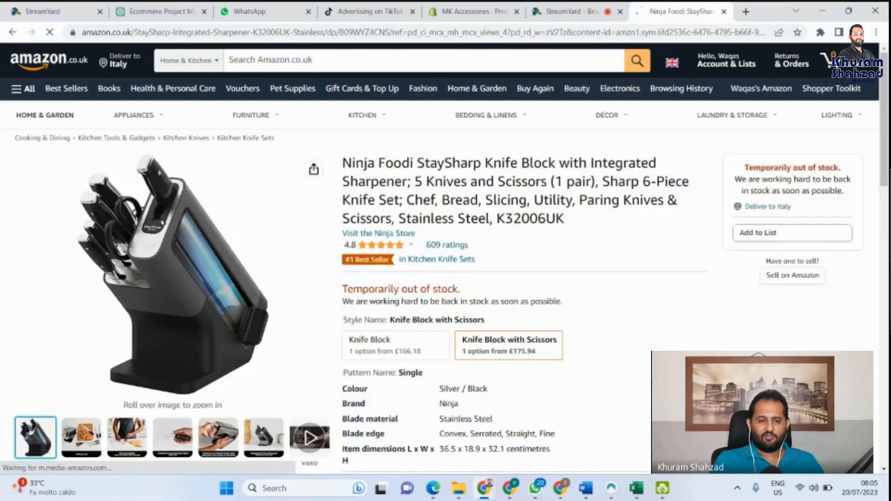
mouse_move(153, 297)
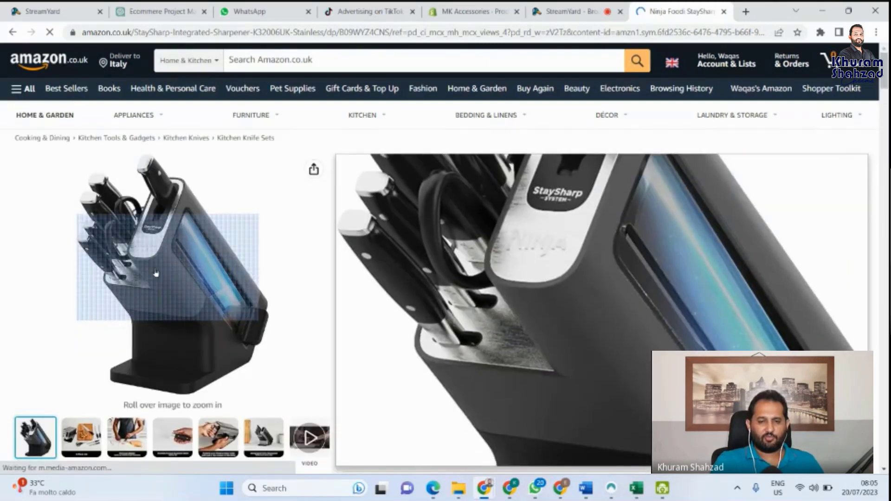
left_click(156, 273)
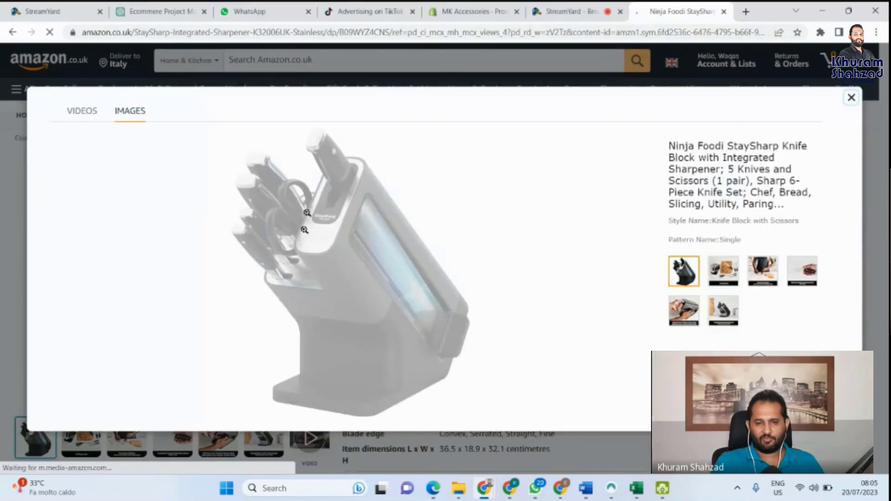
left_click(337, 274)
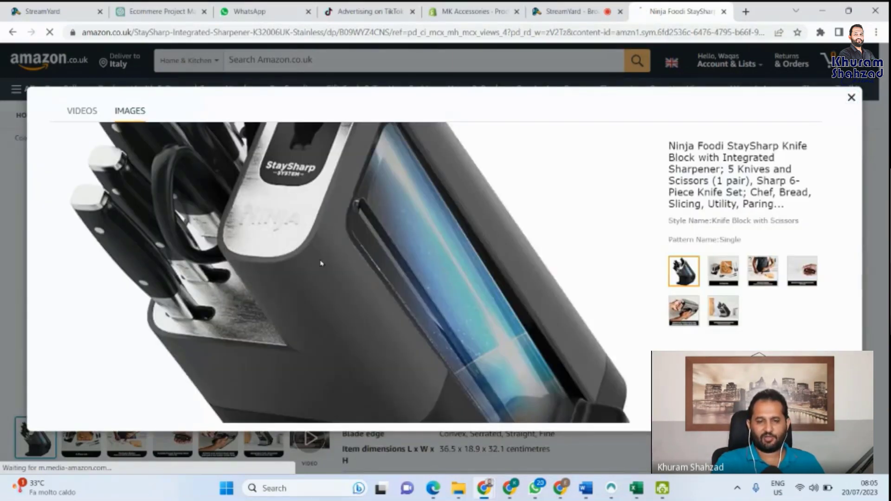
Step: Save the knife block image as a JPEG in Downloads and close the image viewer
right_click(321, 264)
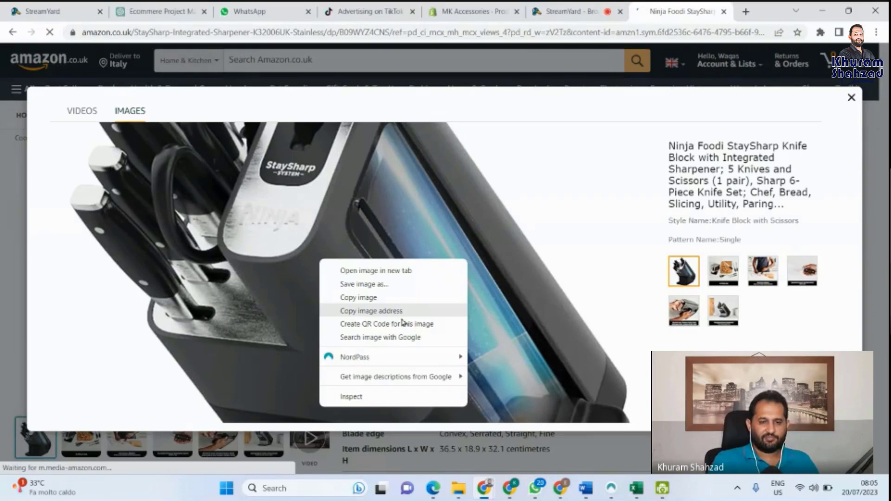
left_click(372, 284)
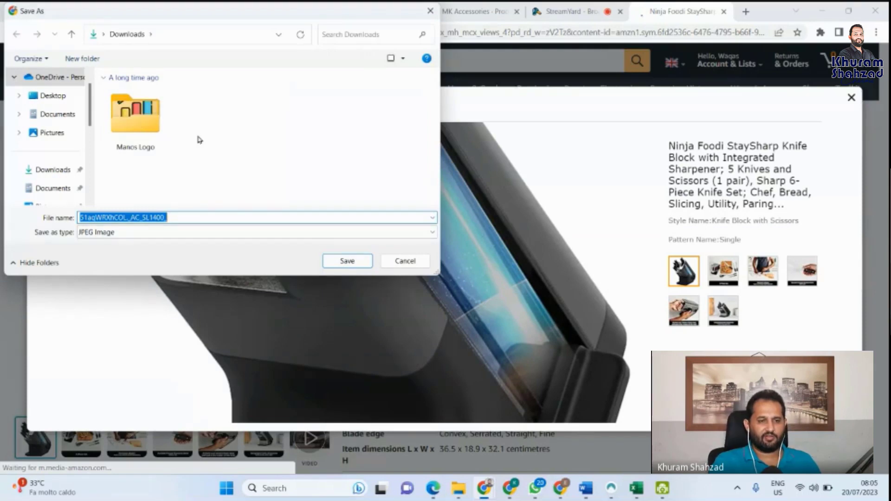
left_click(48, 169)
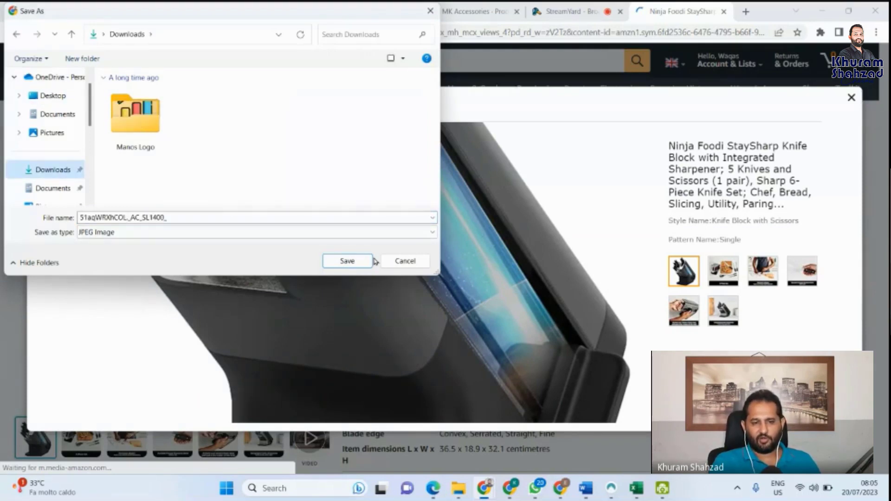
left_click(347, 261)
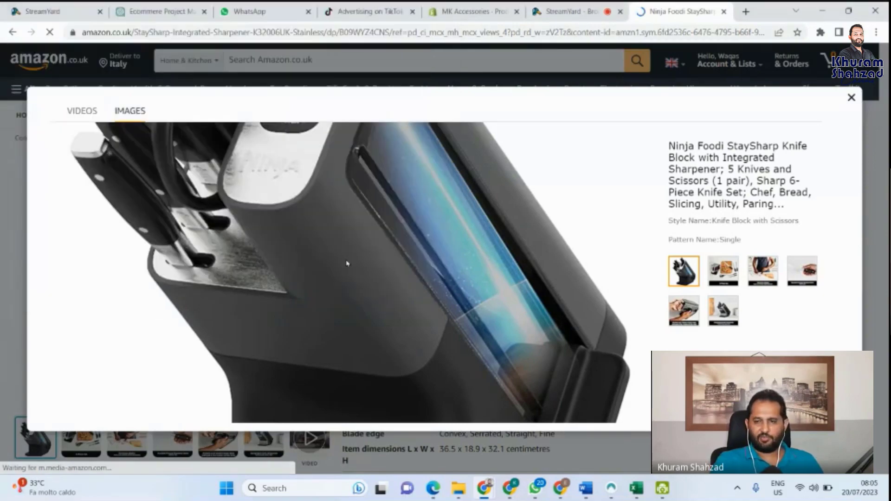
left_click(852, 98)
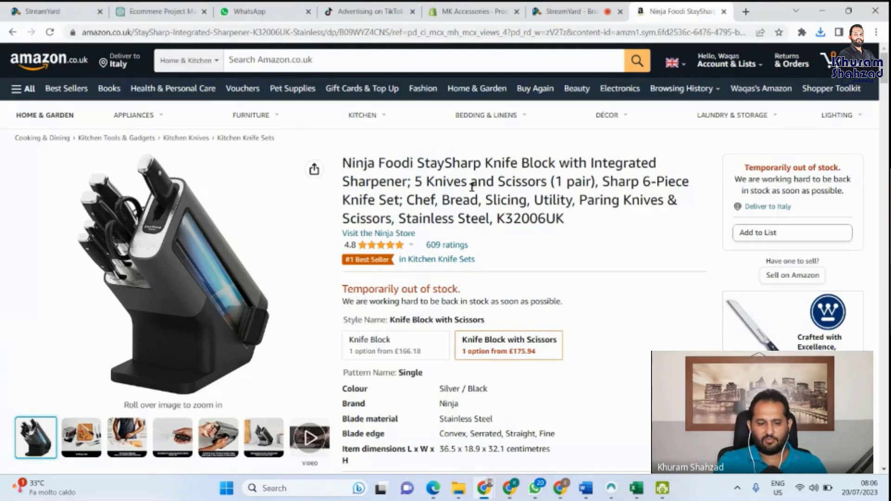
Step: Copy the knife block name from Amazon and paste it as the Shopify product title
left_click_drag(407, 182, 344, 163)
key("ctrl+c")
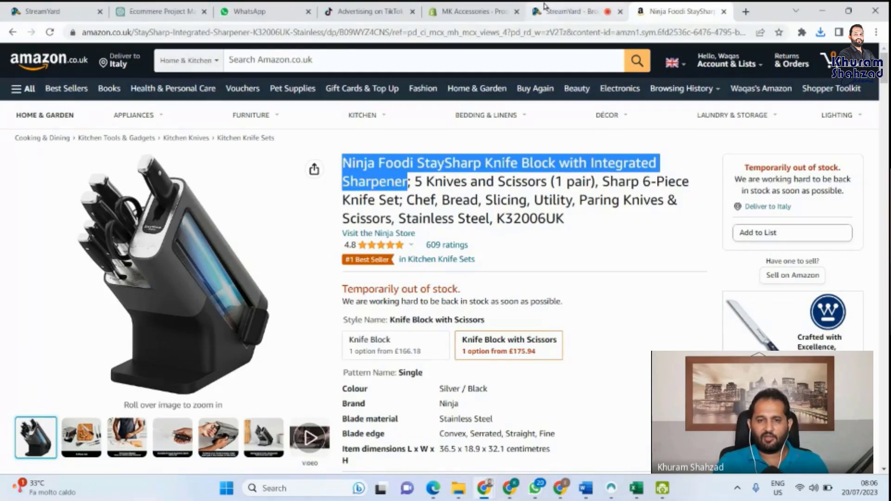
left_click(467, 6)
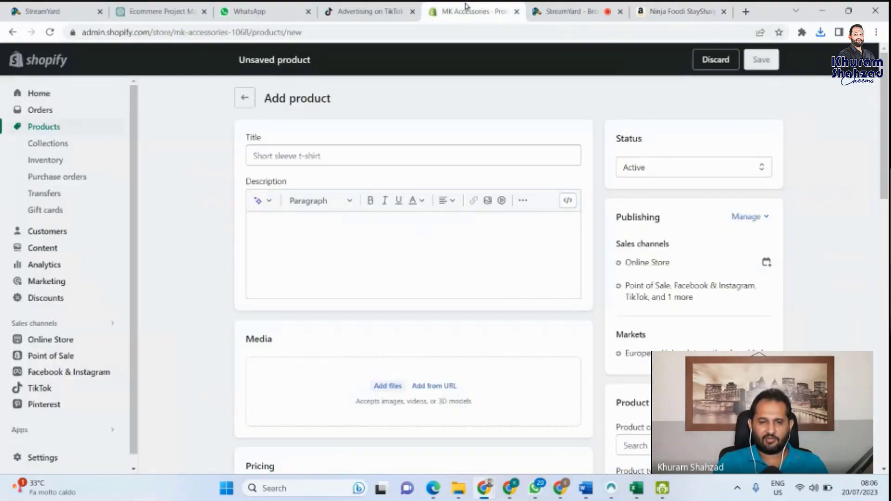
left_click(371, 153)
key("ctrl+v")
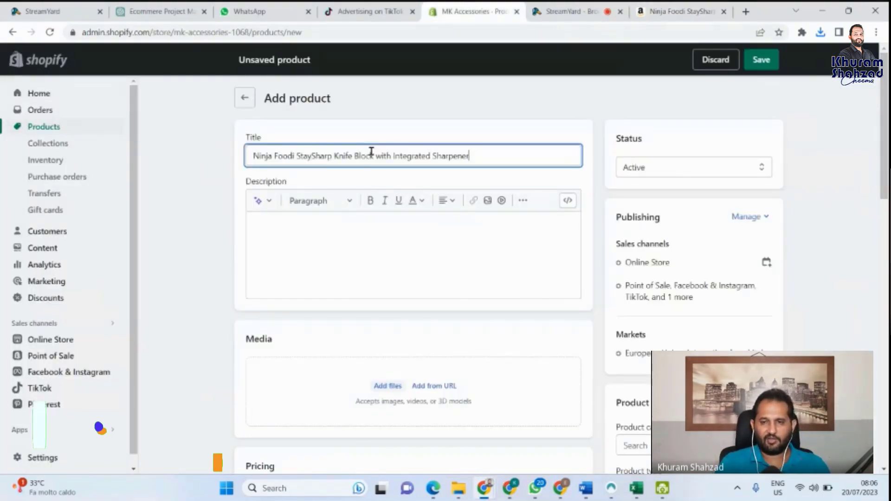
Step: Copy Amazon's 'About this item' bullet list into the Shopify product description
left_click(665, 7)
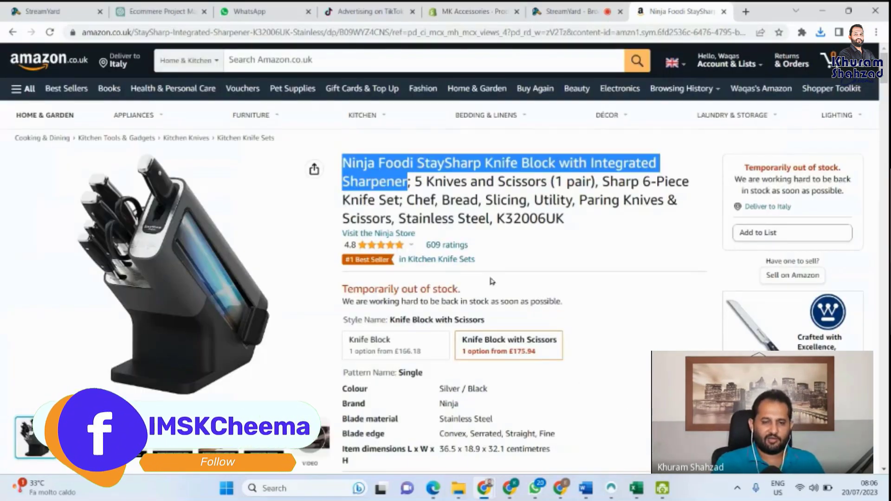
scroll(489, 274, "down", 6)
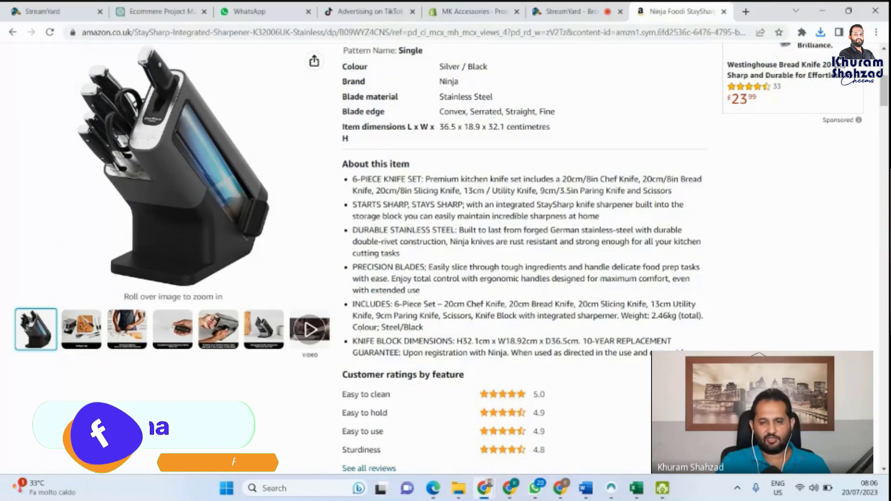
left_click_drag(687, 355, 338, 168)
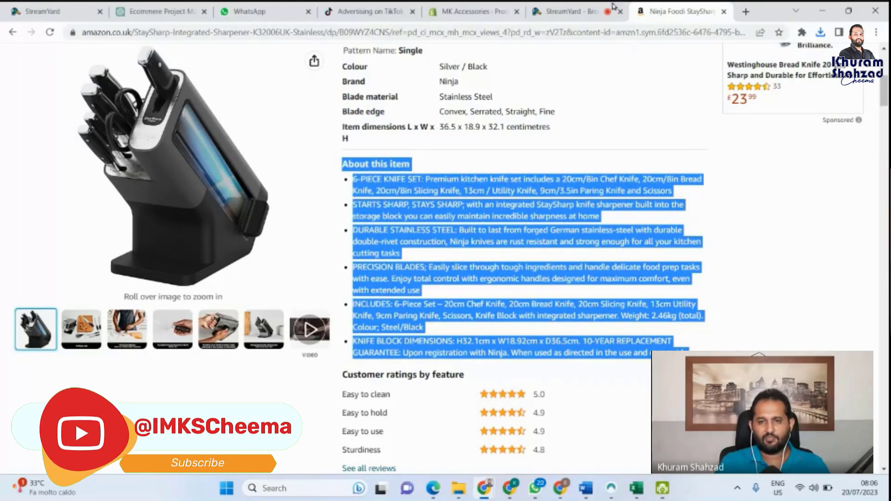
left_click(471, 9)
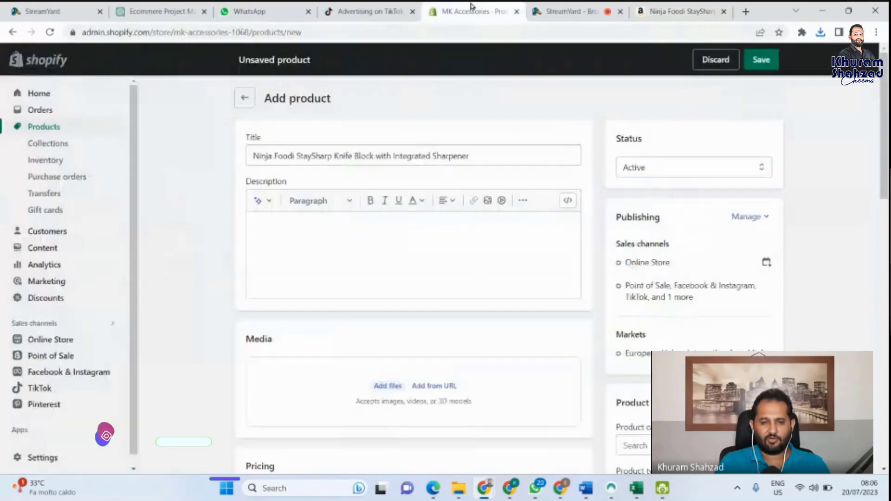
left_click(377, 258)
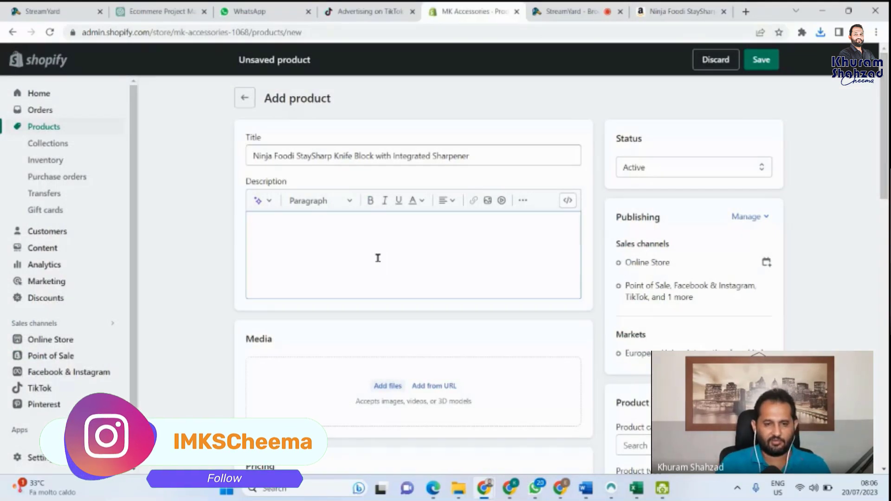
key("ctrl+v")
Step: Scroll past the description and return to the Amazon knife block listing
scroll(419, 263, "down", 1)
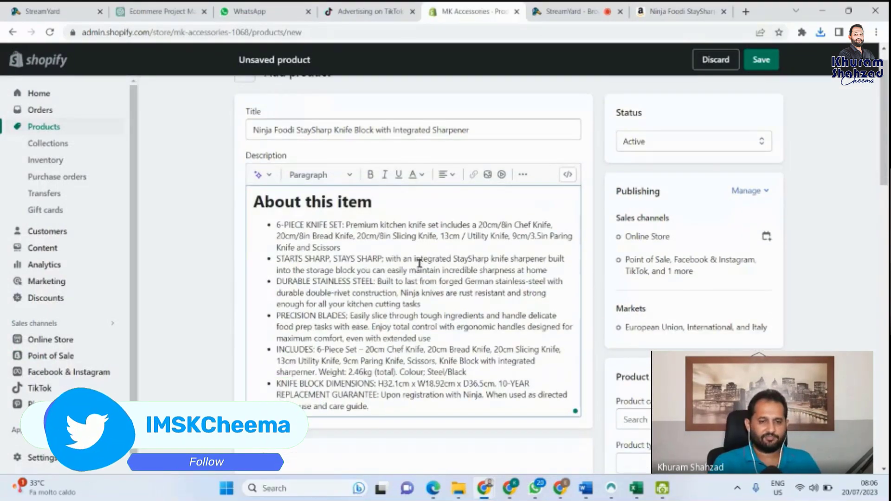
scroll(419, 263, "down", 2)
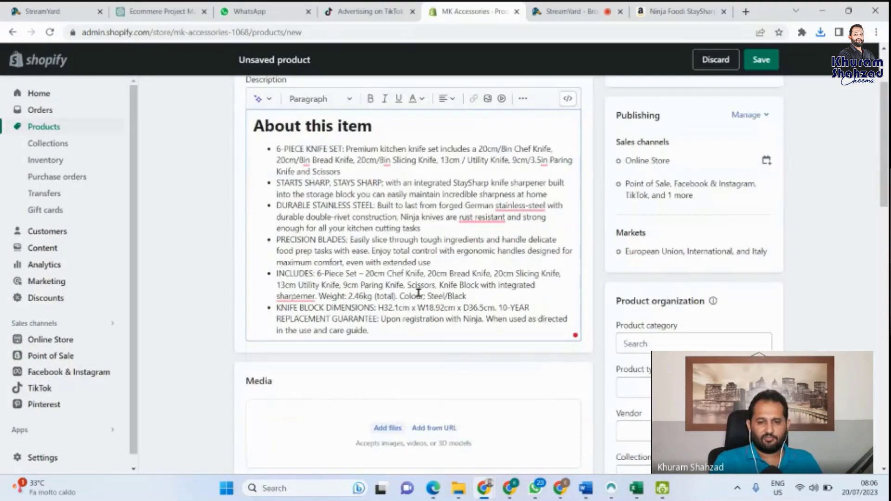
scroll(419, 294, "down", 1)
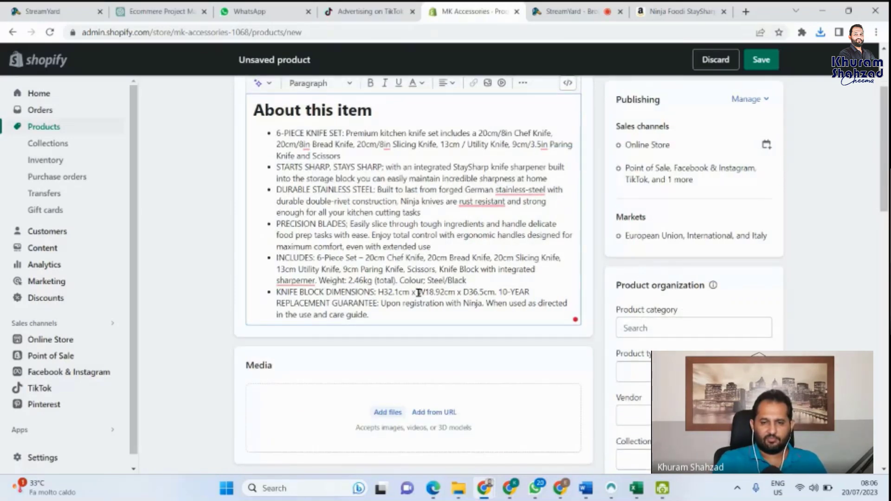
scroll(419, 294, "down", 2)
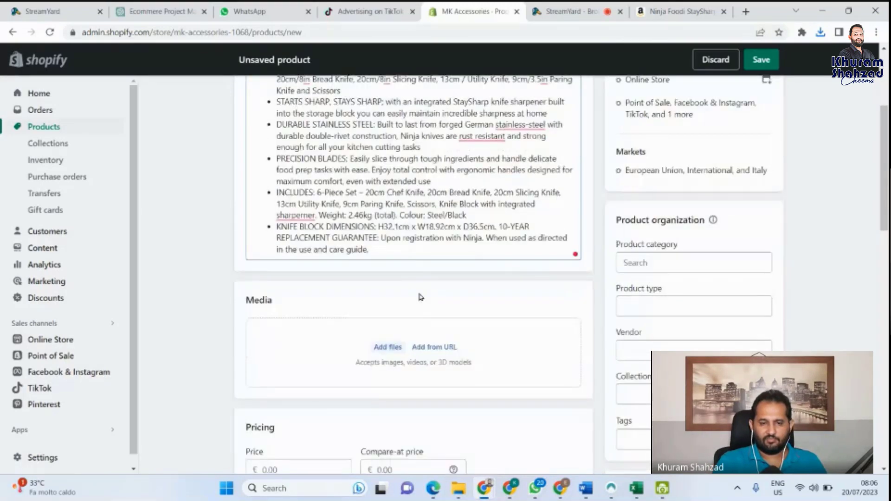
scroll(420, 297, "down", 3)
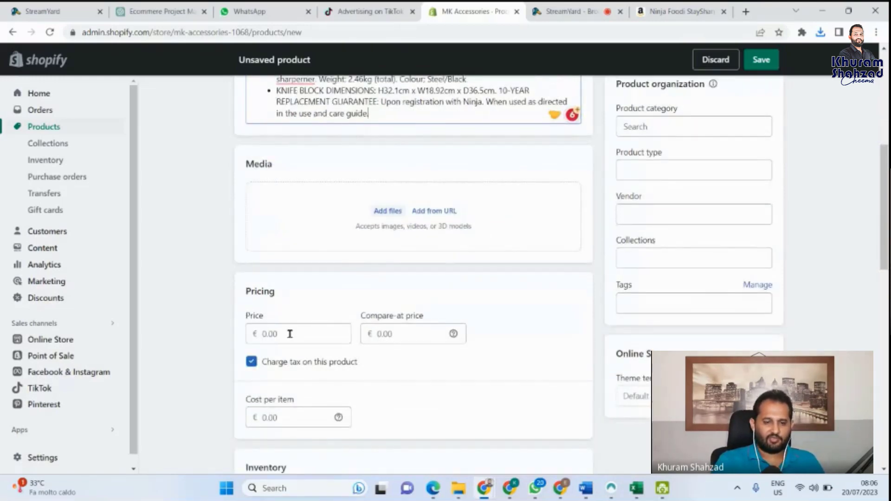
left_click(699, 10)
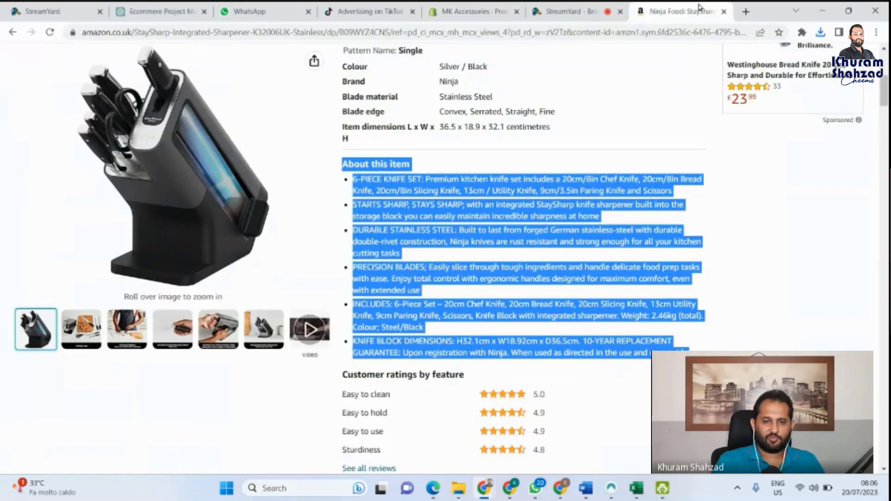
scroll(419, 190, "up", 5)
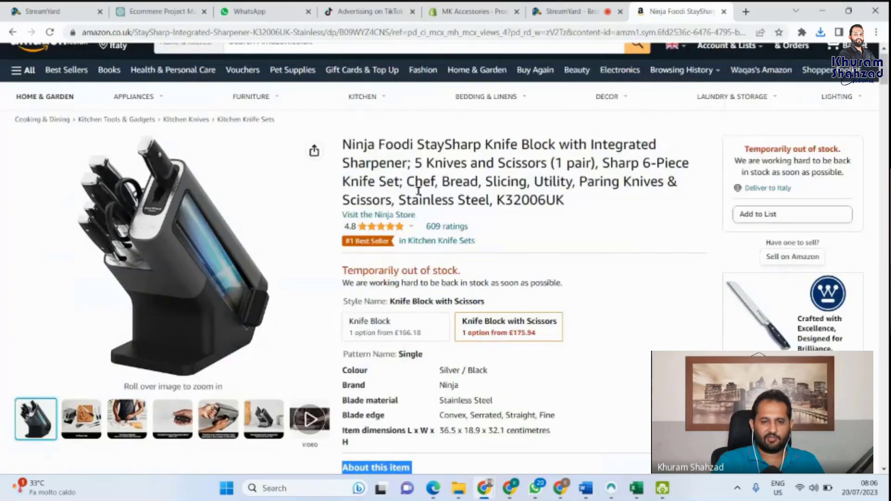
scroll(419, 191, "up", 1)
scroll(552, 266, "down", 1)
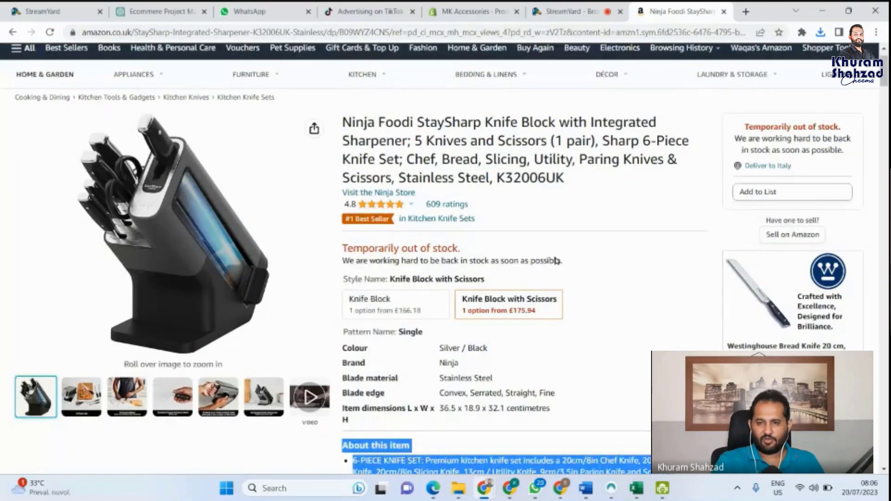
scroll(557, 261, "down", 1)
scroll(555, 257, "down", 1)
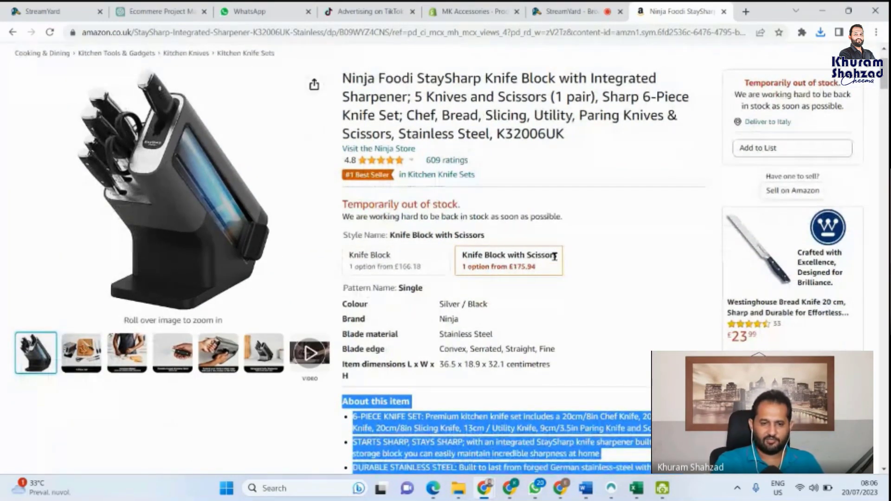
scroll(555, 256, "down", 4)
scroll(554, 256, "down", 4)
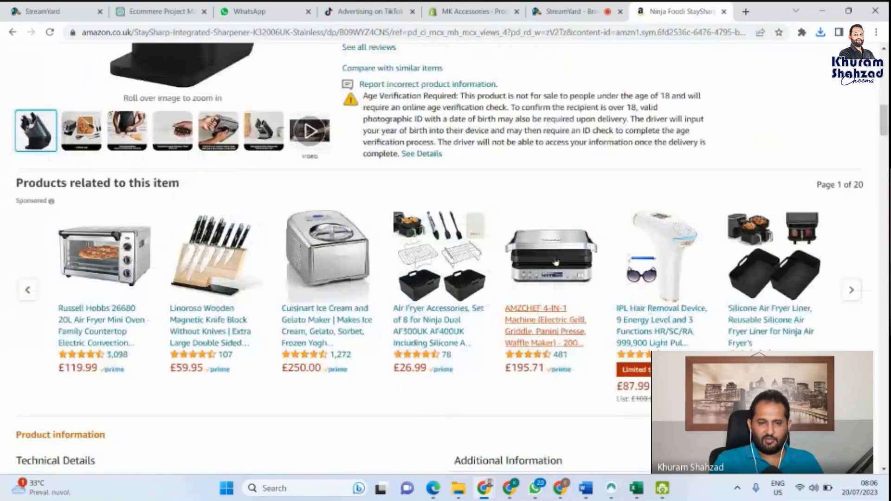
scroll(556, 262, "up", 1)
scroll(556, 261, "up", 5)
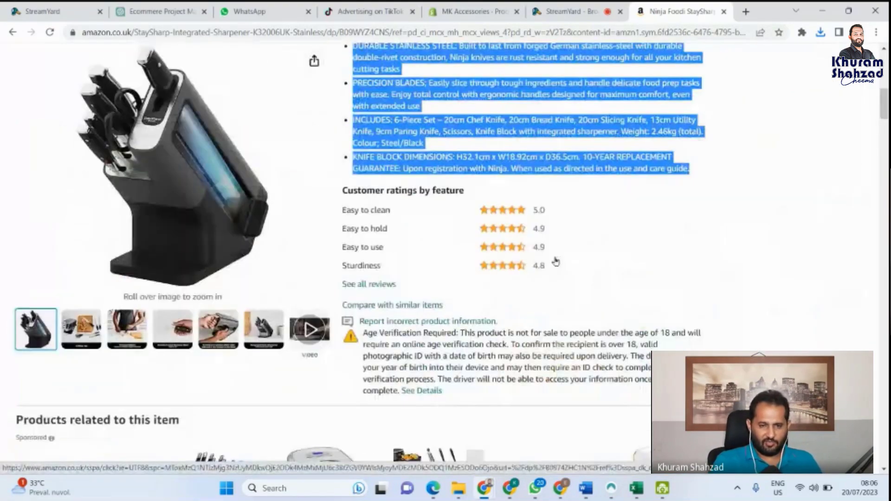
scroll(475, 226, "up", 4)
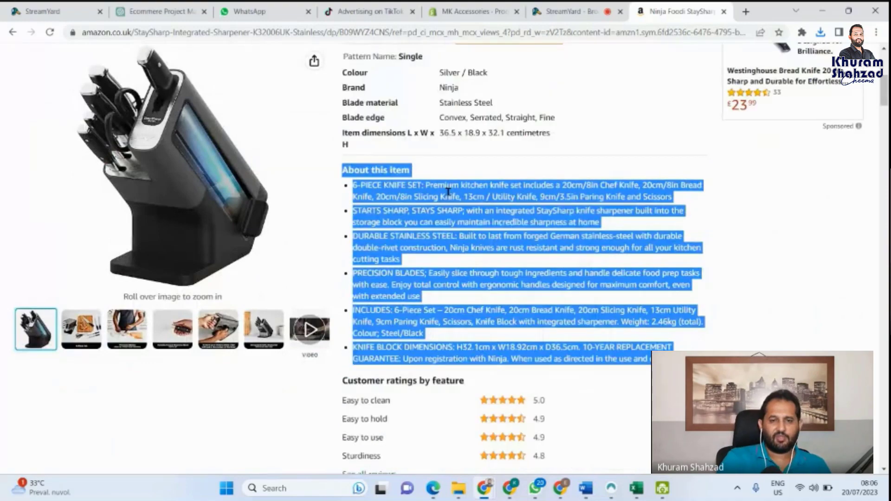
scroll(447, 191, "up", 3)
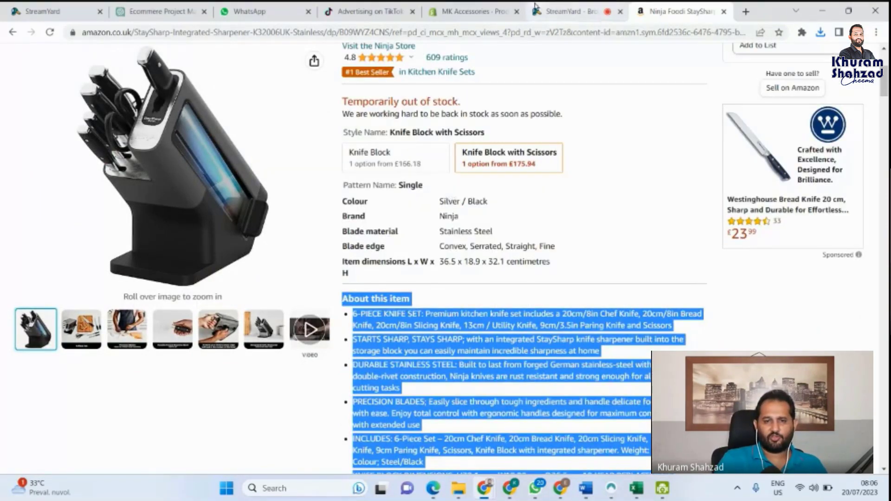
Step: Enter cost per item 40, price 59.99 and compare-at price 69.99 for the knife block
left_click(492, 11)
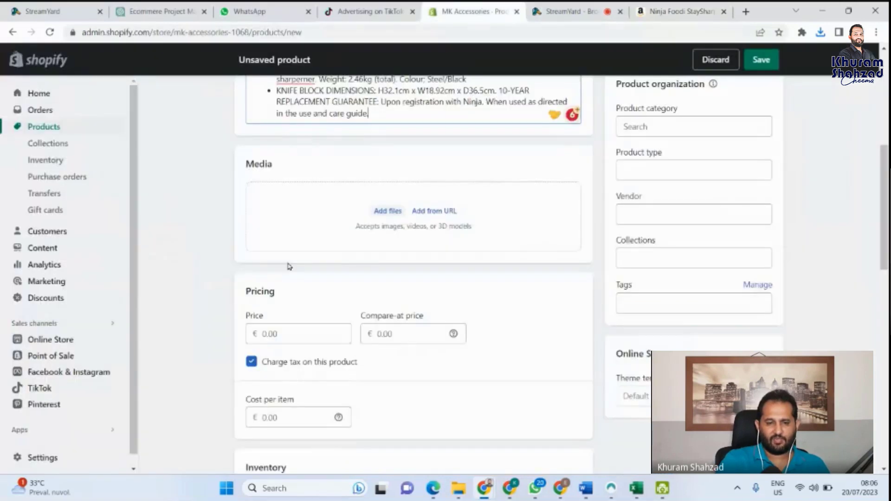
left_click(256, 418)
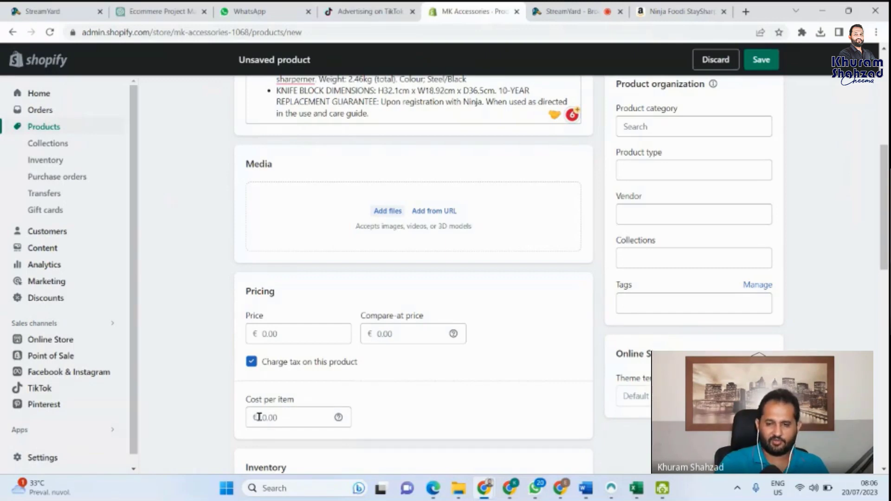
type("40")
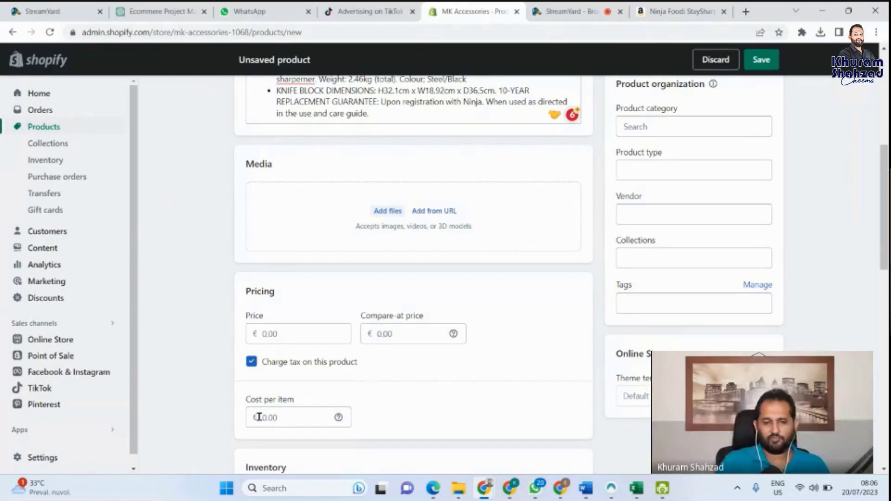
left_click(267, 333)
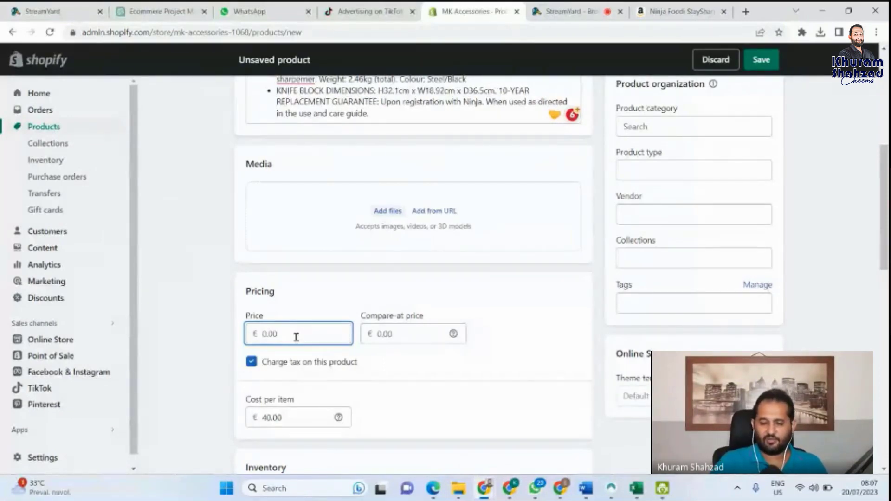
type("5")
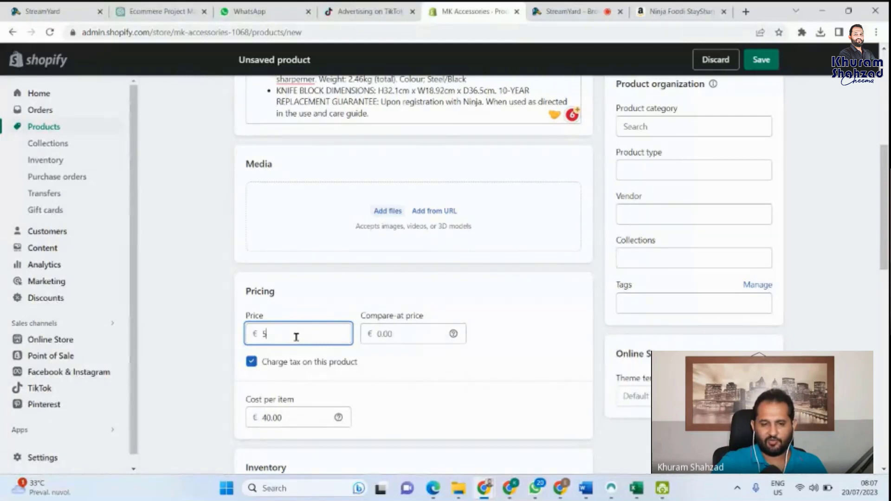
type("9.9")
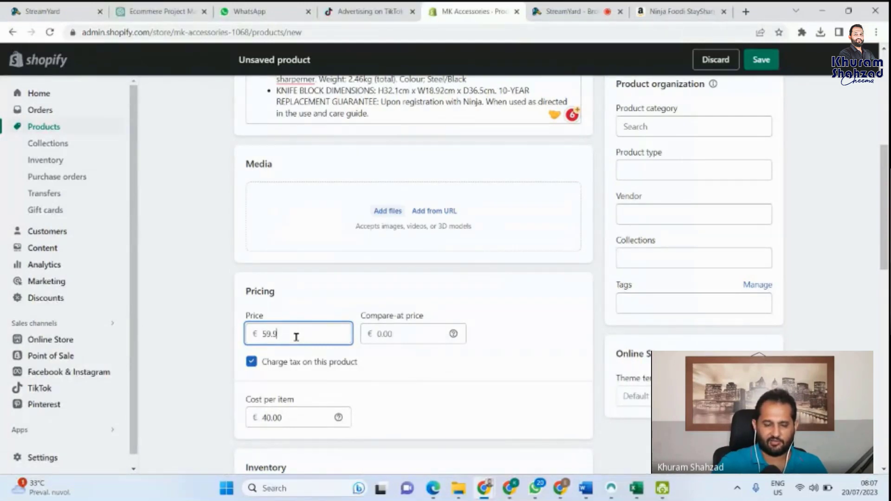
type("9")
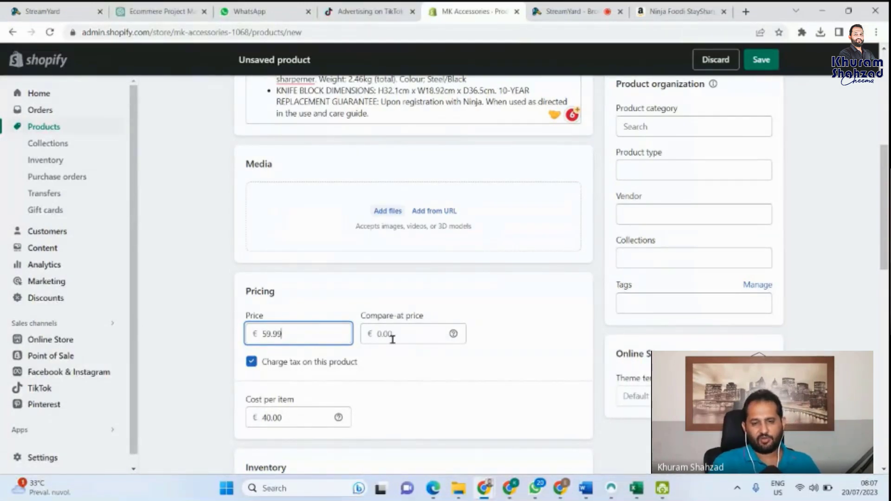
left_click(393, 340)
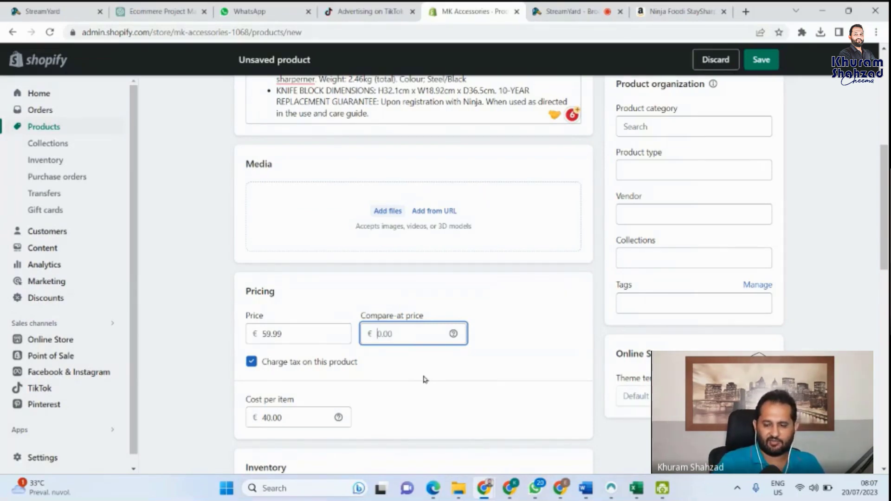
type("69.99")
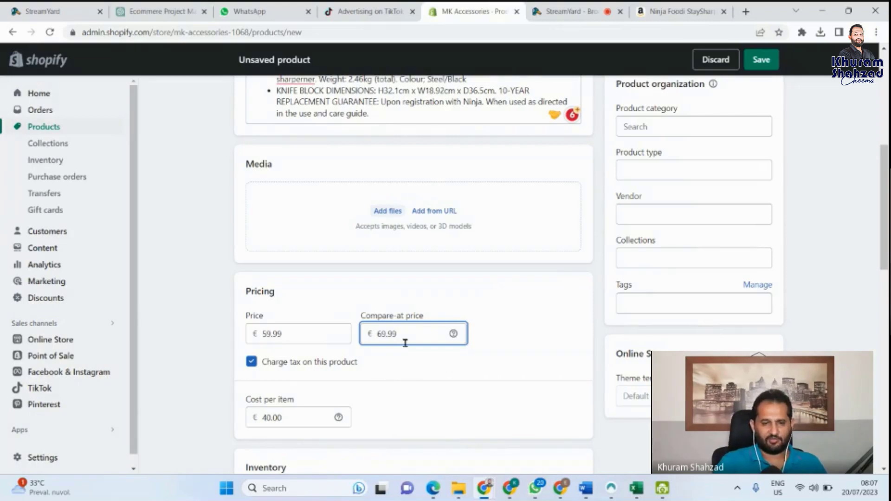
Step: Upload the saved knife block image from Downloads to the product's Media
left_click(392, 209)
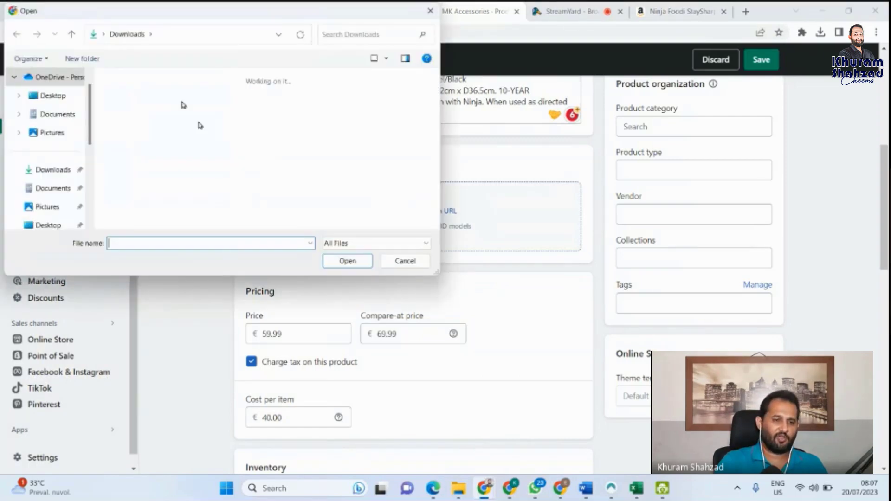
left_click(144, 124)
left_click(351, 263)
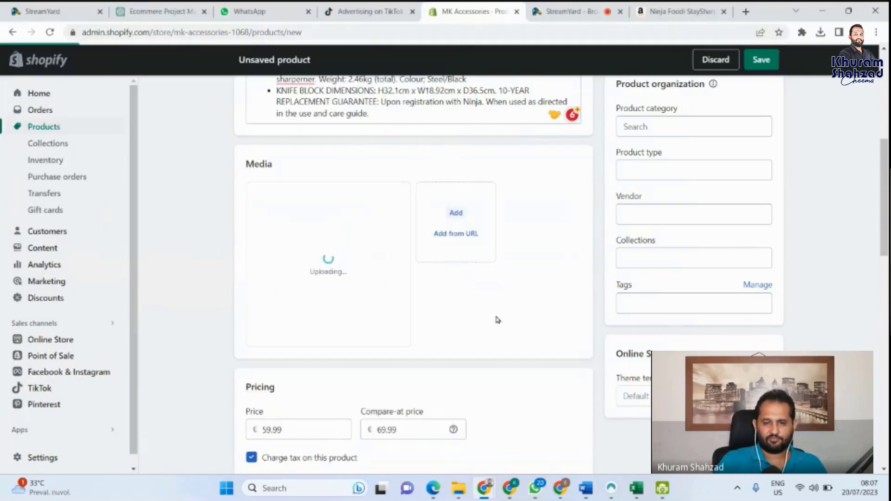
scroll(495, 317, "down", 6)
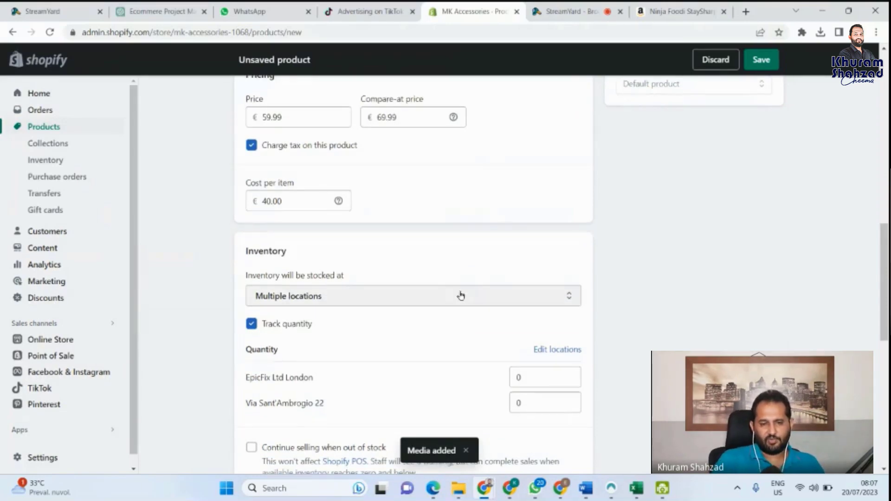
Step: Set inventory to be stocked at cjdropshipping, then review the rest of the product form
left_click(383, 303)
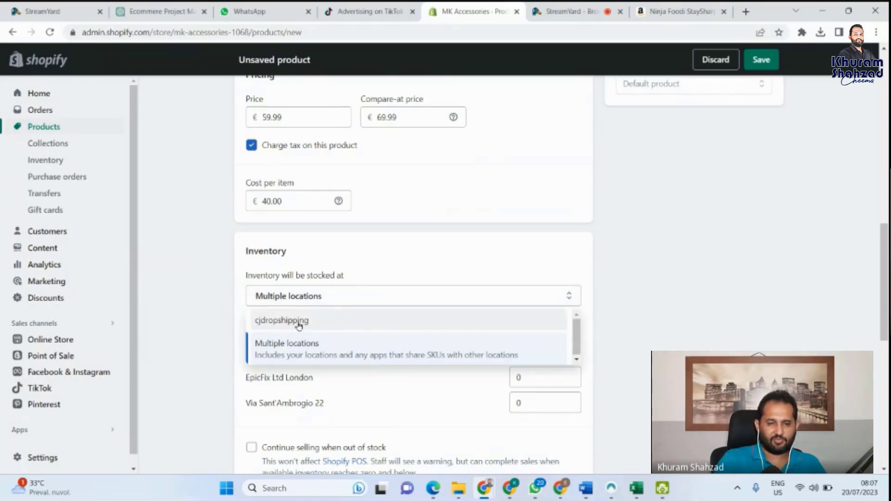
left_click(299, 322)
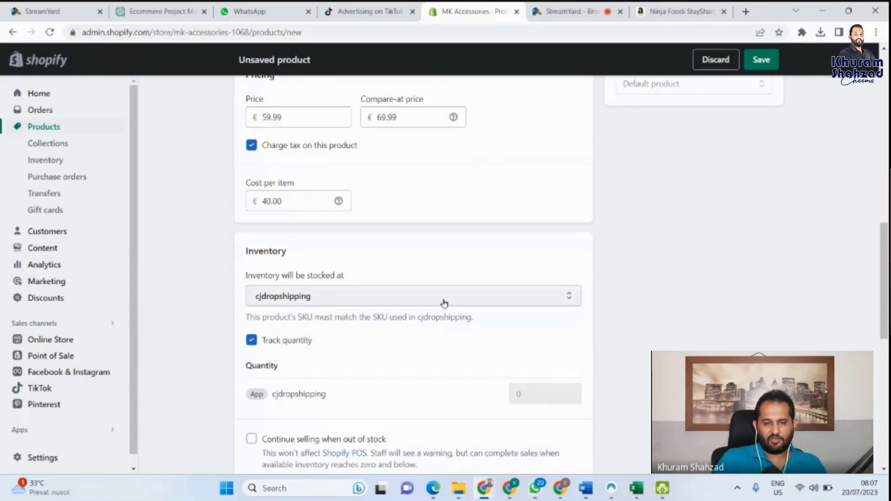
scroll(410, 324, "down", 2)
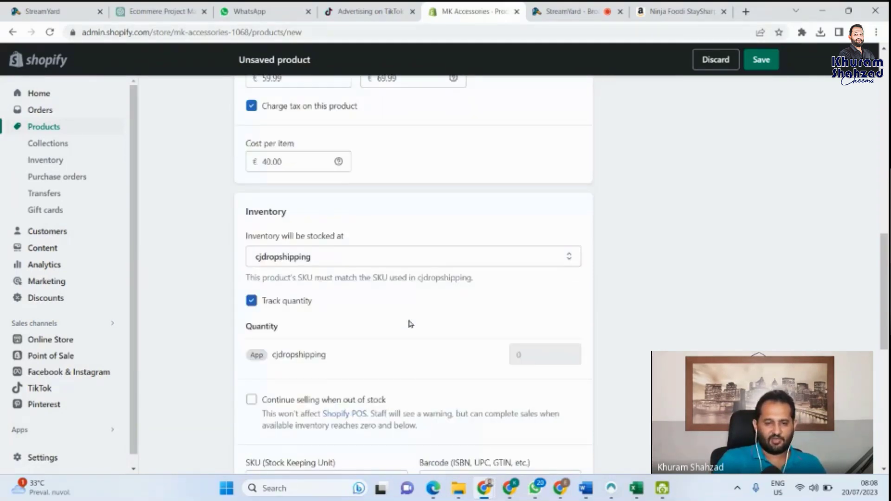
scroll(409, 321, "down", 1)
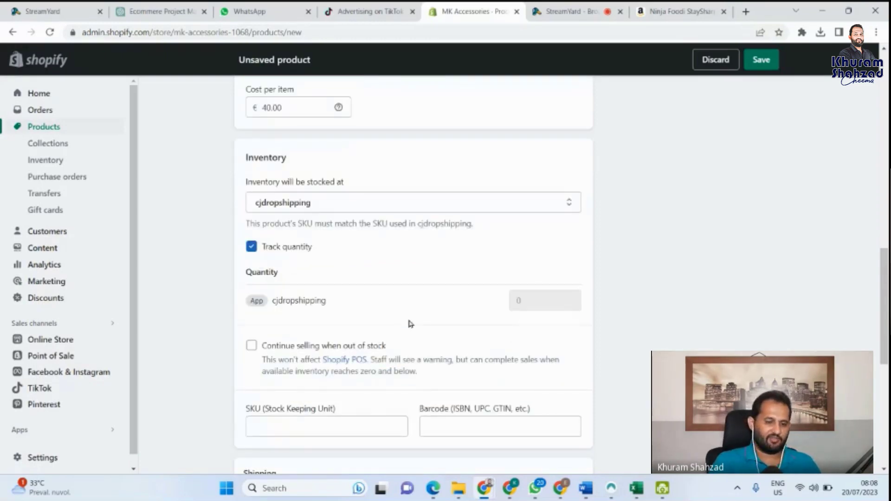
scroll(409, 321, "down", 2)
scroll(410, 323, "down", 2)
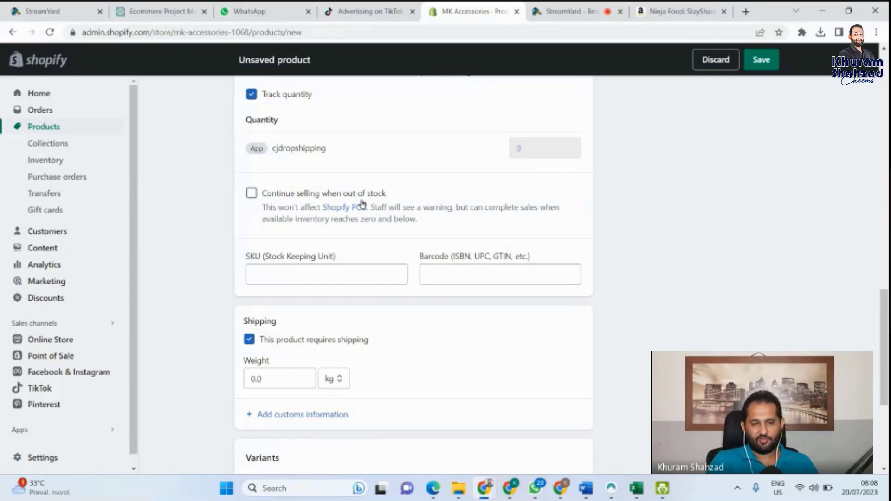
scroll(363, 281, "up", 2)
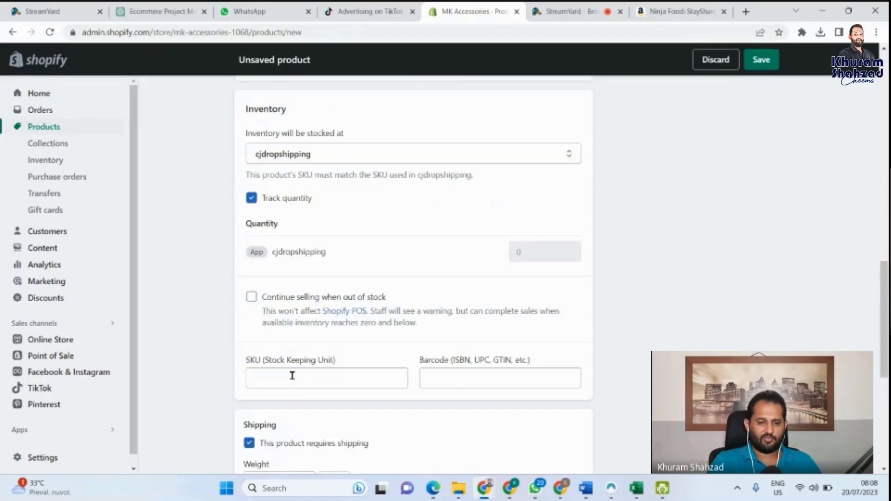
scroll(291, 375, "down", 2)
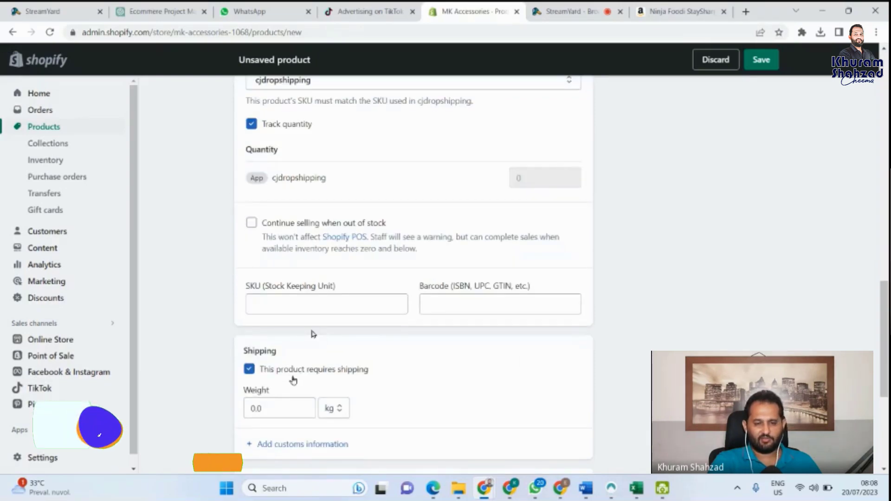
scroll(297, 372, "down", 1)
scroll(349, 305, "up", 8)
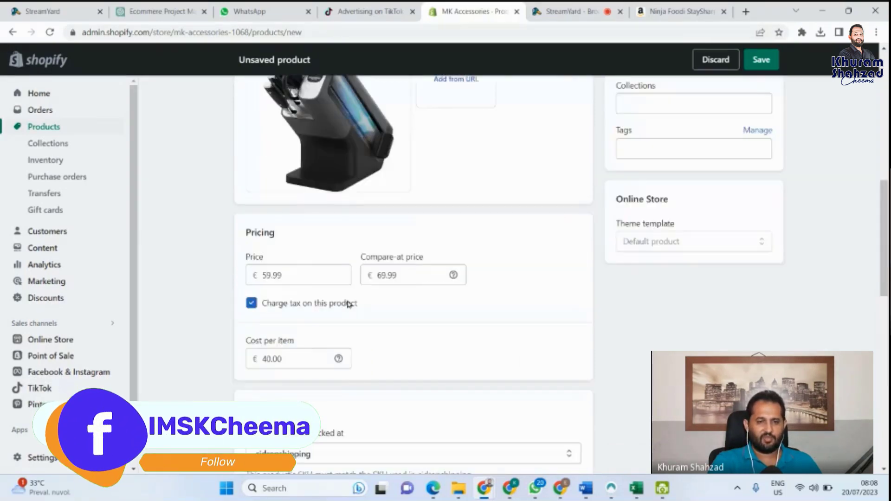
scroll(349, 305, "down", 9)
scroll(357, 297, "down", 3)
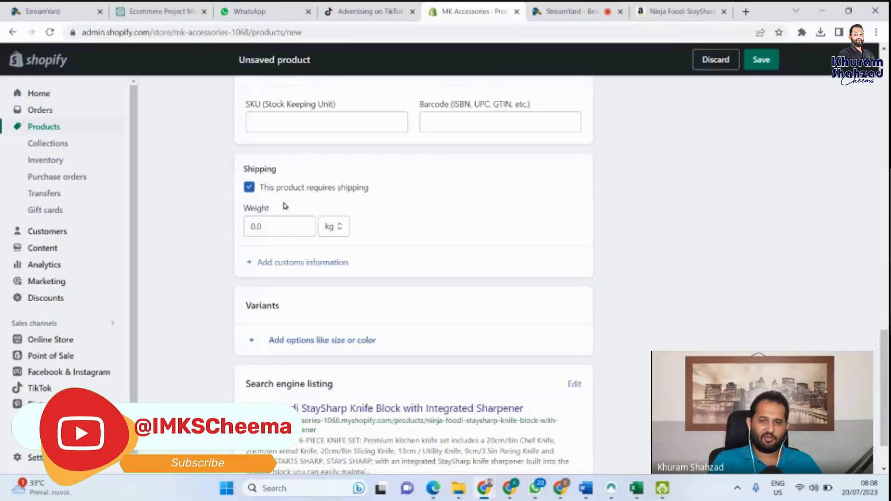
Step: Copy the 2.46 kg Item Weight from the Amazon listing's product details
left_click(685, 10)
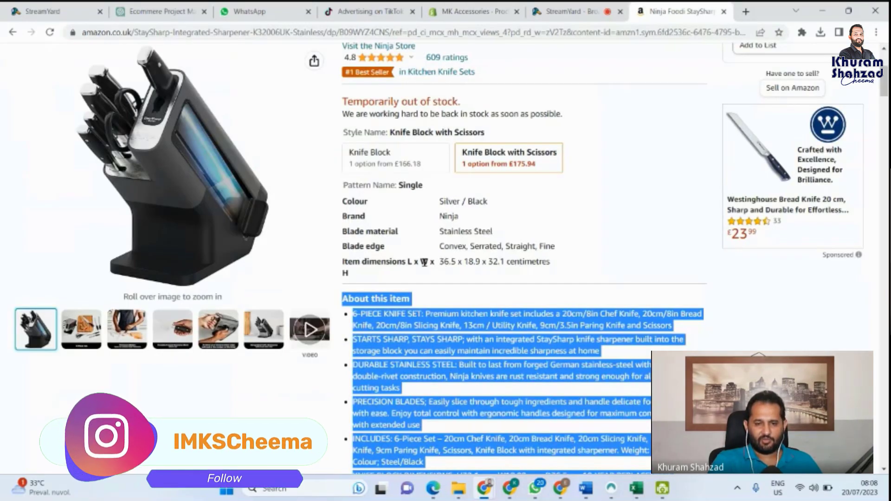
scroll(479, 261, "down", 3)
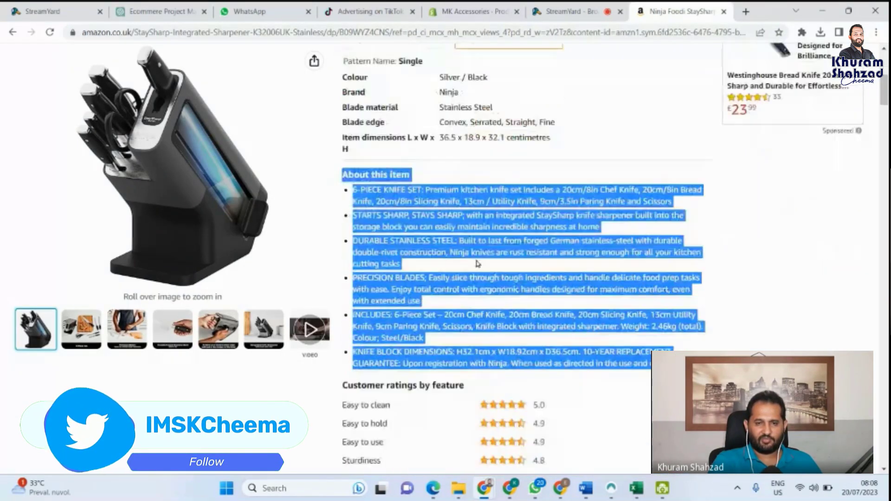
scroll(478, 263, "up", 2)
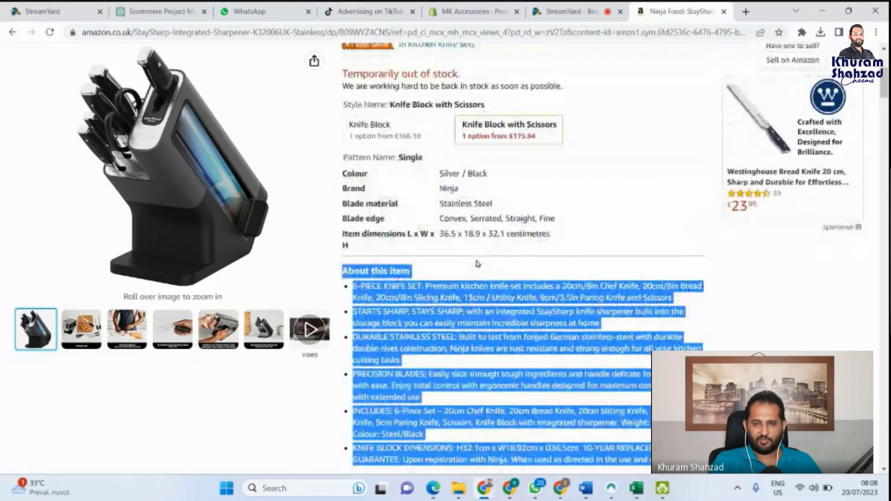
scroll(478, 263, "down", 6)
scroll(478, 263, "down", 5)
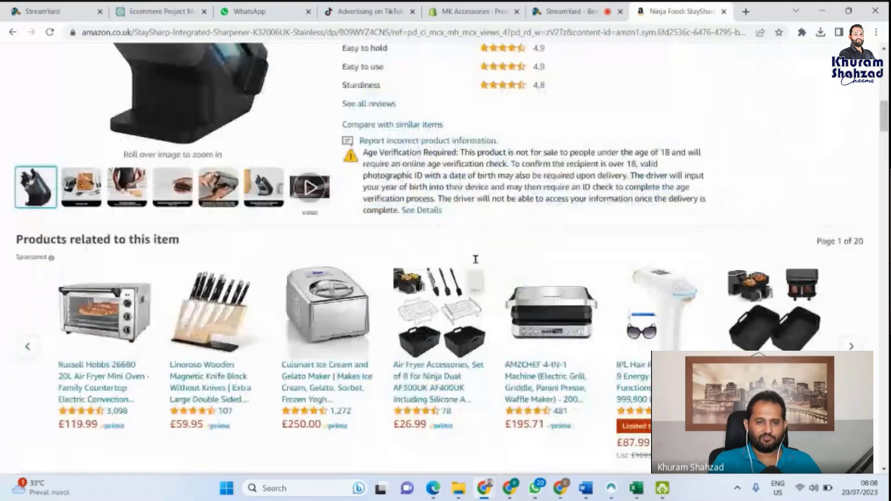
scroll(476, 259, "down", 8)
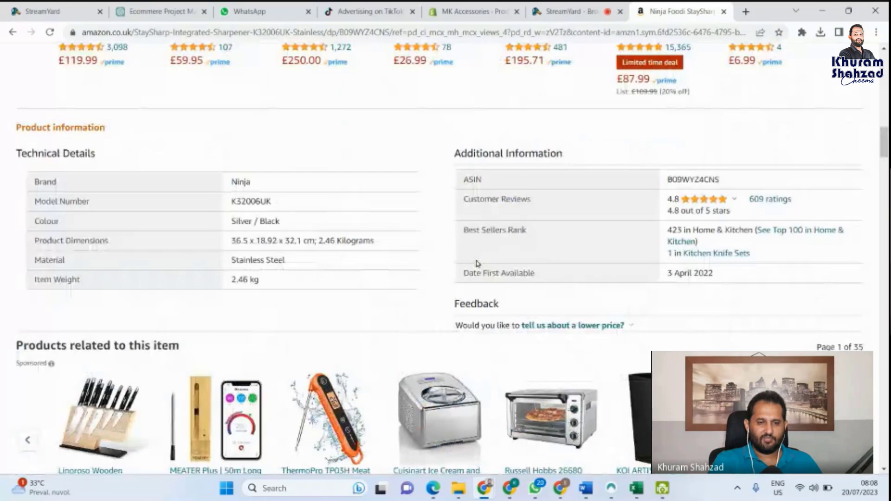
scroll(477, 264, "down", 1)
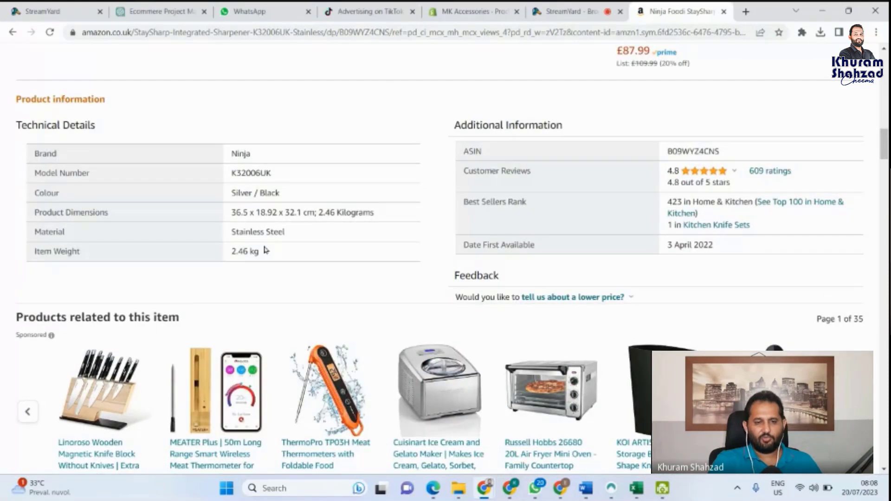
triple_click(233, 252)
key("ctrl+c")
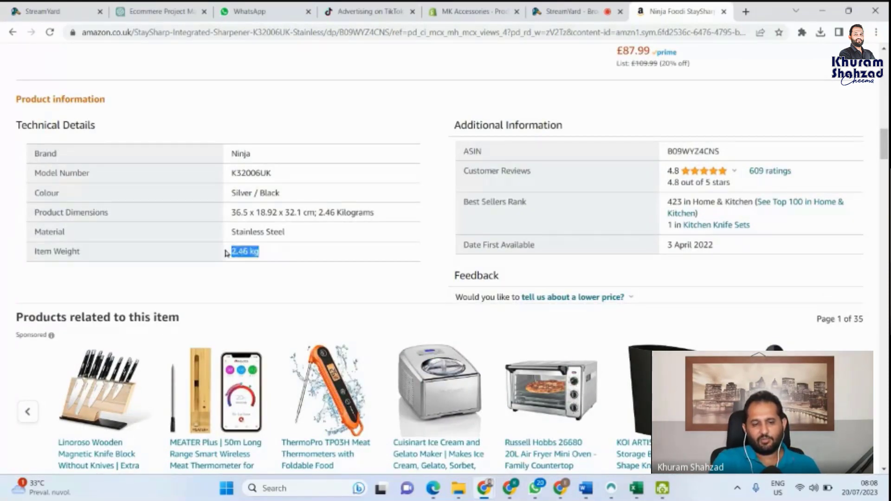
Step: Replace the Shopify shipping weight 0.0 with 2.46 kg
left_click(489, 7)
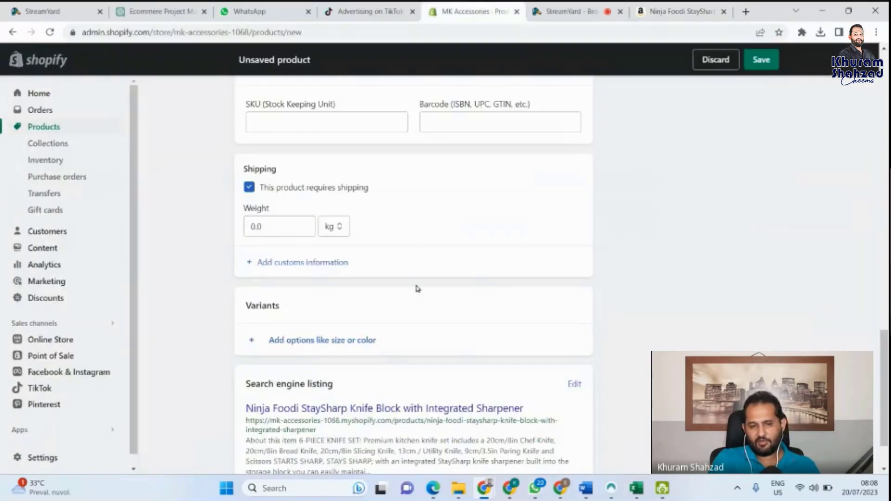
left_click(281, 224)
double_click(281, 223)
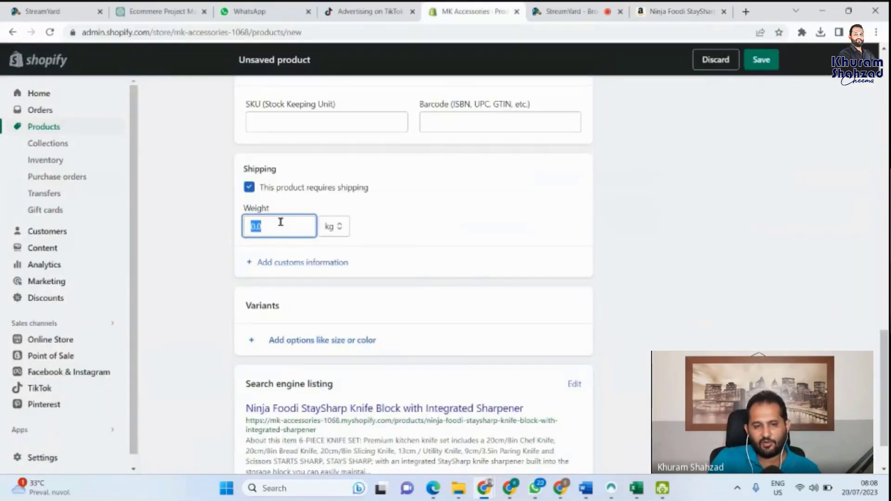
key("ctrl+v")
key("BackSpace")
key("BackSpace")
key("BackSpace")
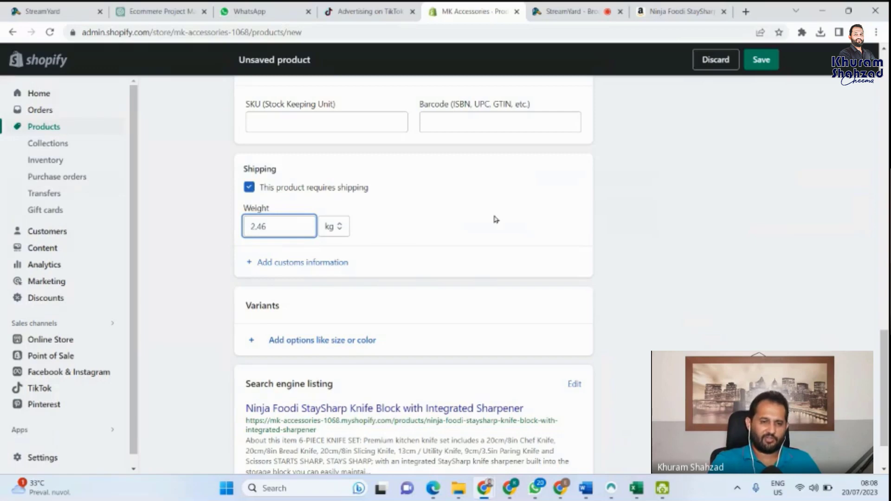
scroll(496, 219, "up", 5)
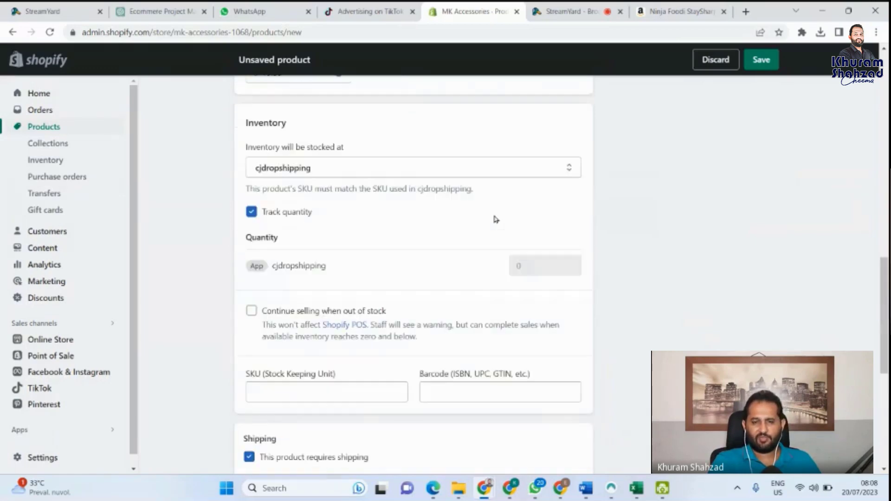
scroll(495, 219, "up", 5)
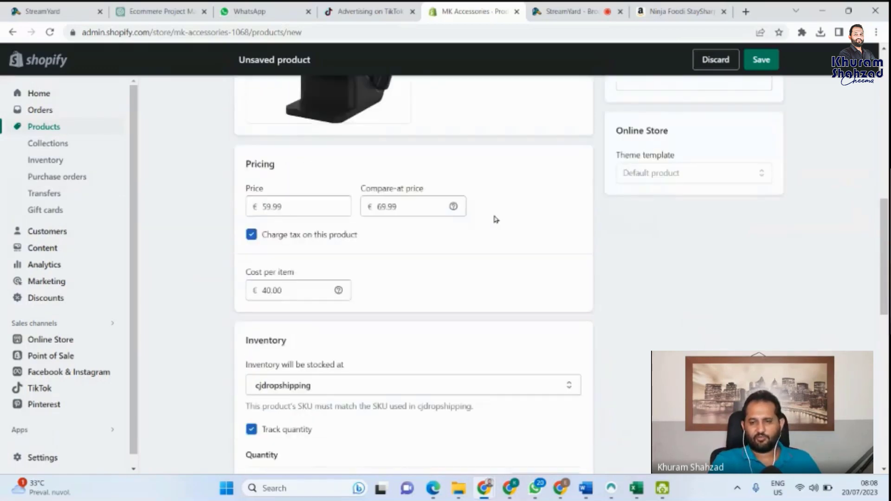
scroll(495, 219, "up", 2)
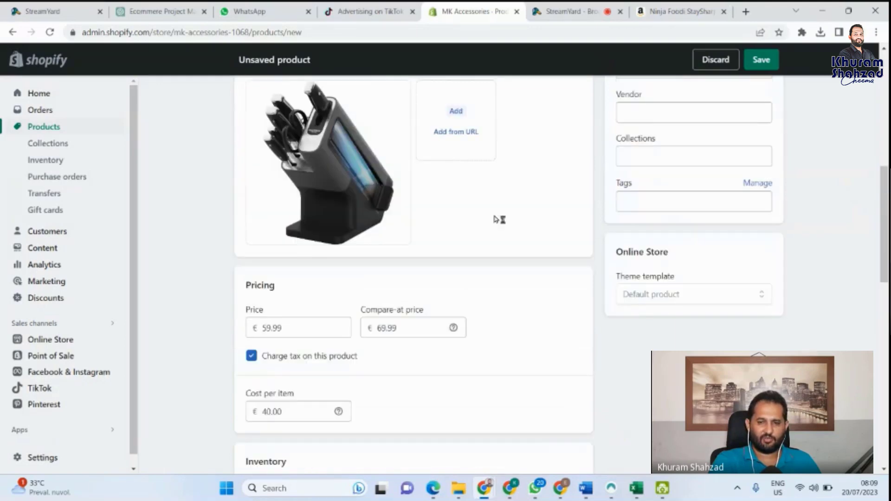
scroll(496, 219, "up", 2)
scroll(496, 219, "up", 4)
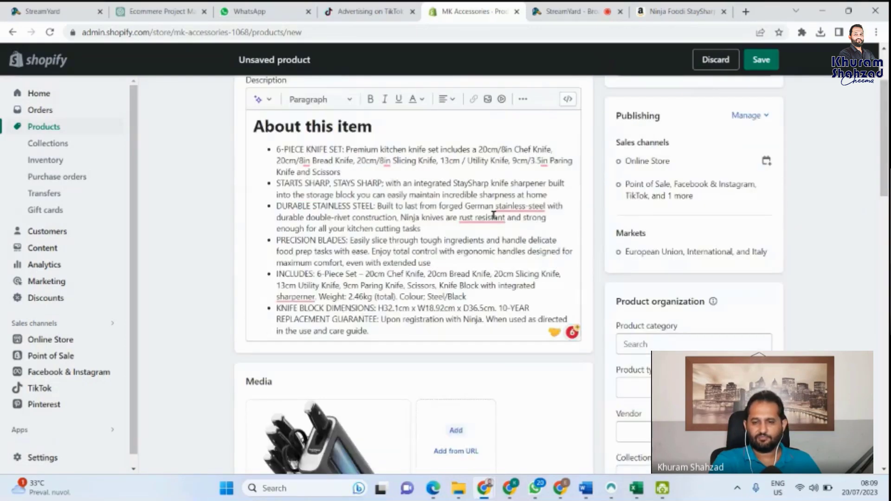
scroll(494, 216, "up", 1)
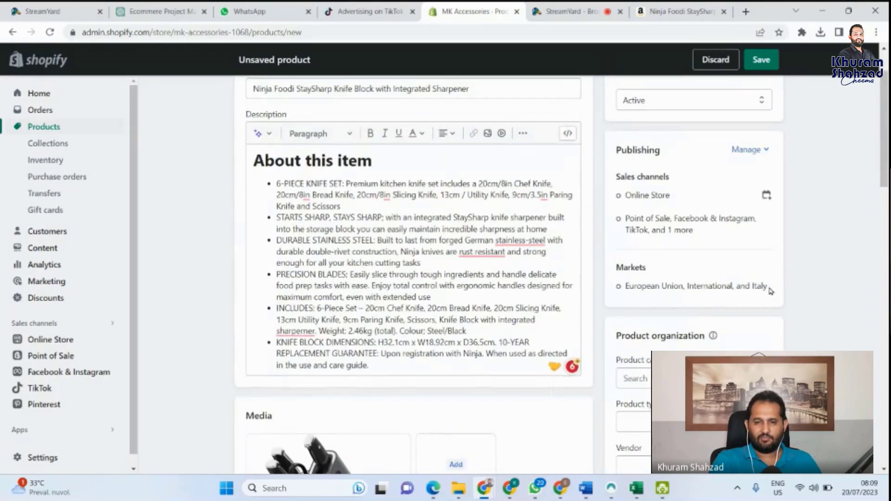
scroll(406, 222, "up", 1)
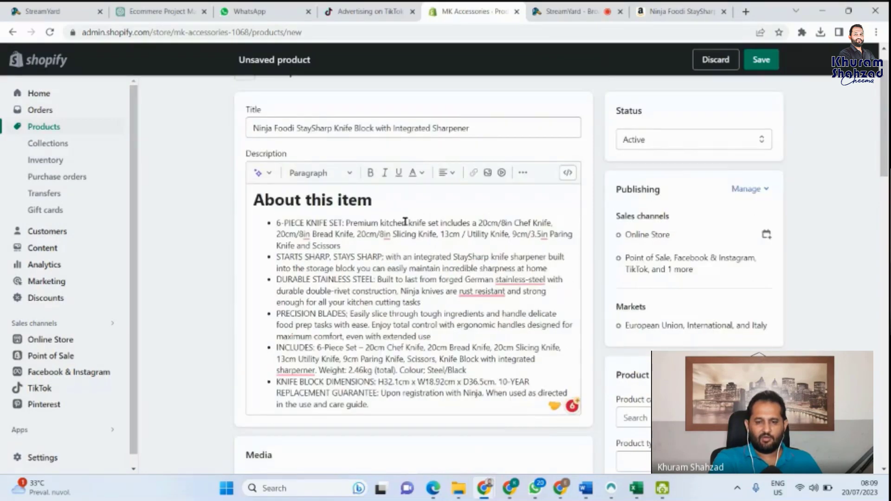
scroll(405, 222, "down", 4)
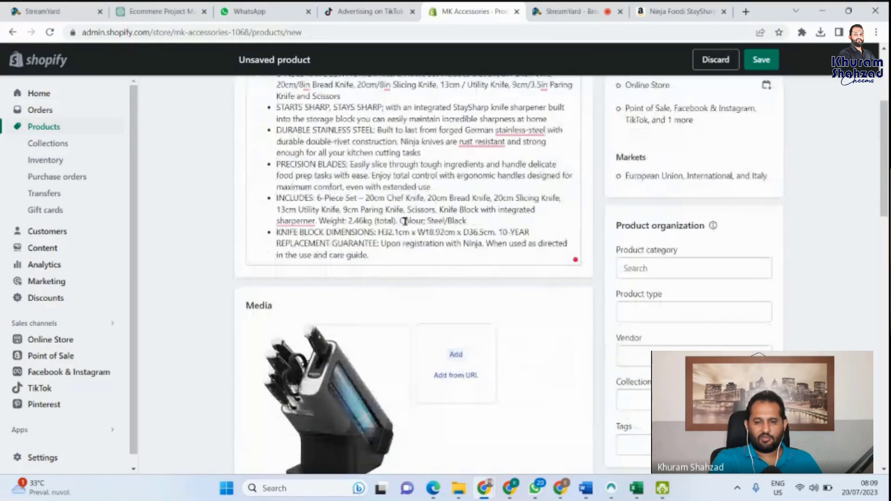
left_click(676, 265)
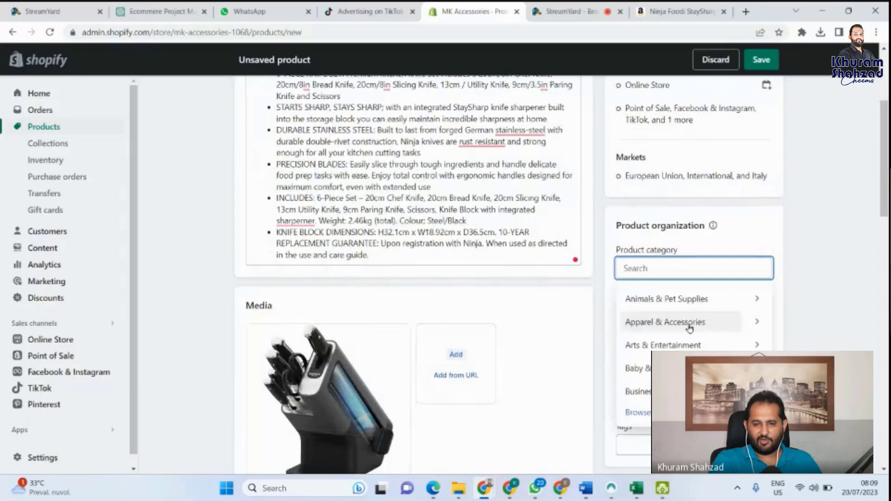
scroll(689, 328, "down", 1)
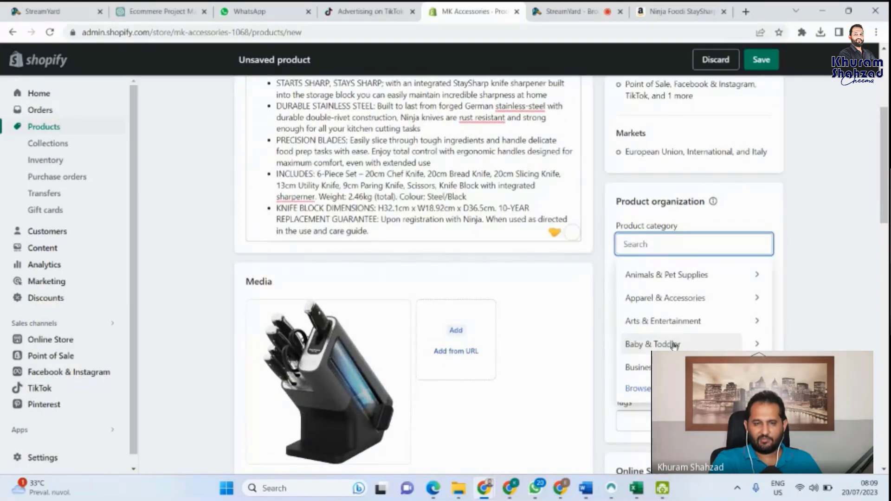
scroll(682, 294, "down", 1)
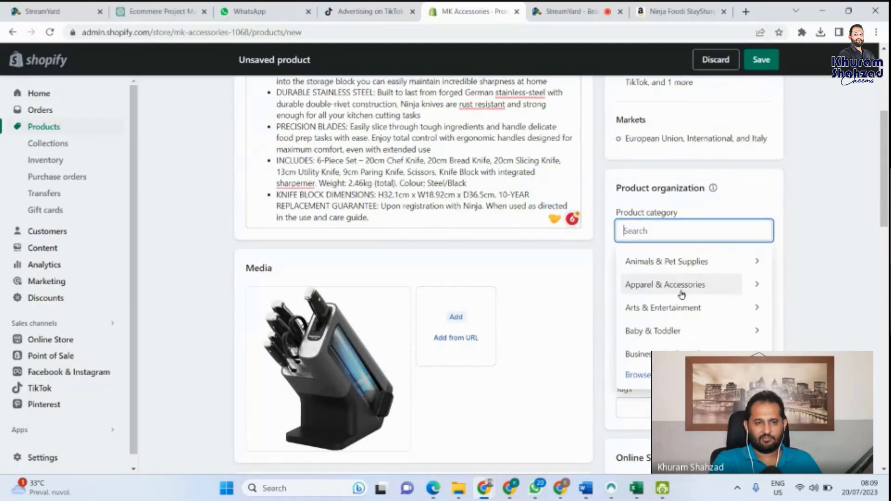
scroll(682, 294, "down", 1)
scroll(682, 298, "down", 1)
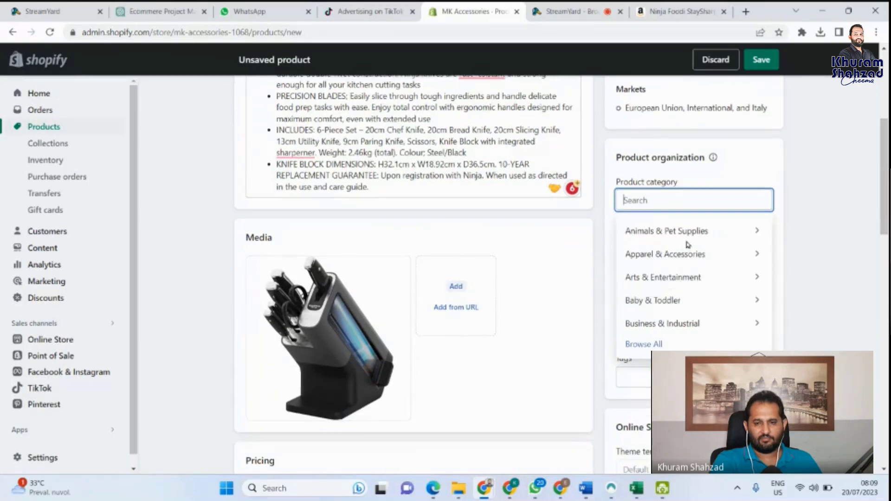
scroll(688, 245, "up", 5)
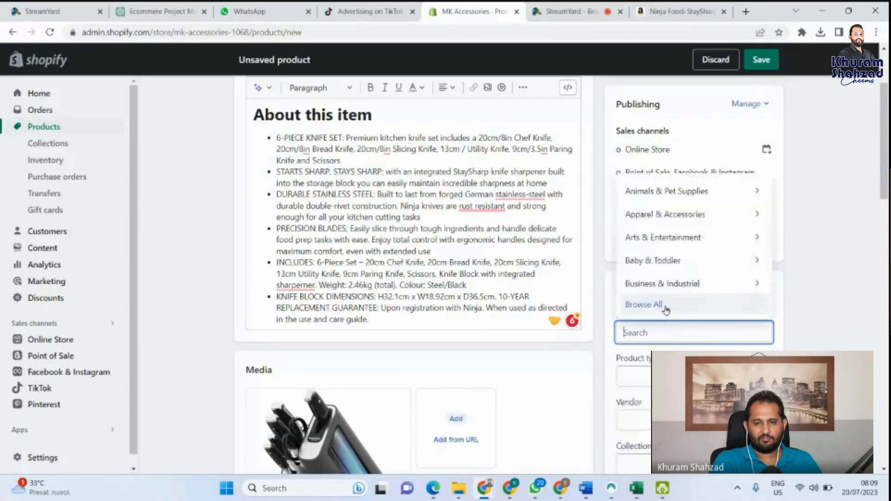
scroll(667, 310, "down", 3)
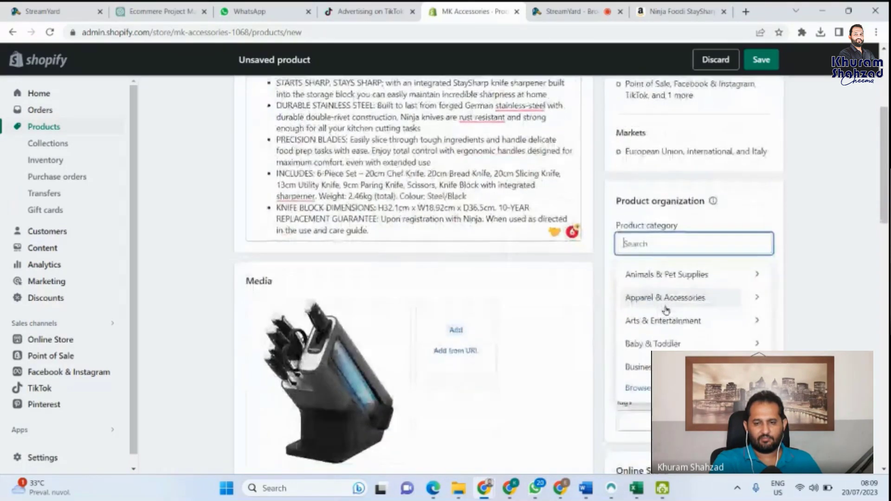
scroll(666, 310, "down", 1)
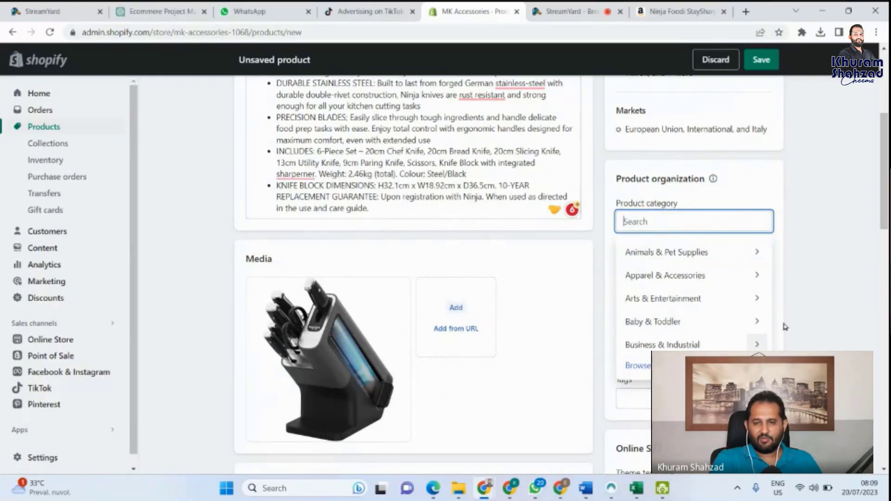
left_click(832, 252)
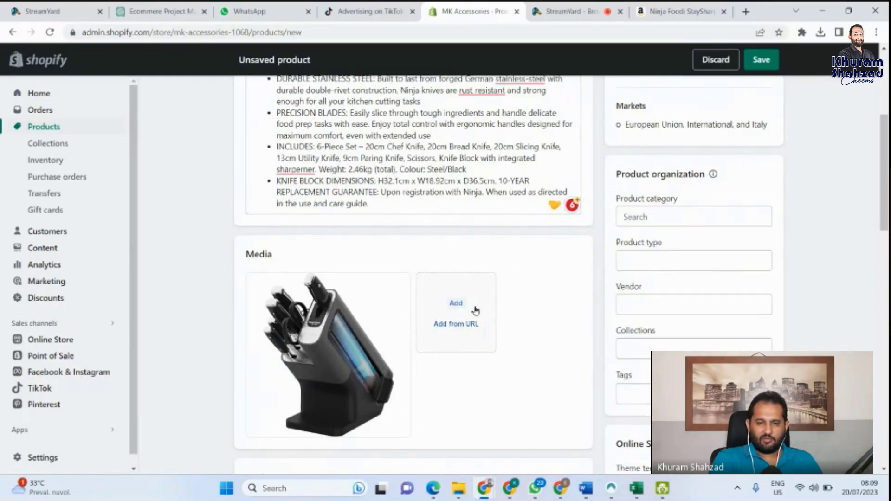
Step: Review Shipping and Search engine listing, then attempt to save the knife block product
scroll(476, 310, "down", 5)
scroll(476, 310, "up", 2)
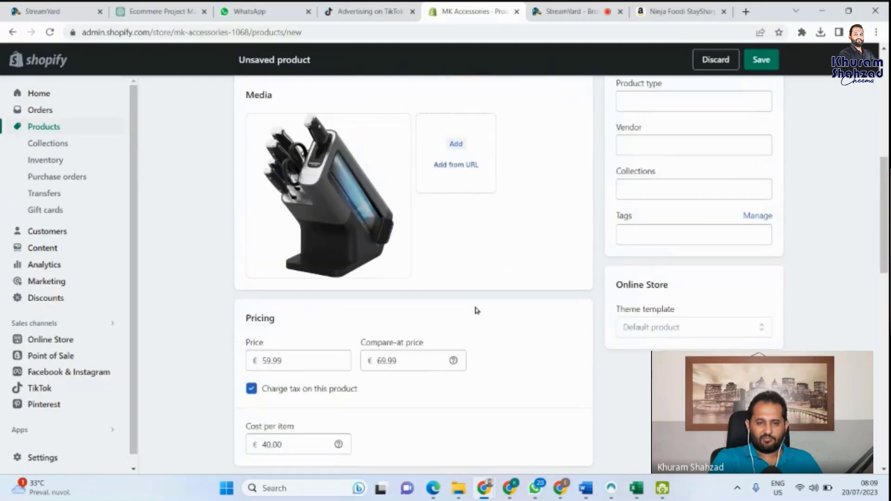
scroll(476, 310, "down", 9)
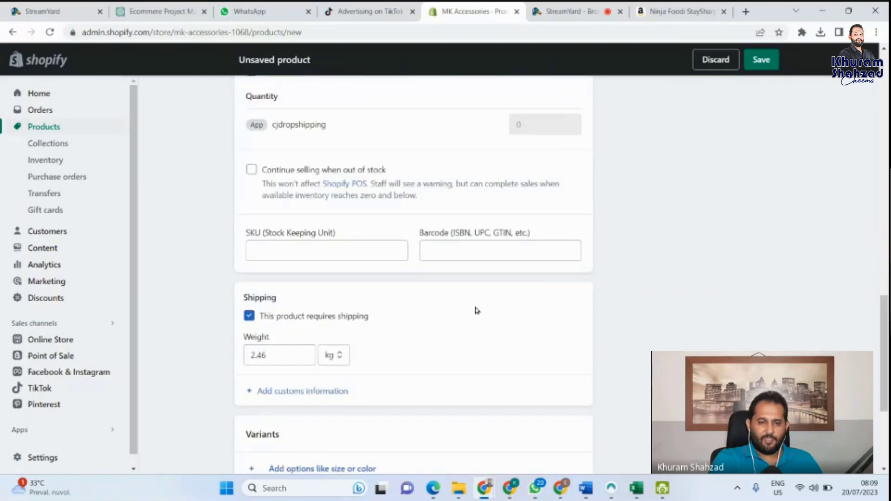
scroll(476, 310, "down", 4)
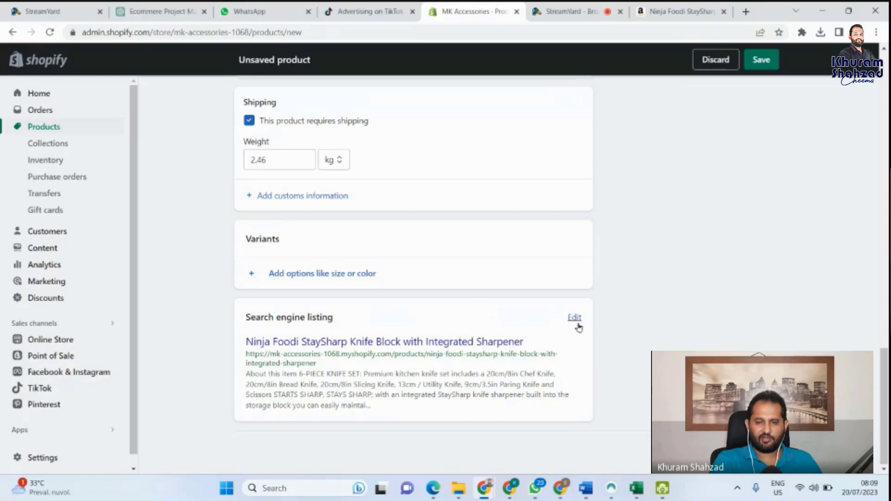
scroll(436, 285, "up", 3)
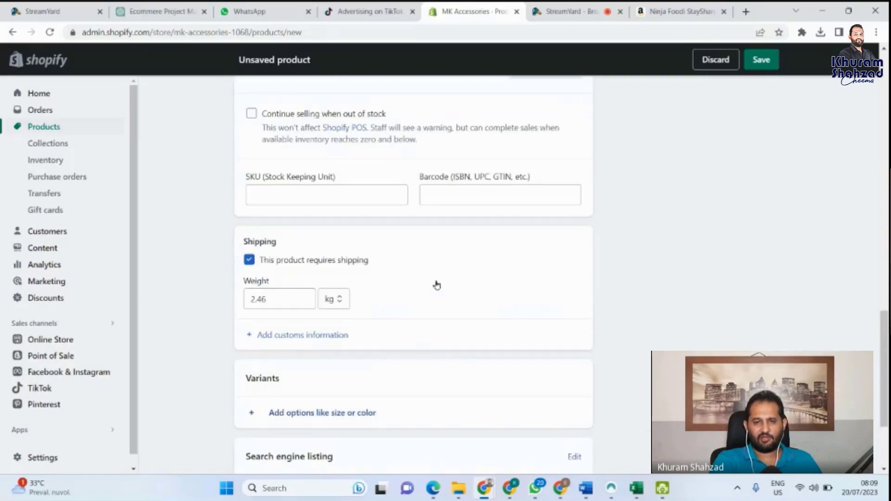
scroll(436, 285, "up", 10)
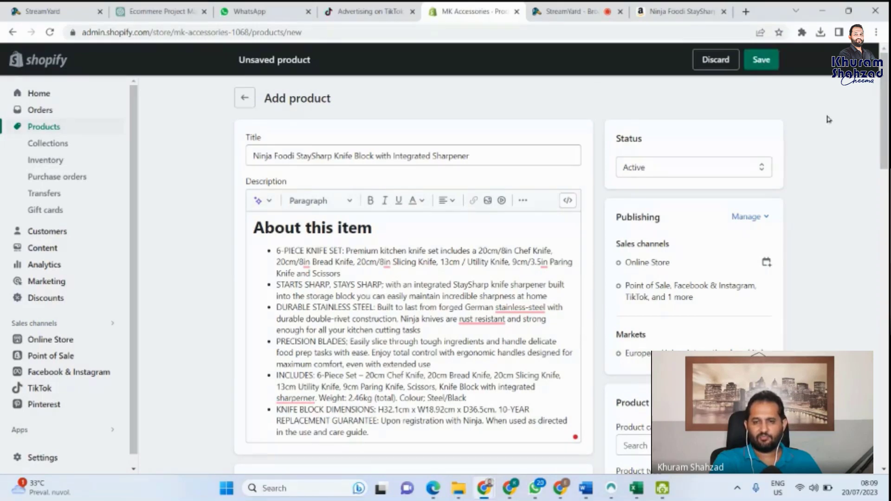
left_click(768, 62)
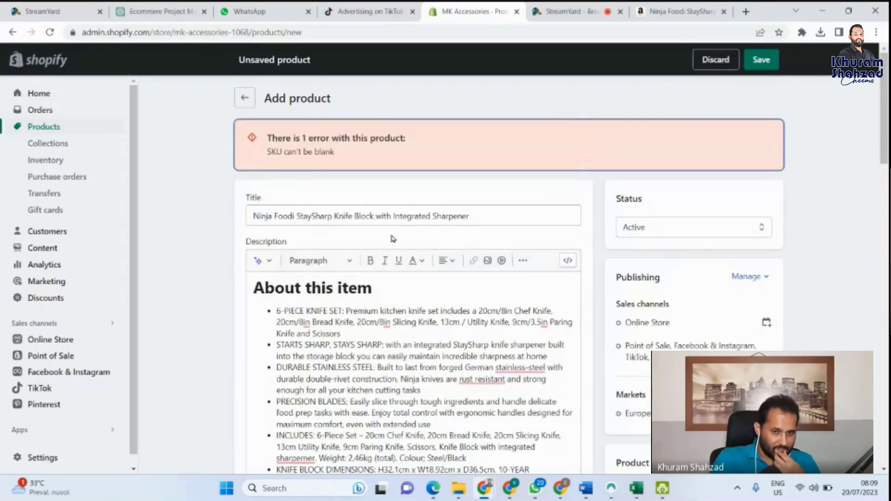
Step: Enter SKU01 in the Inventory section's SKU field
scroll(367, 191, "down", 5)
scroll(368, 188, "down", 12)
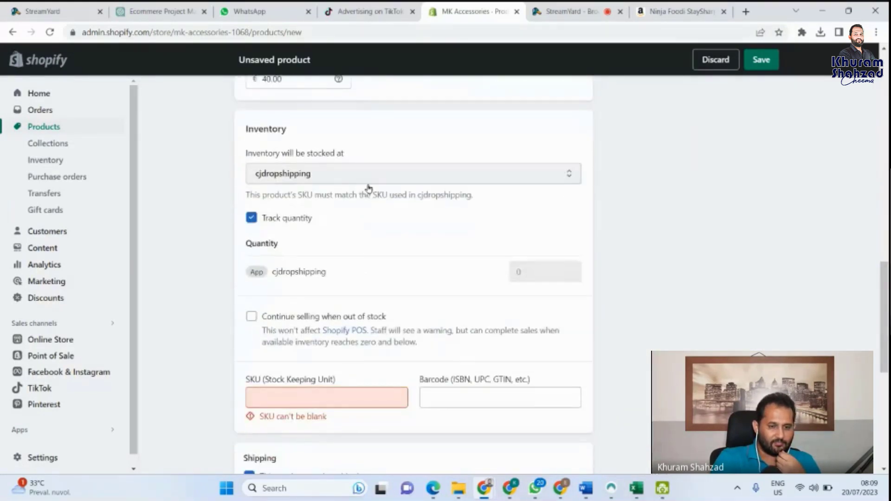
scroll(369, 188, "down", 1)
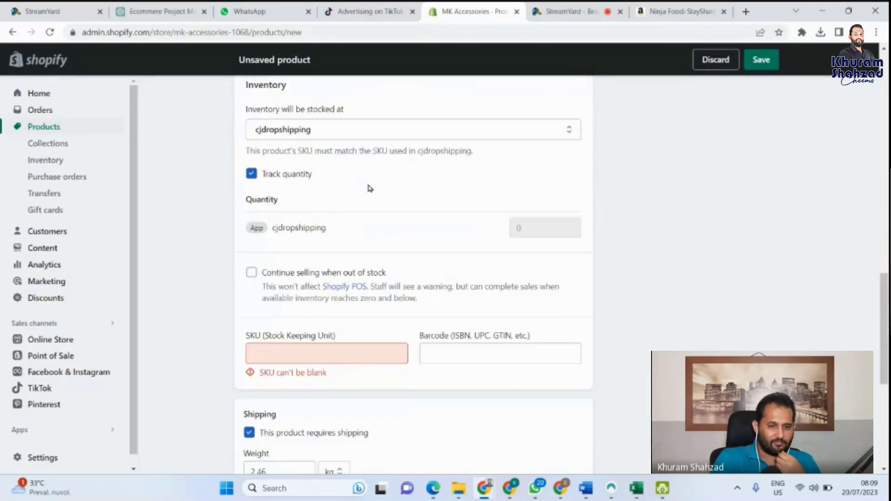
left_click(373, 342)
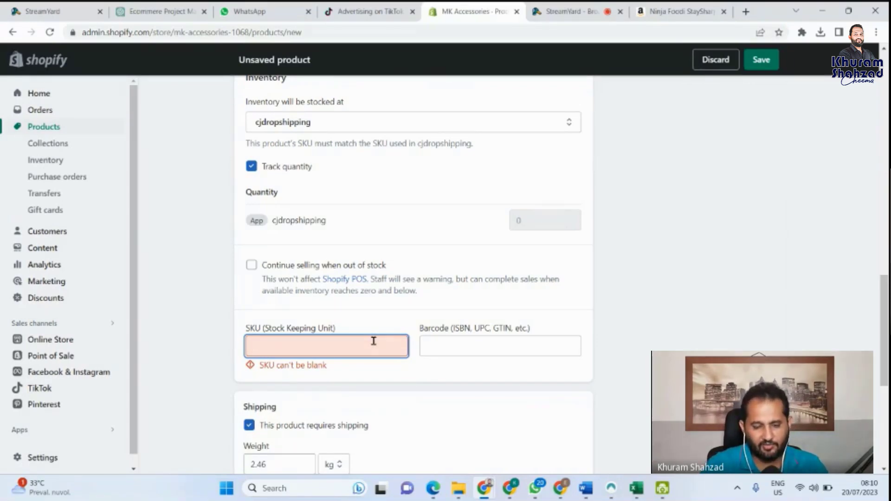
type("SKU")
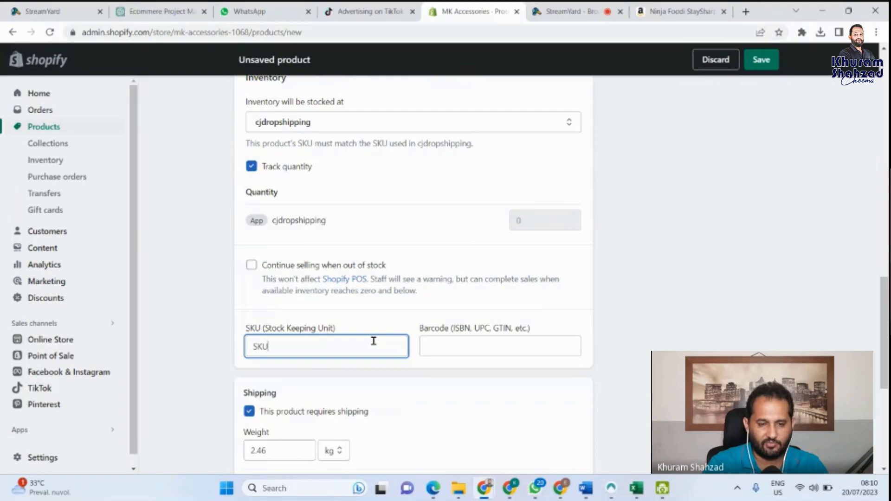
type("01")
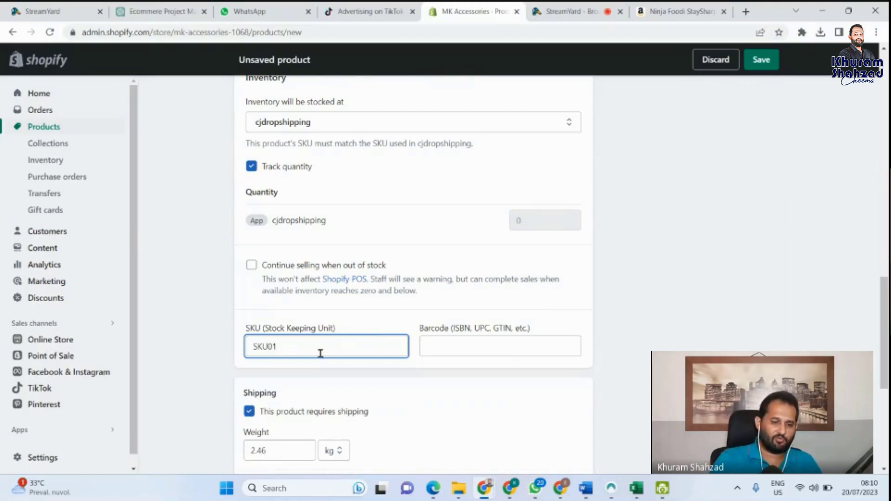
scroll(319, 351, "down", 2)
scroll(320, 356, "down", 3)
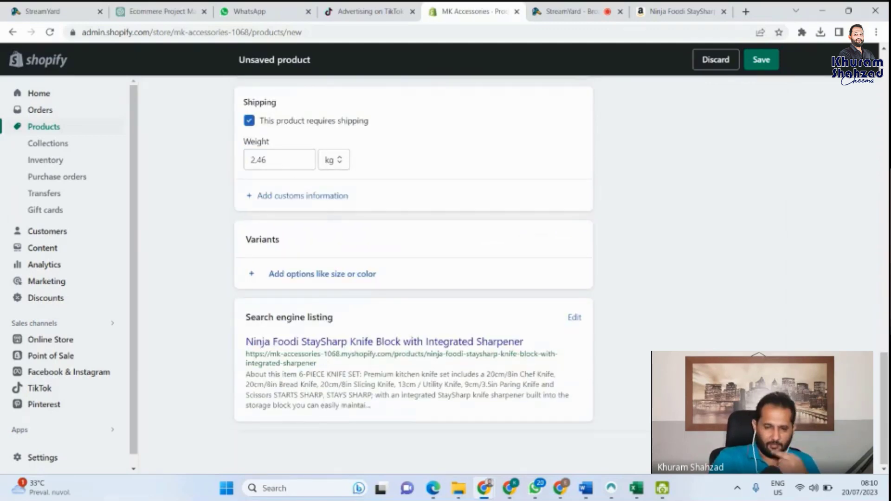
Step: Save the Ninja Foodi knife block product, return to Products, and preview the online store
left_click(761, 60)
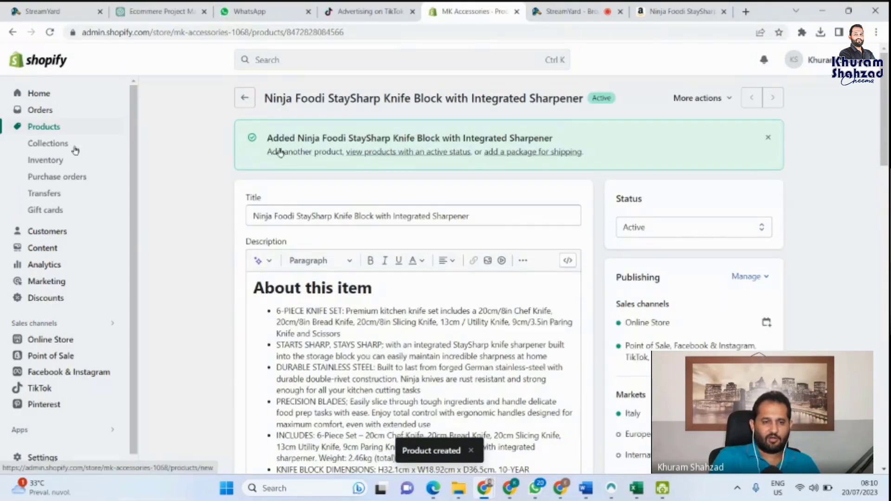
left_click(46, 128)
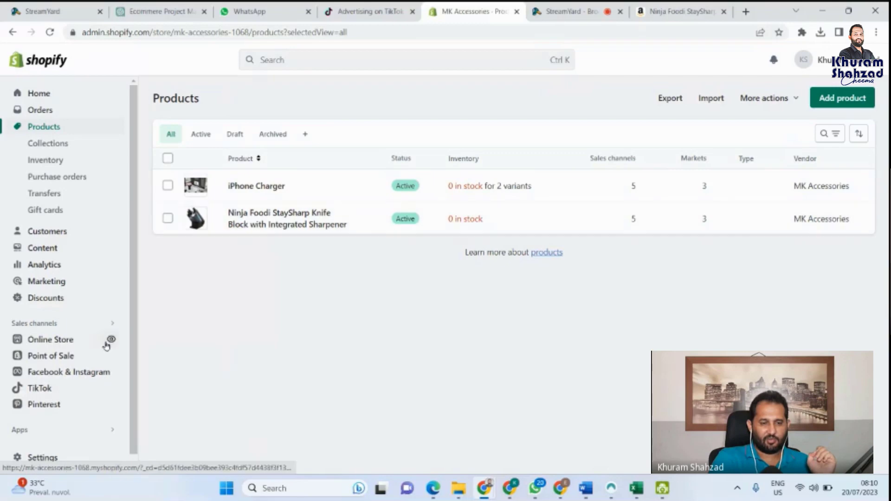
left_click(112, 341)
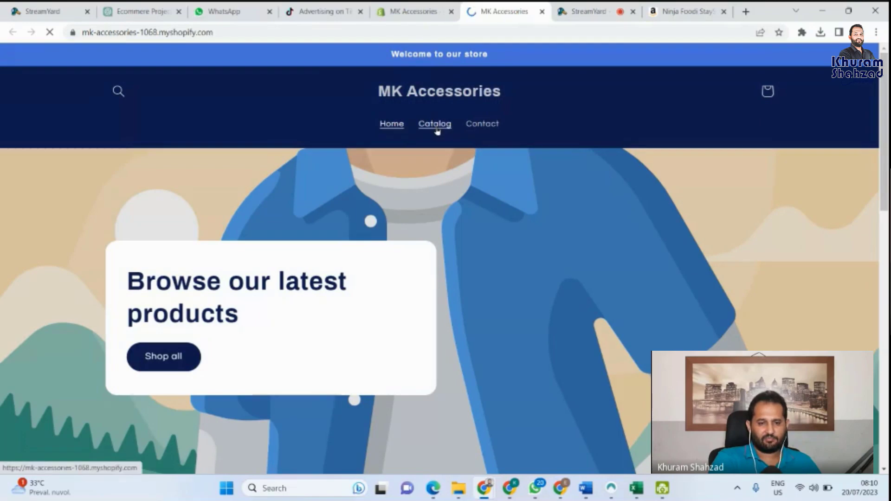
Step: Open the Ninja Foodi knife block page from Shop all, review its price and description, then go back to admin
scroll(173, 284, "down", 1)
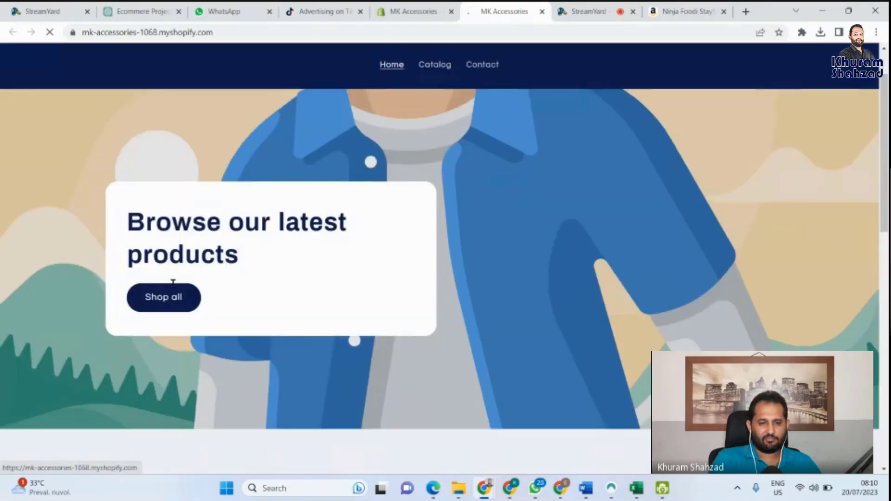
left_click(165, 308)
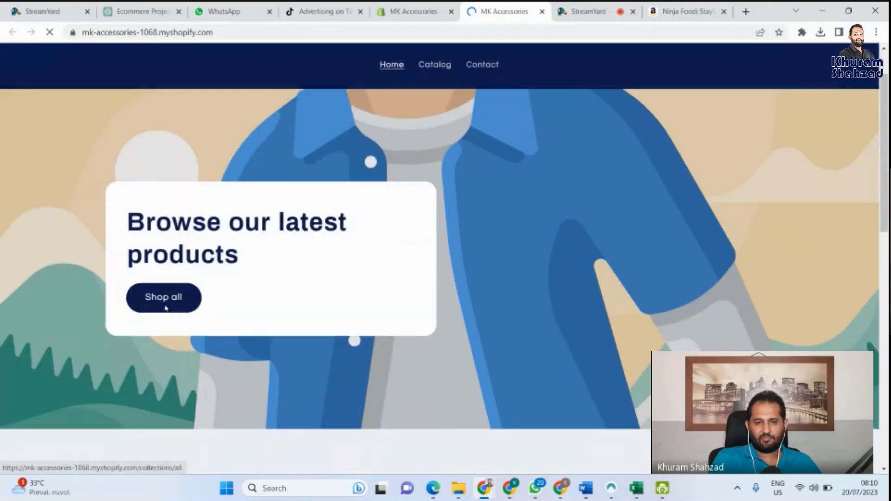
scroll(389, 276, "down", 3)
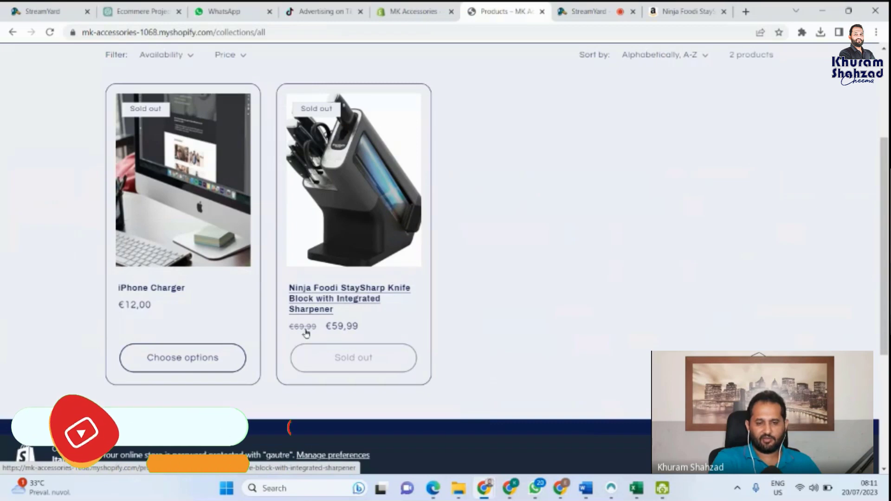
left_click(394, 300)
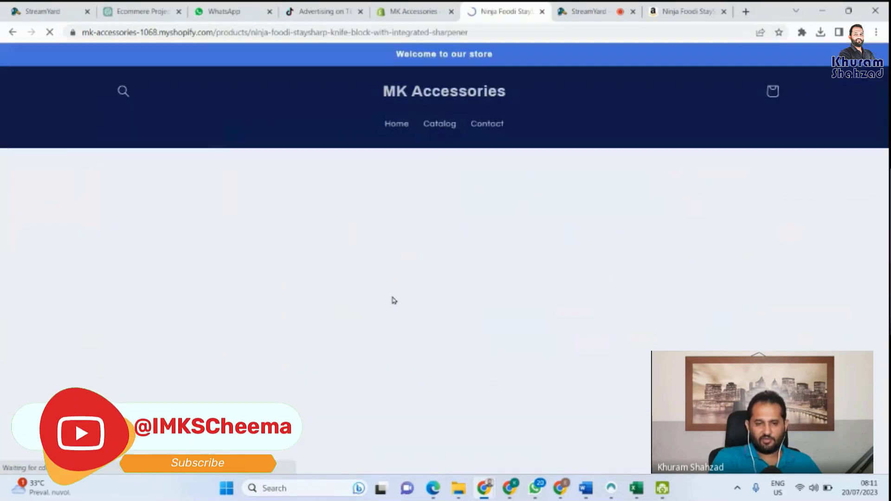
scroll(416, 324, "down", 2)
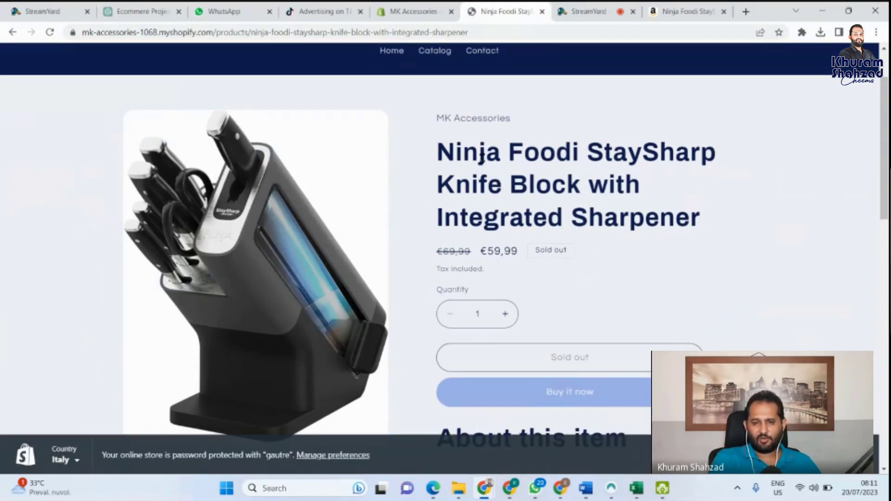
scroll(580, 206, "down", 5)
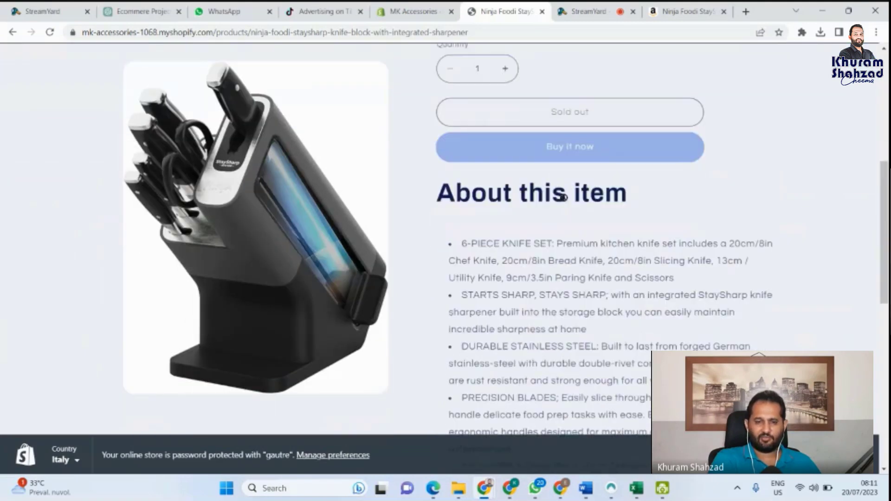
scroll(563, 197, "down", 5)
scroll(563, 198, "down", 5)
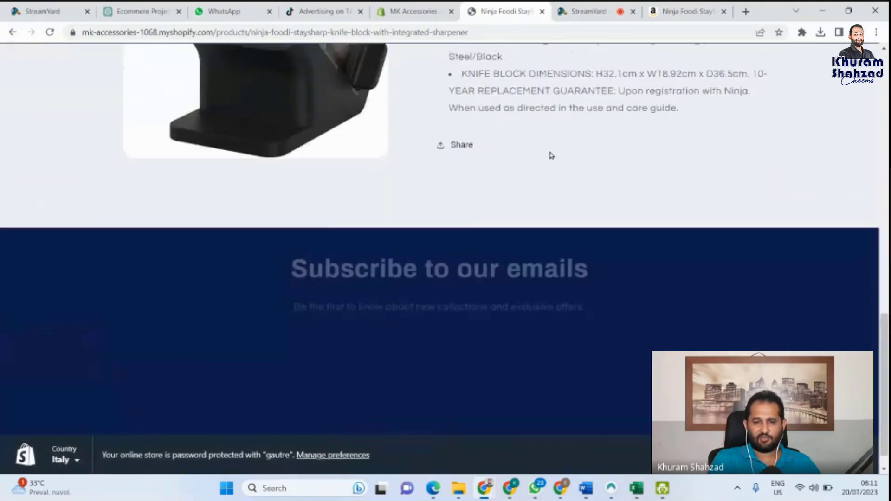
scroll(549, 153, "up", 10)
scroll(549, 151, "up", 5)
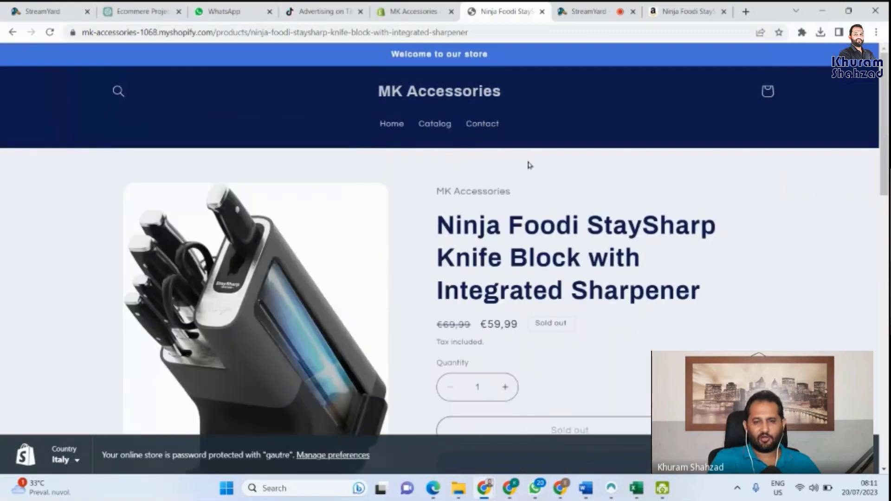
left_click(413, 10)
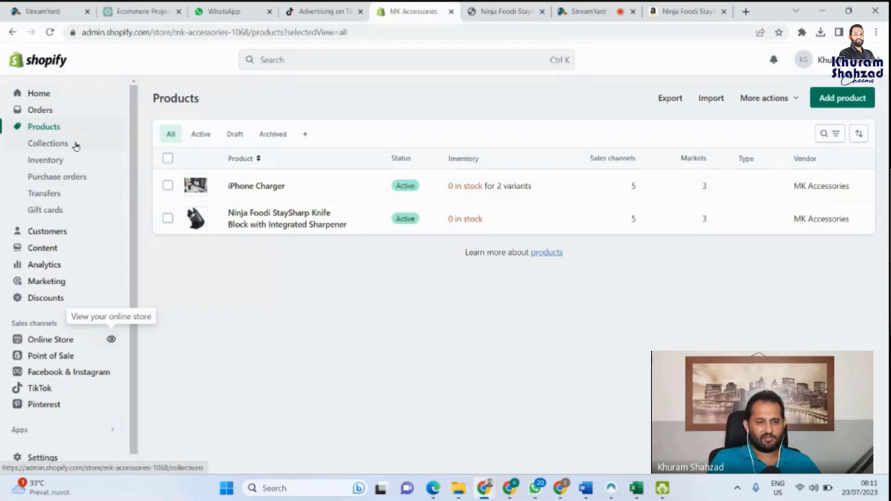
Step: Open a blank new collection from Collections, then return to the top of the Amazon Ninja Foodi listing
left_click(56, 147)
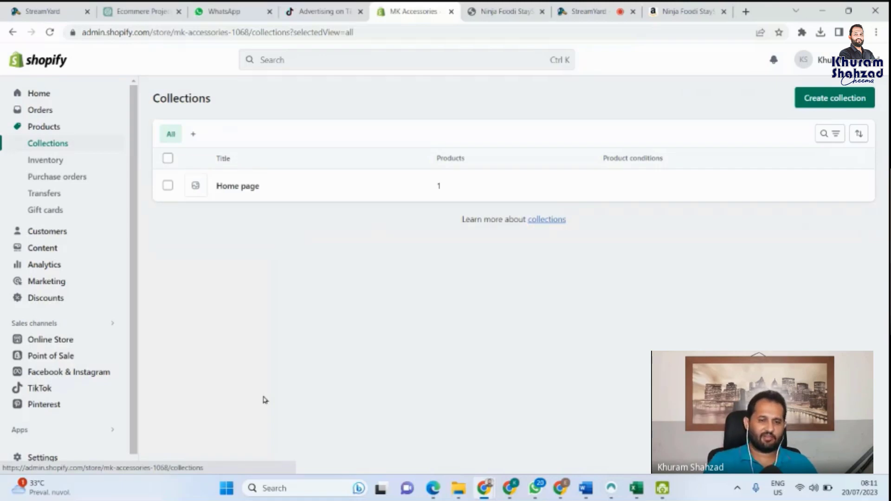
left_click(834, 99)
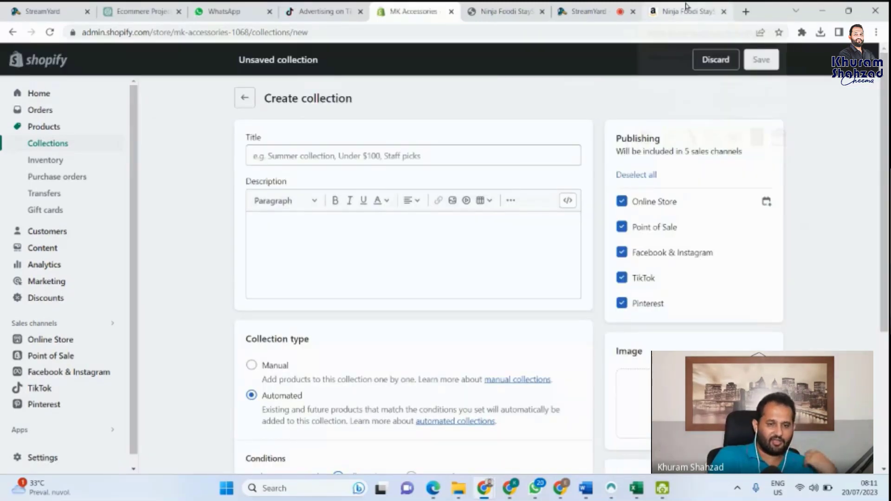
left_click(686, 8)
scroll(306, 214, "up", 10)
scroll(307, 213, "up", 5)
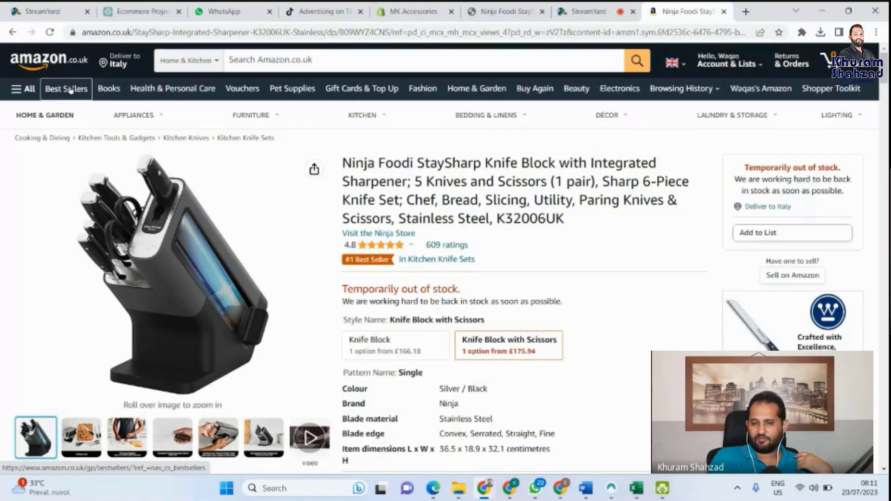
Step: Open Amazon Best Sellers and look through the Cooking & Dining and Home Accessories lists
left_click(69, 90)
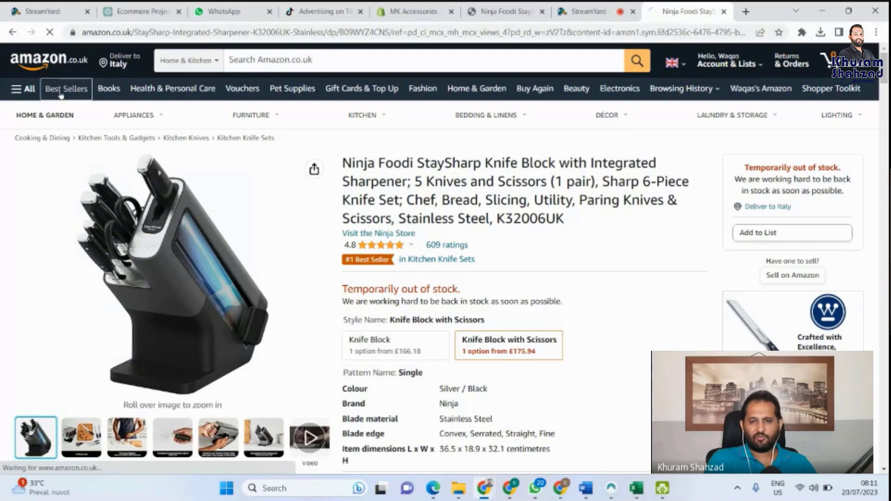
scroll(160, 281, "down", 2)
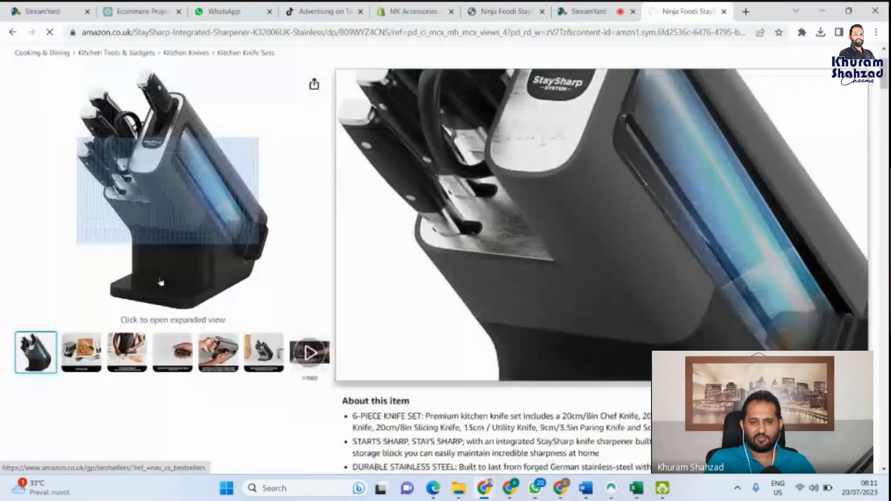
scroll(174, 201, "down", 1)
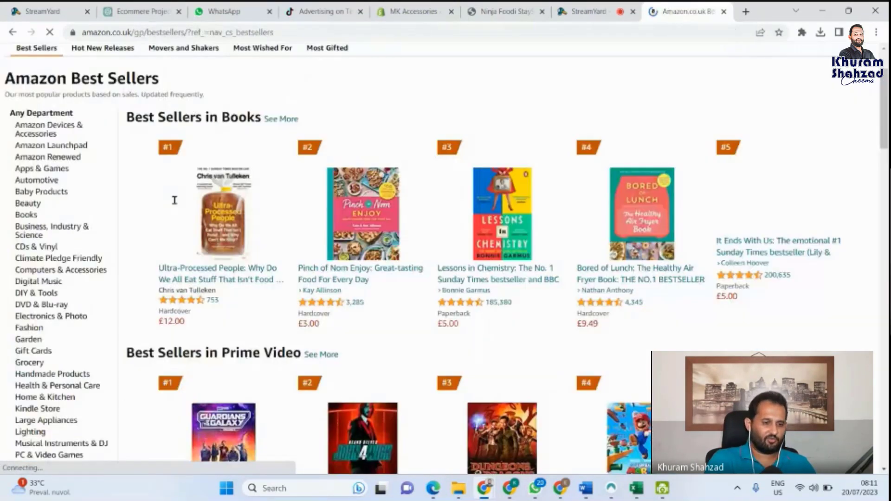
scroll(175, 200, "down", 3)
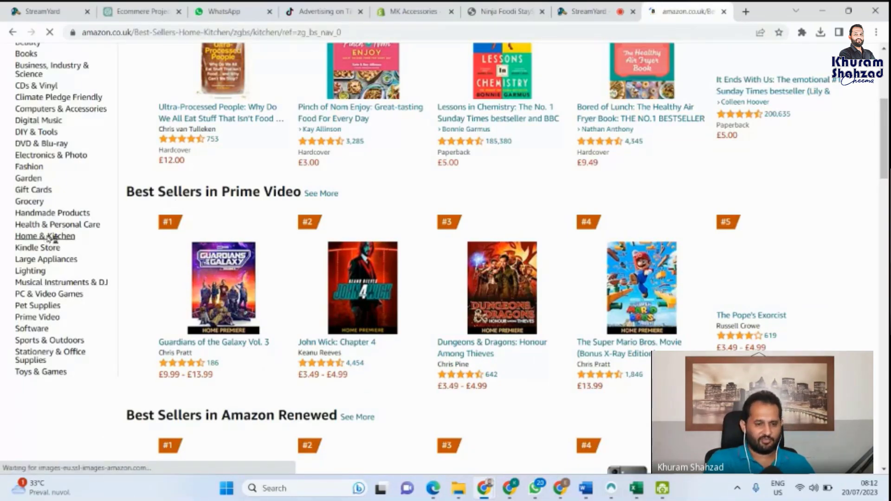
scroll(162, 314, "down", 1)
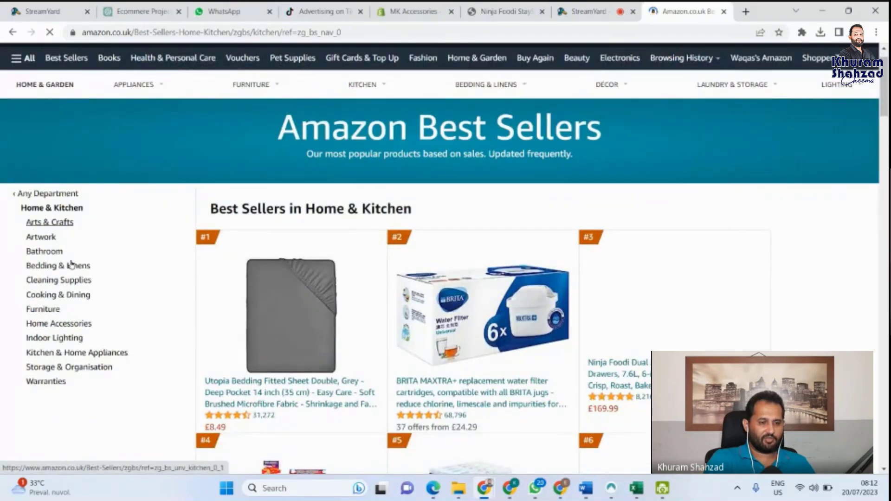
left_click(51, 297)
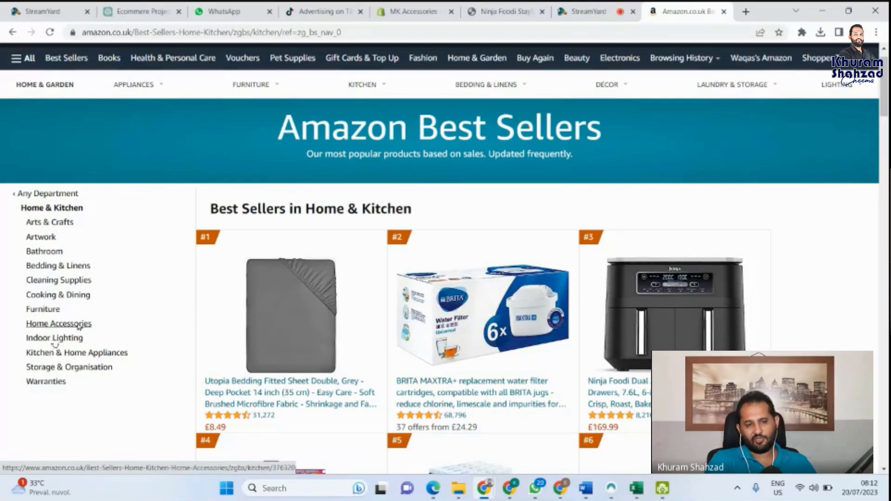
left_click(78, 326)
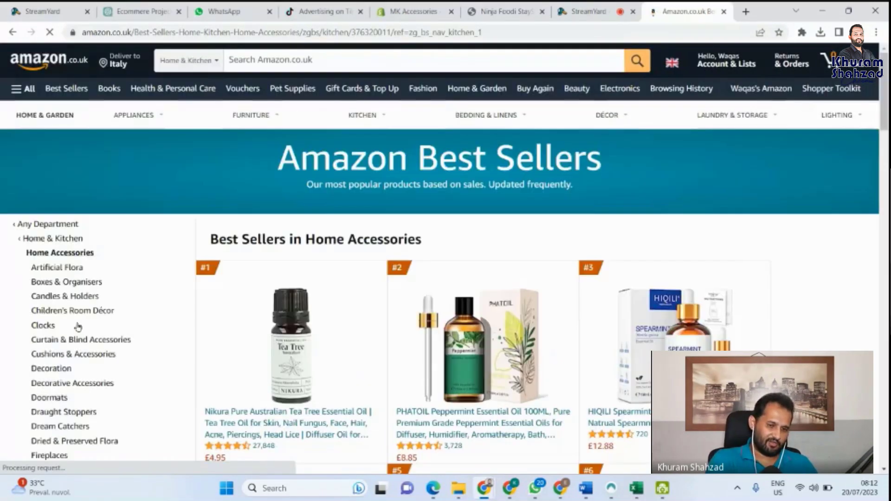
scroll(121, 302, "down", 1)
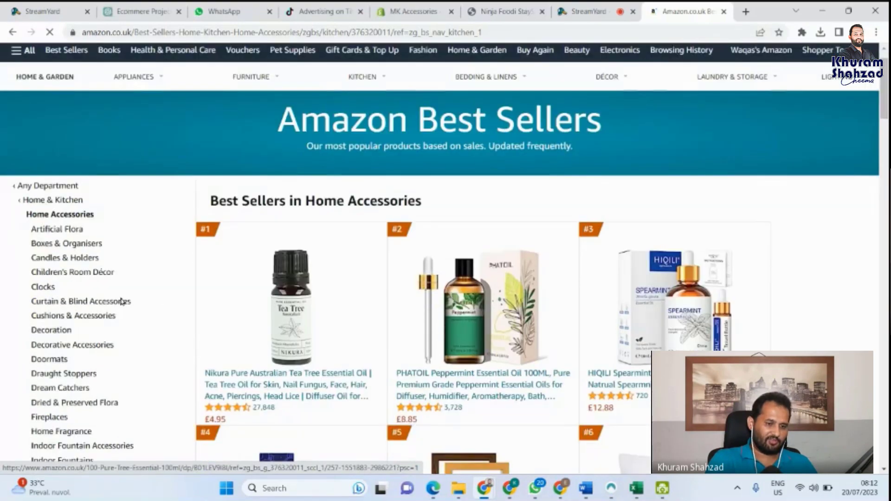
scroll(121, 302, "down", 5)
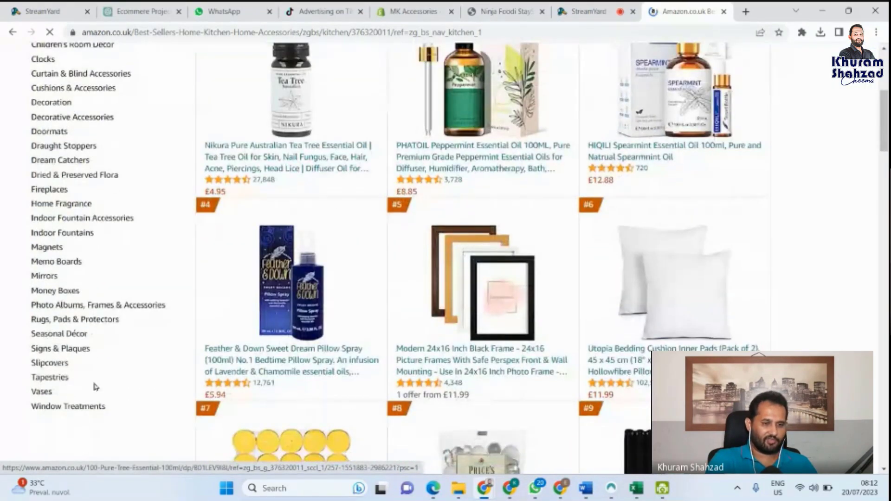
scroll(93, 385, "down", 1)
scroll(96, 466, "up", 5)
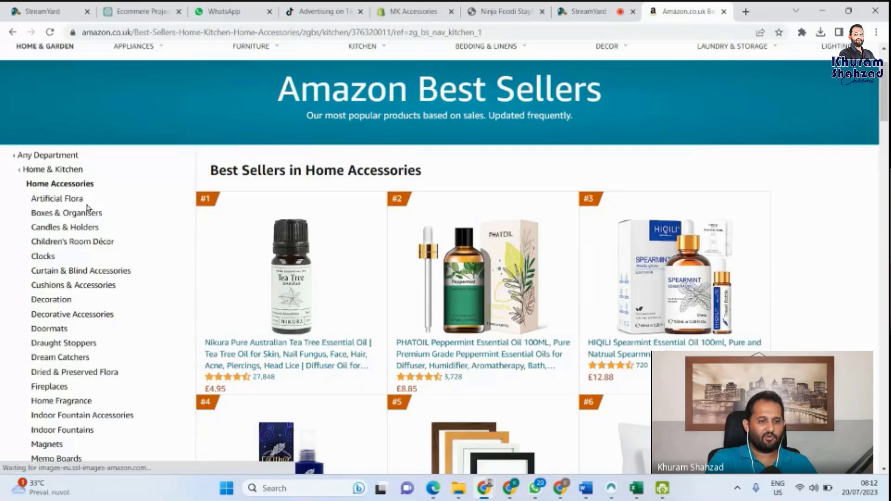
scroll(87, 209, "down", 1)
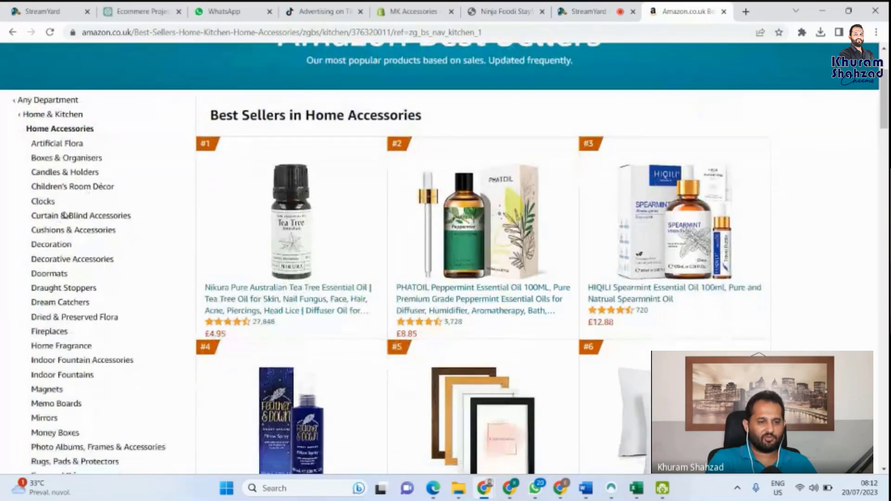
scroll(65, 215, "down", 1)
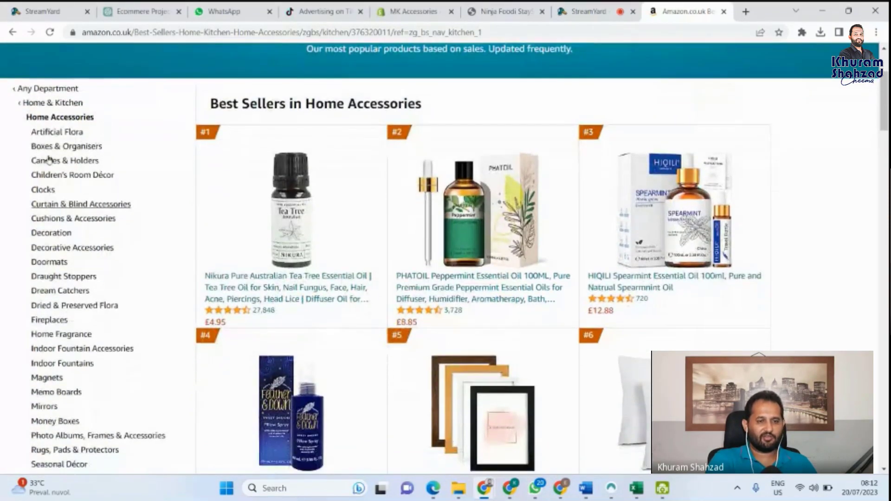
Step: Go to Home & Kitchen > Cooking & Dining best sellers and select the 'Cooking & Dining' heading
left_click(25, 106)
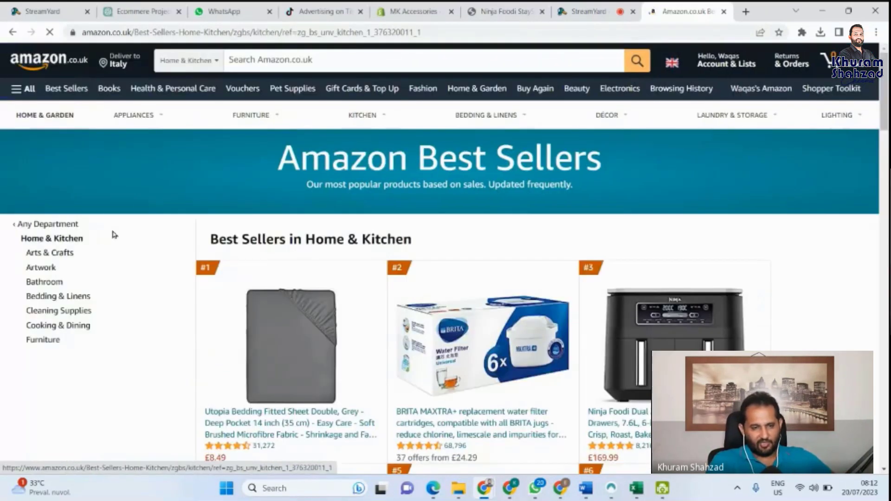
left_click(68, 327)
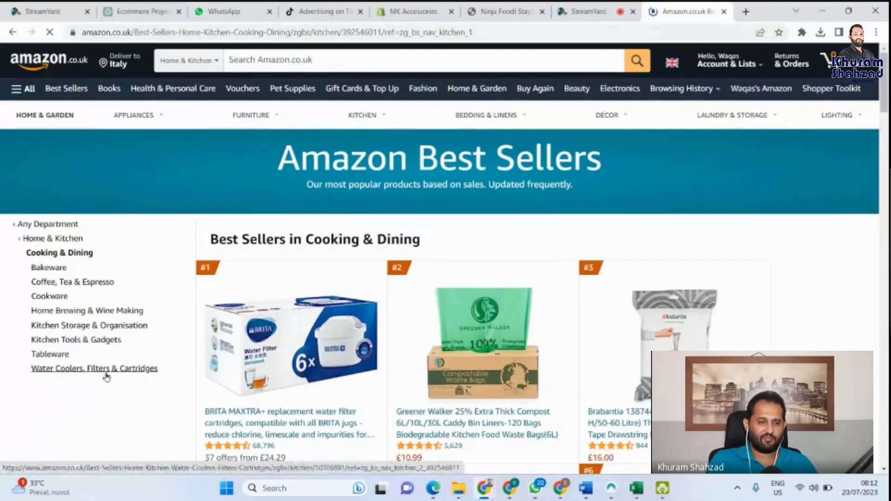
scroll(105, 373, "down", 1)
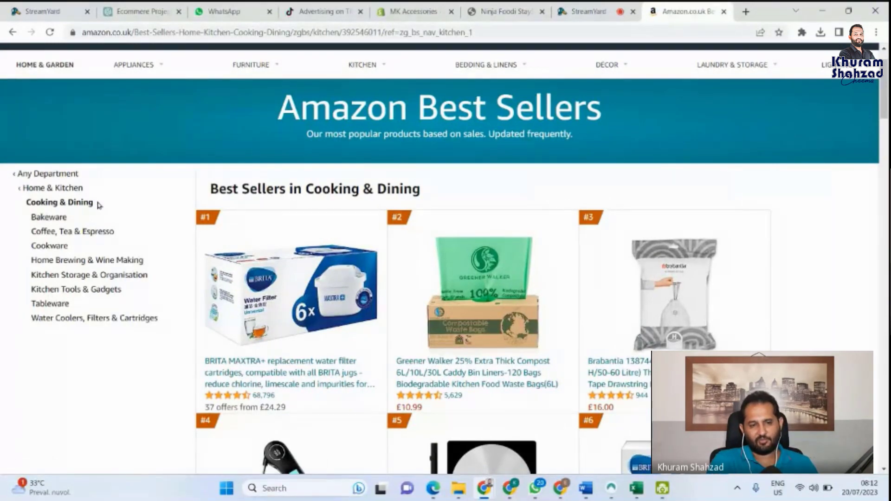
left_click_drag(96, 202, 25, 202)
key("ctrl+c")
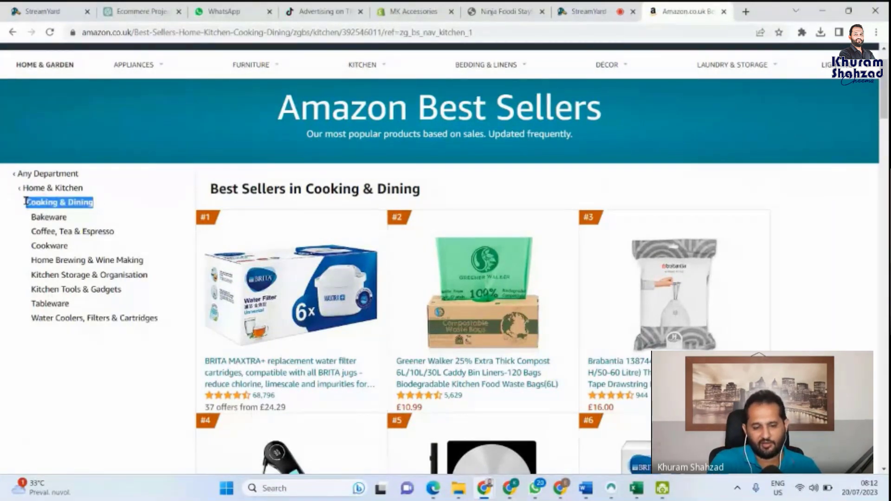
left_click(25, 202)
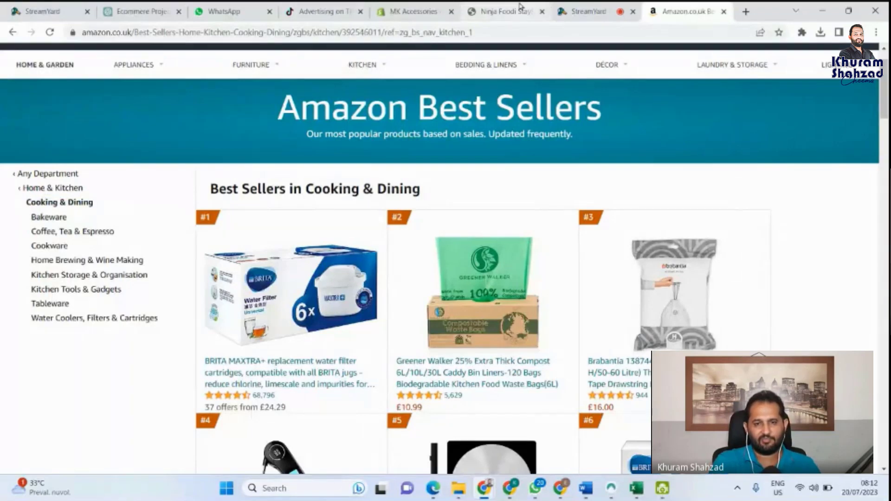
Step: Paste 'Cooking & Dining' as the title of the new Shopify collection
left_click(420, 10)
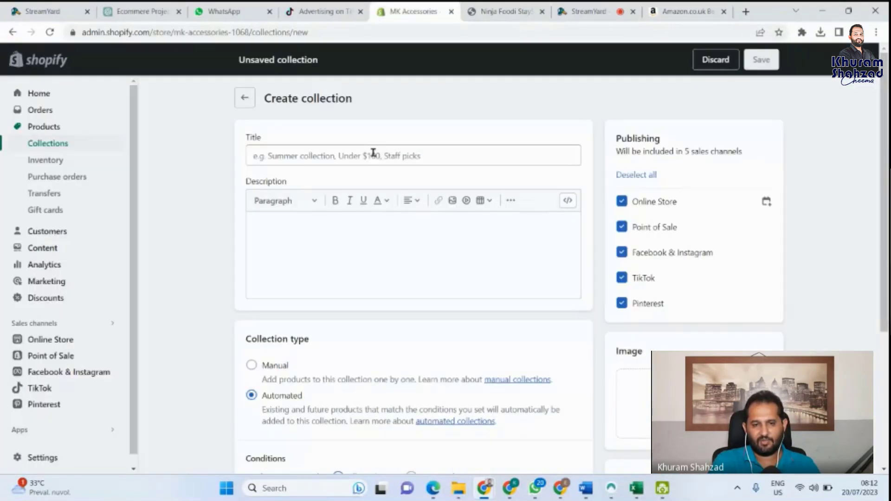
left_click(373, 153)
key("ctrl+v")
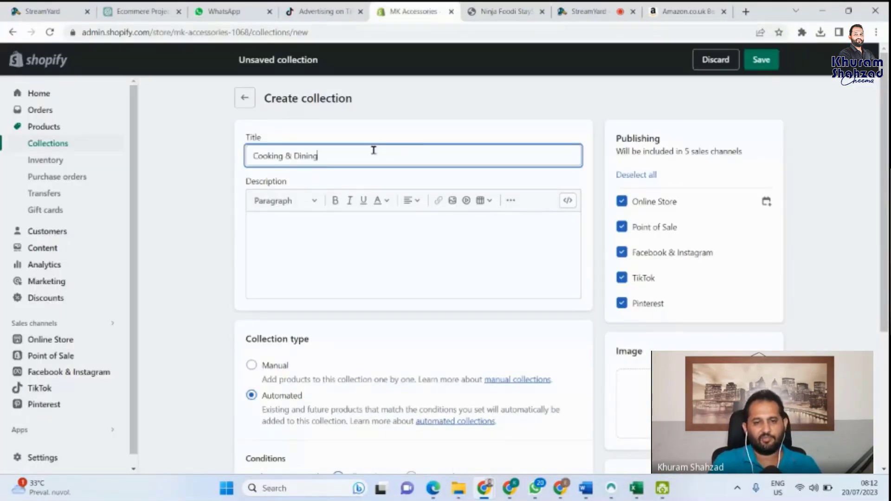
left_click(340, 262)
Step: Set the collection type to Manual
scroll(305, 258, "down", 1)
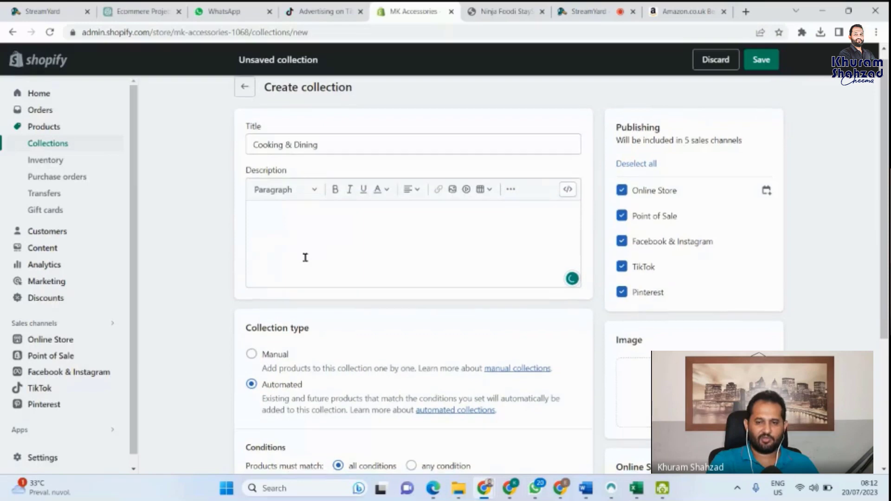
scroll(305, 258, "down", 1)
scroll(305, 257, "down", 3)
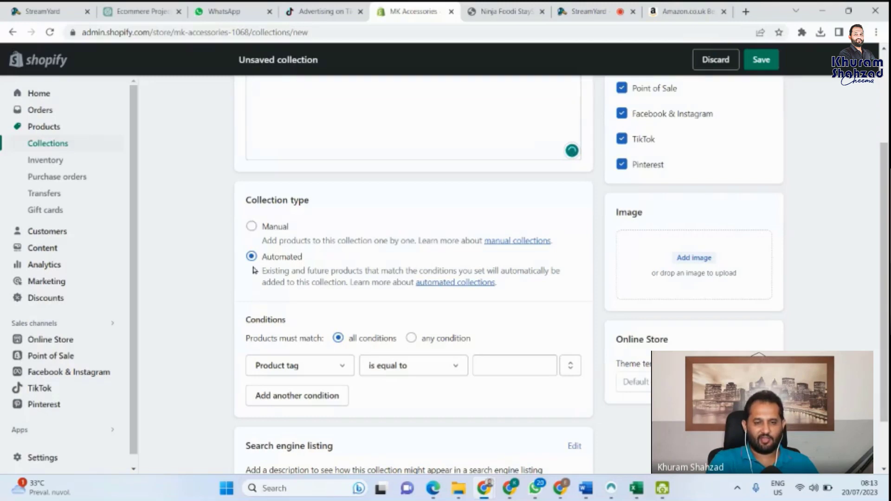
scroll(357, 218, "up", 1)
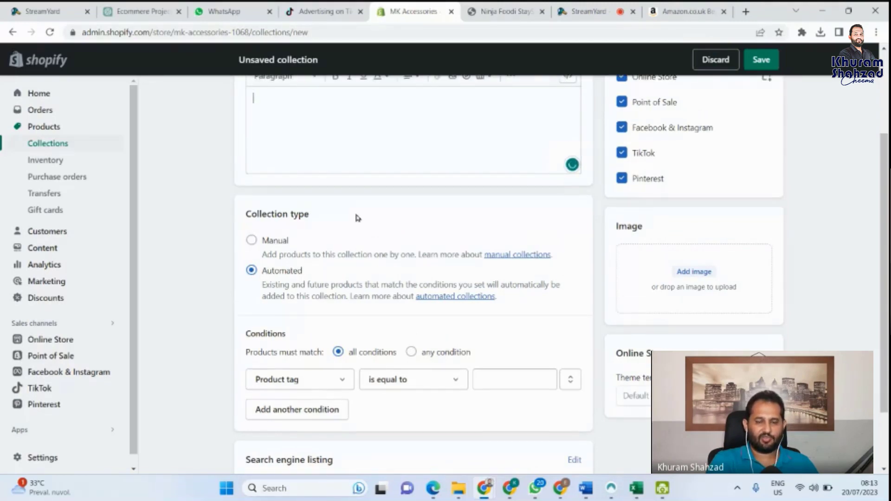
scroll(356, 217, "up", 2)
scroll(356, 213, "down", 3)
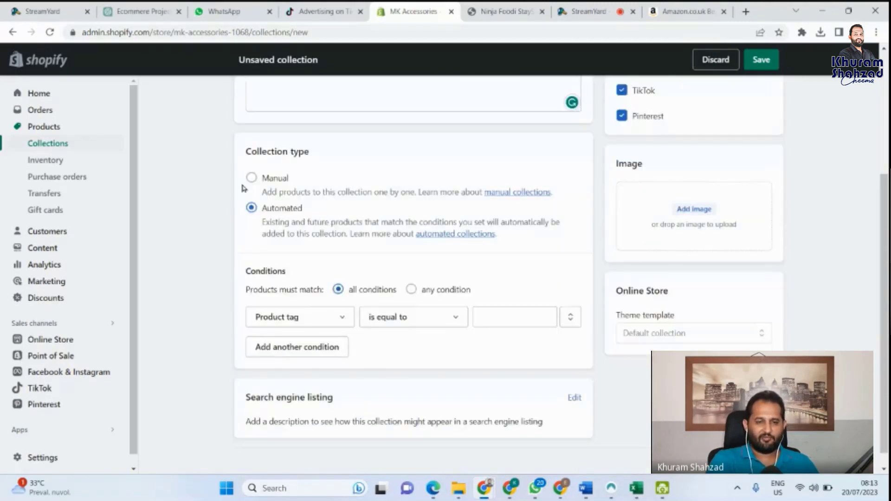
left_click(250, 177)
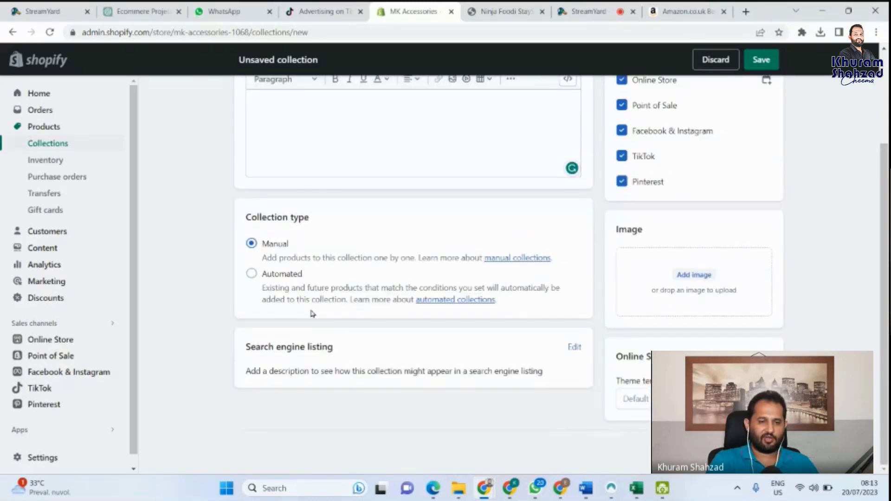
Step: Make the collection Automated, matching all conditions, with a Product tag is equal to condition
left_click(252, 277)
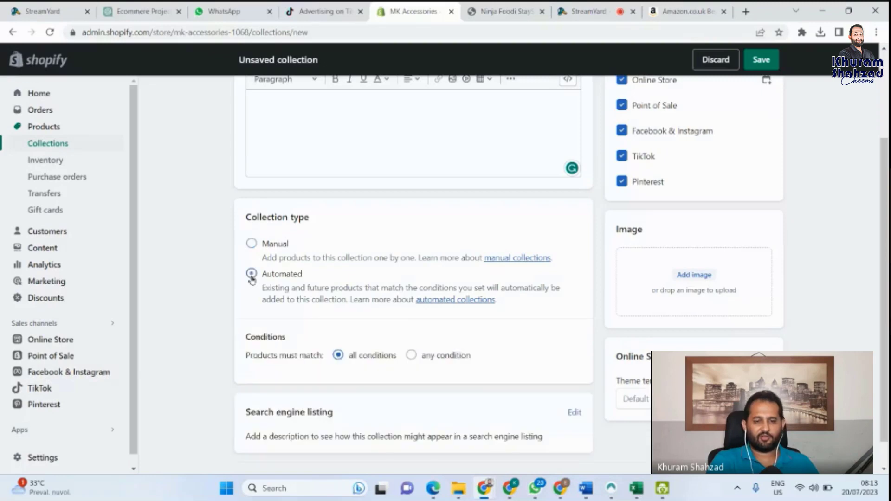
scroll(302, 374, "down", 2)
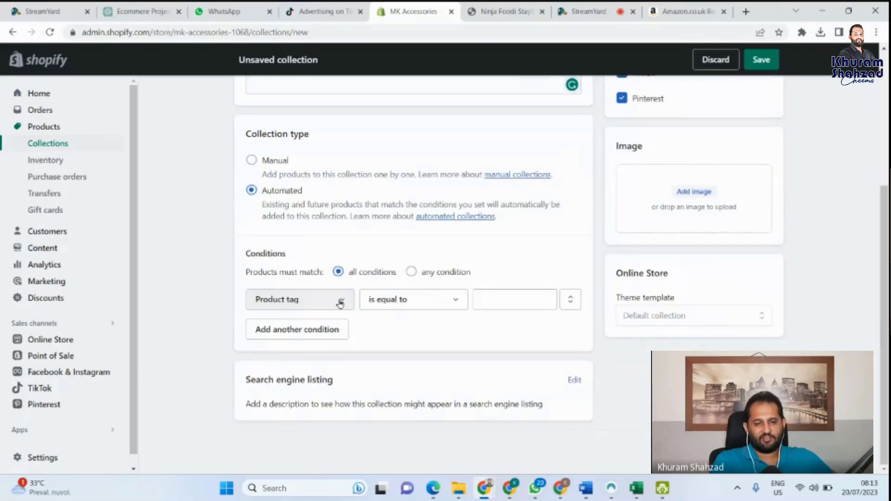
left_click(415, 272)
left_click(343, 274)
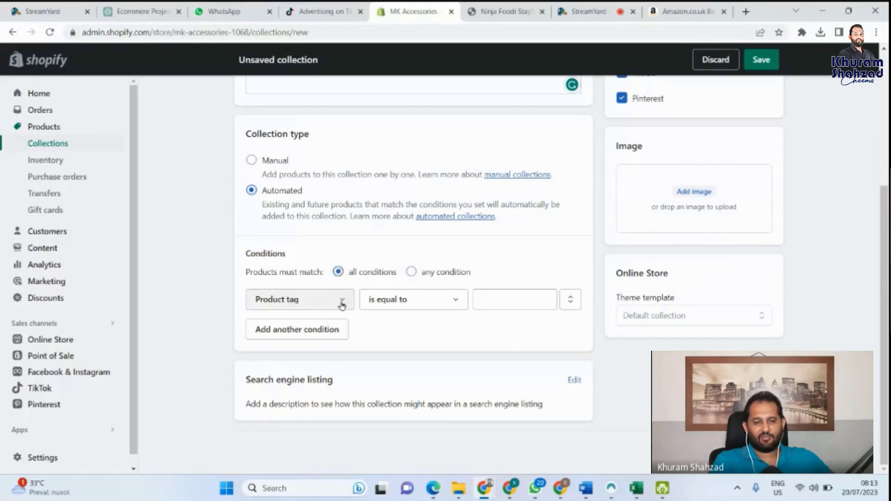
left_click(342, 303)
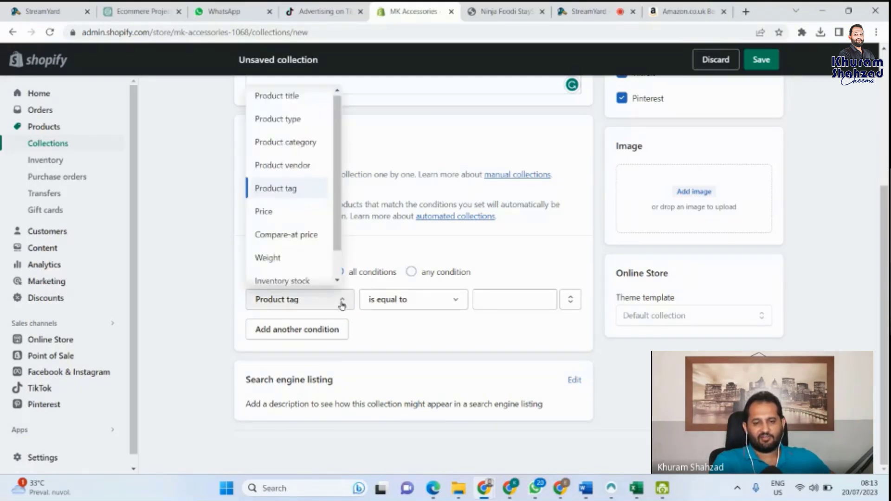
left_click(342, 304)
left_click(494, 297)
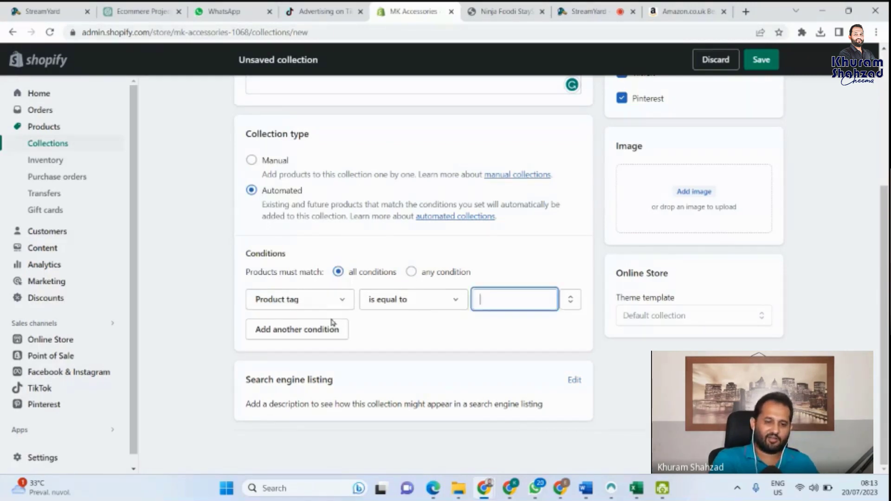
Step: Add a second condition row, then delete it, leaving a single Product tag condition
left_click(297, 330)
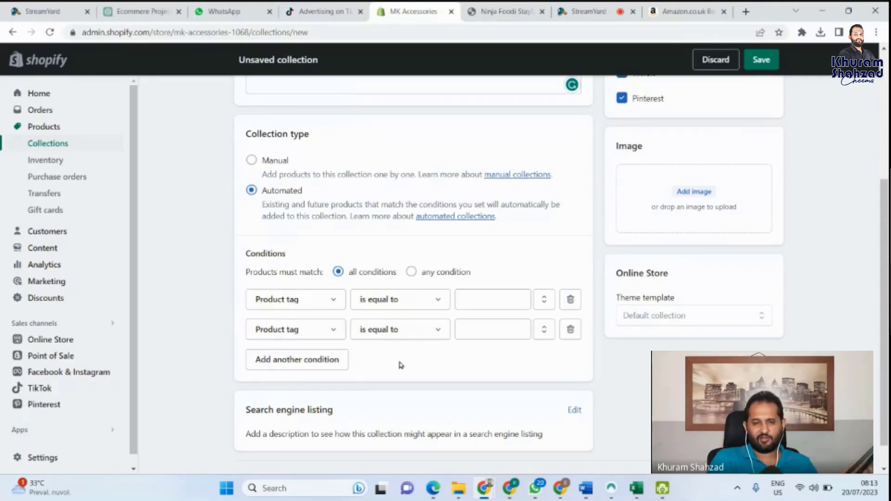
scroll(403, 358, "up", 3)
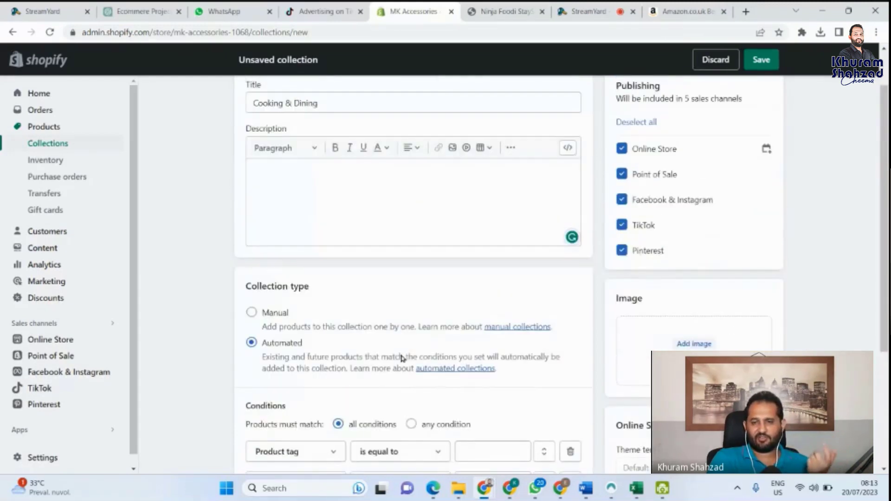
scroll(402, 358, "down", 3)
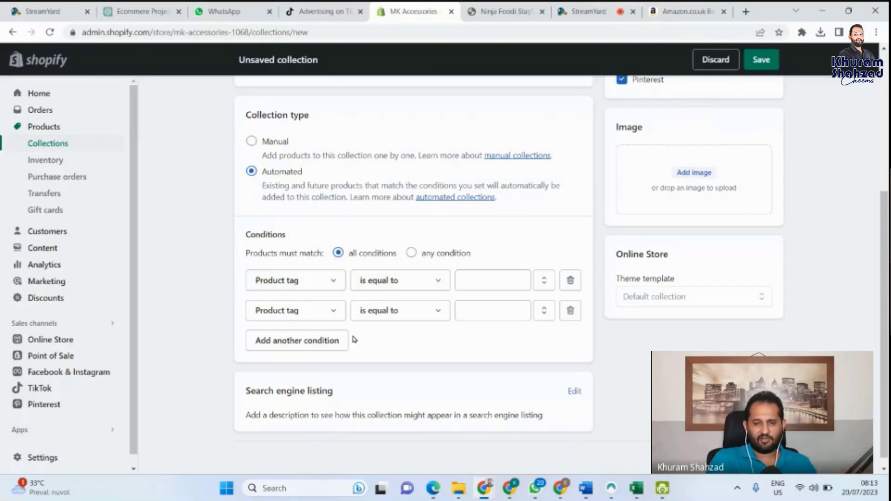
left_click(571, 311)
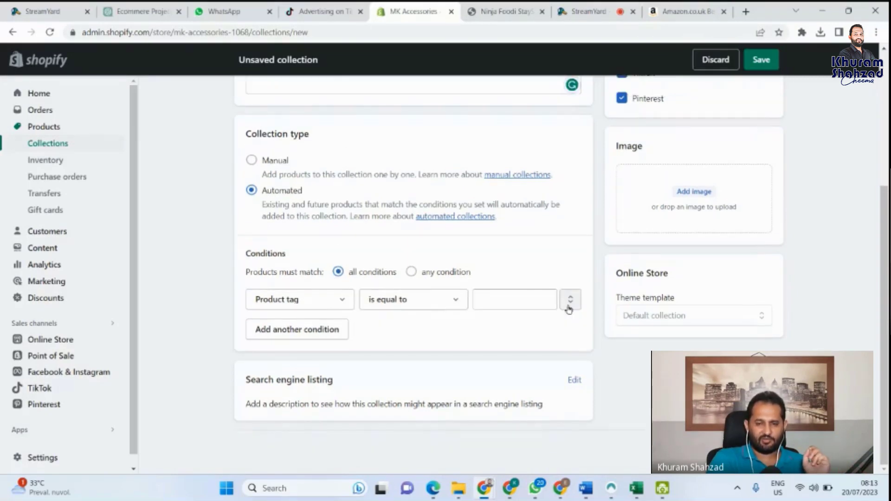
scroll(273, 184, "up", 1)
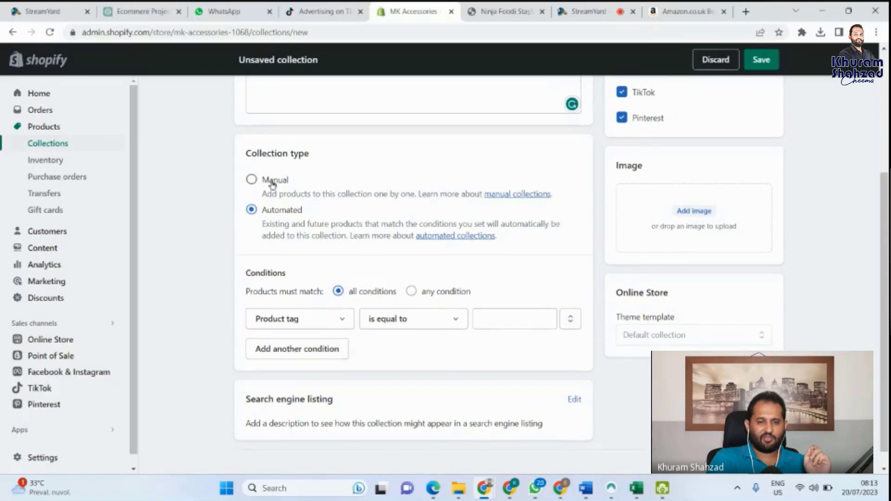
Step: Switch back to Manual and unpublish from Point of Sale, Facebook & Instagram, TikTok and Pinterest
left_click(252, 180)
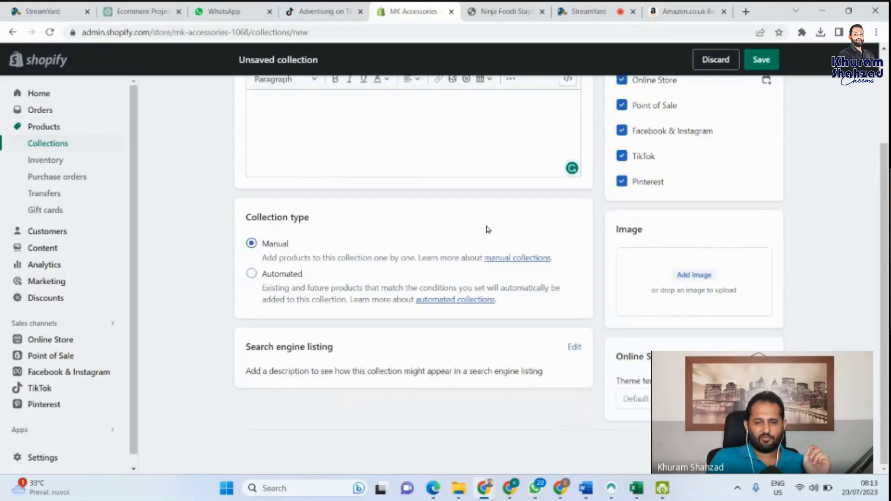
scroll(485, 230, "up", 3)
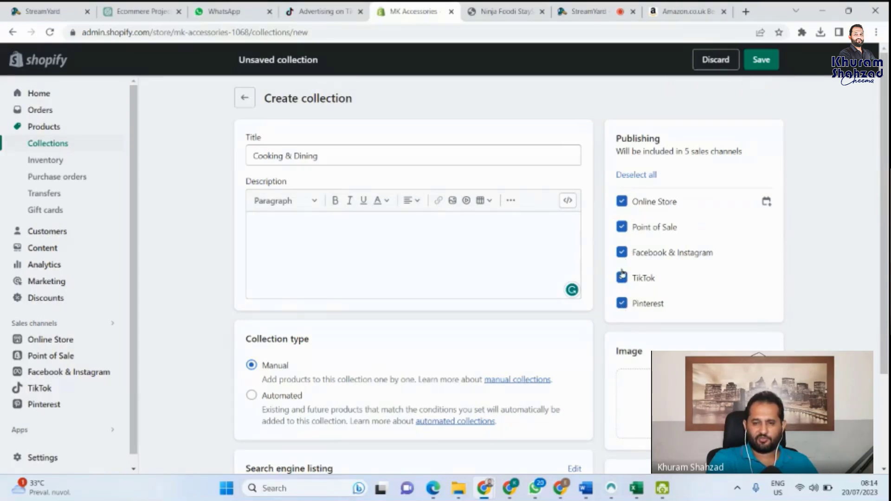
left_click(621, 227)
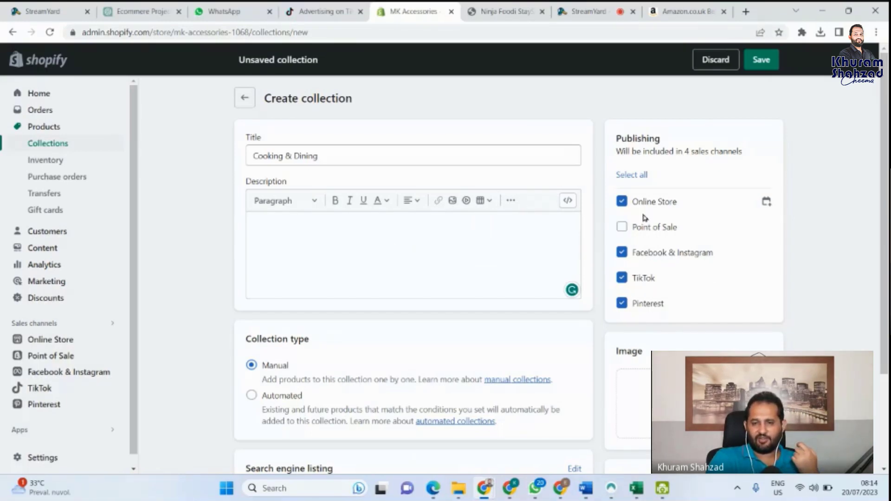
left_click(624, 255)
left_click(622, 280)
left_click(622, 303)
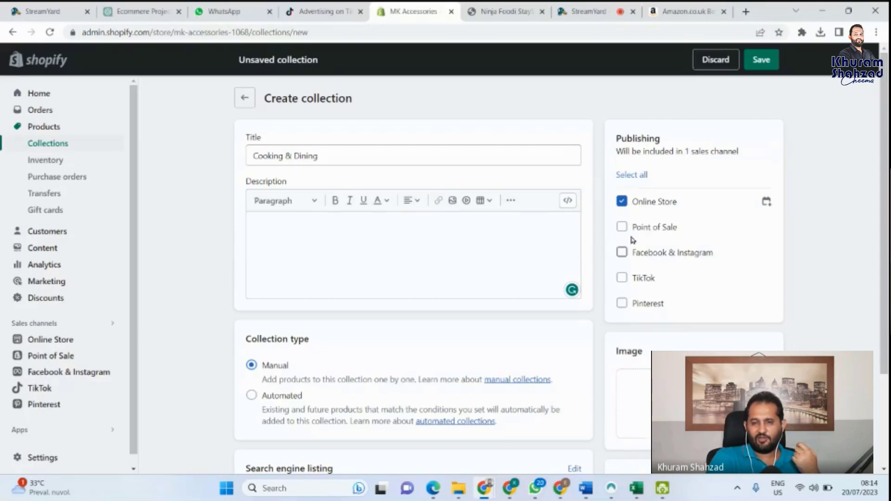
Step: Save the Cooking & Dining collection with Ctrl+S, keeping only Online Store
scroll(595, 312, "down", 2)
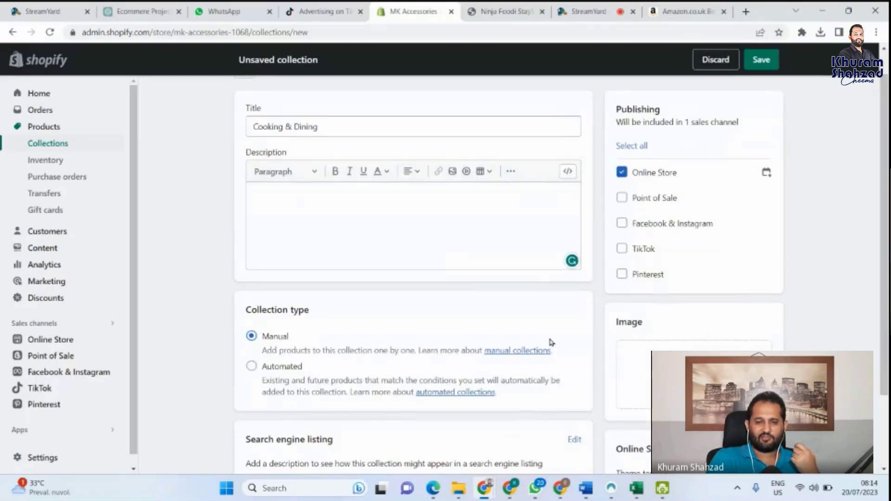
scroll(696, 342, "up", 1)
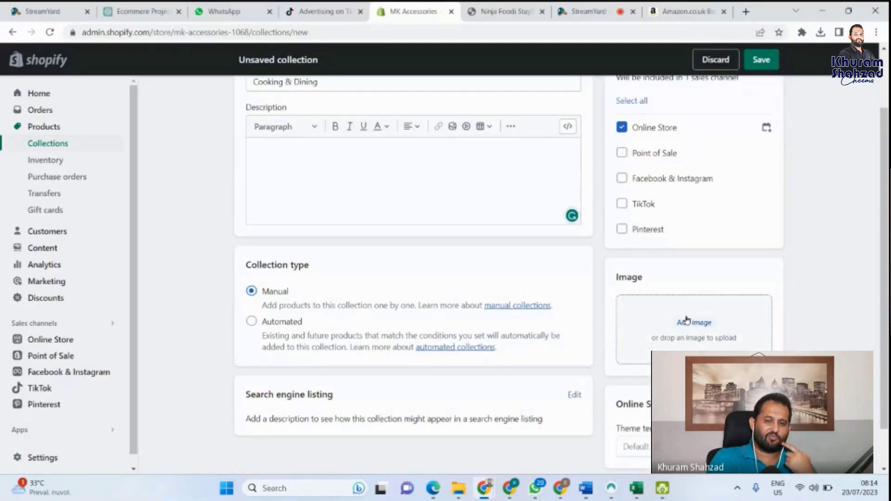
scroll(686, 320, "down", 1)
scroll(687, 320, "down", 1)
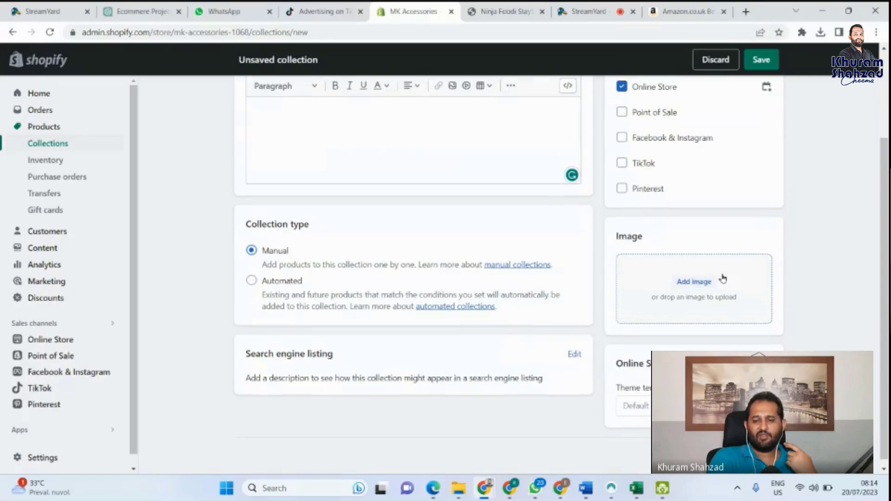
scroll(723, 278, "down", 1)
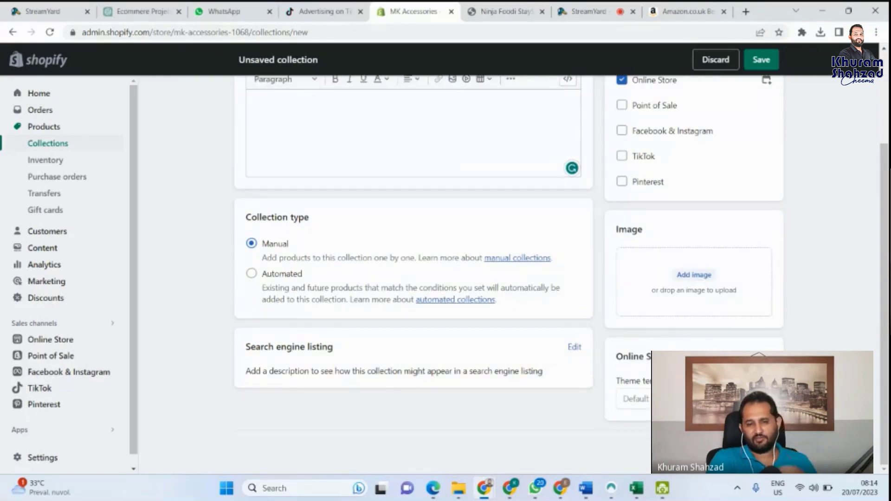
key("ctrl+s")
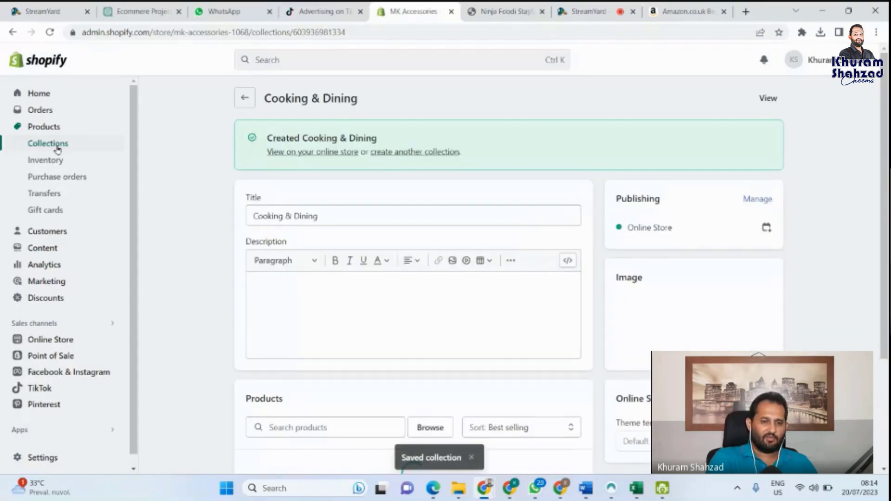
Step: Return to the Collections list to see Cooking & Dining with 0 products beside Home page
left_click(57, 145)
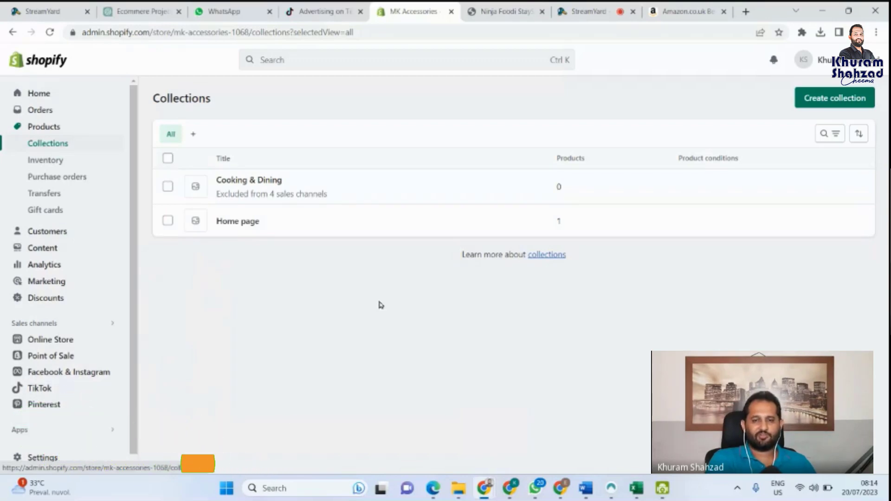
left_click(507, 8)
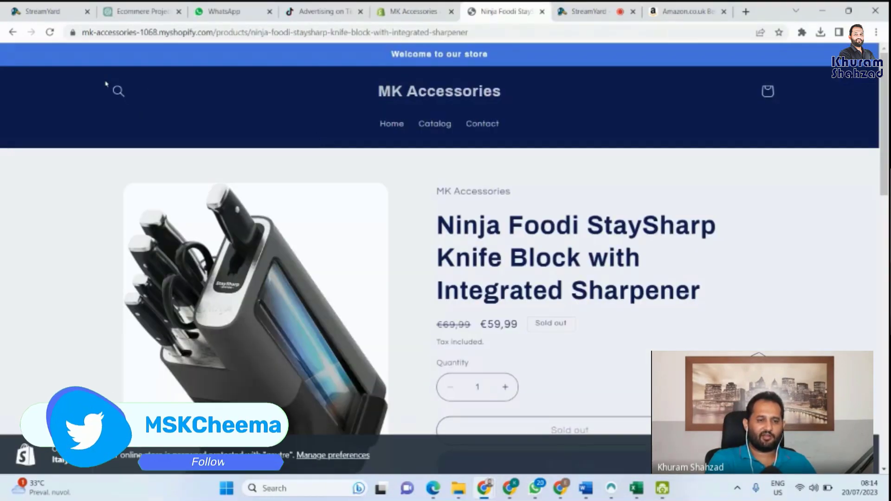
left_click(117, 90)
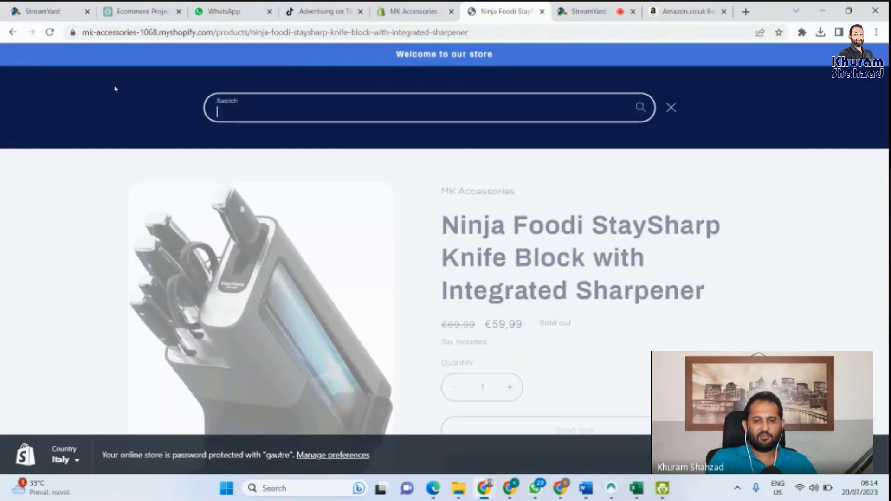
left_click(671, 108)
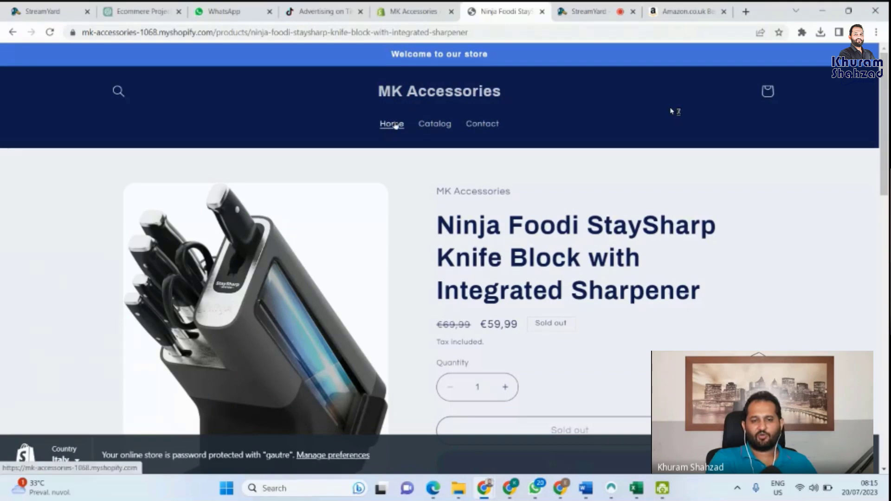
left_click(396, 124)
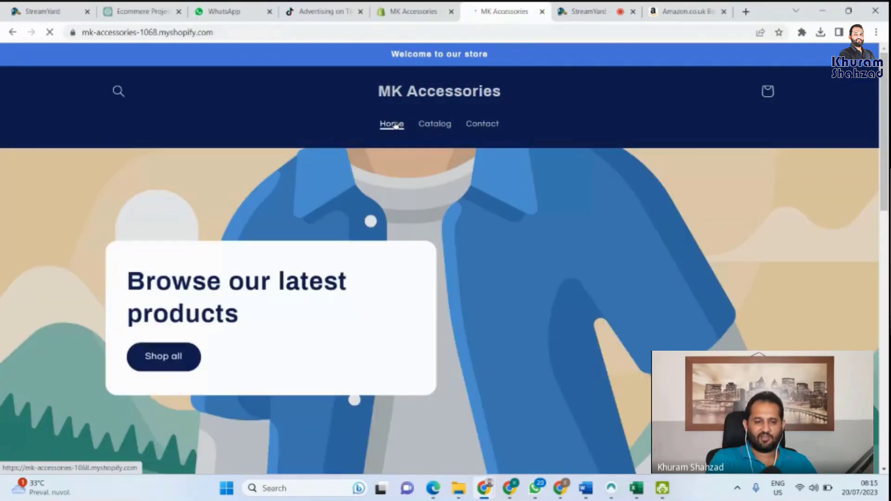
scroll(238, 229, "down", 2)
scroll(239, 229, "down", 6)
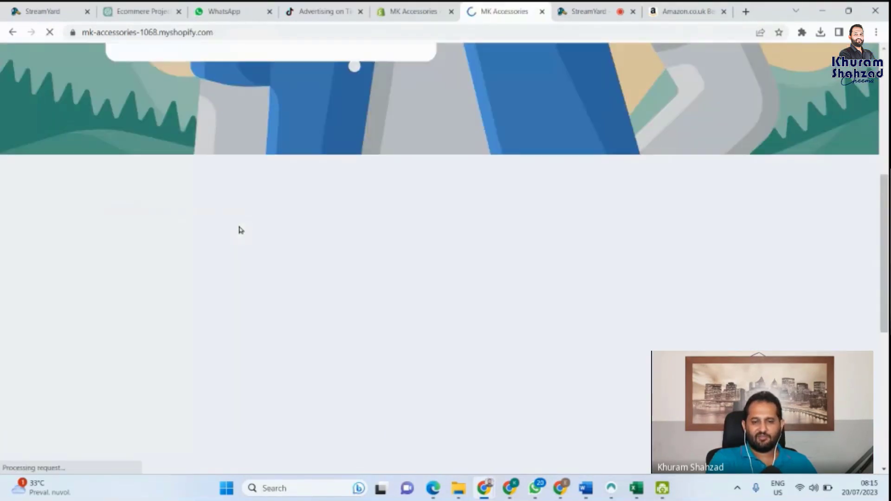
scroll(240, 230, "up", 5)
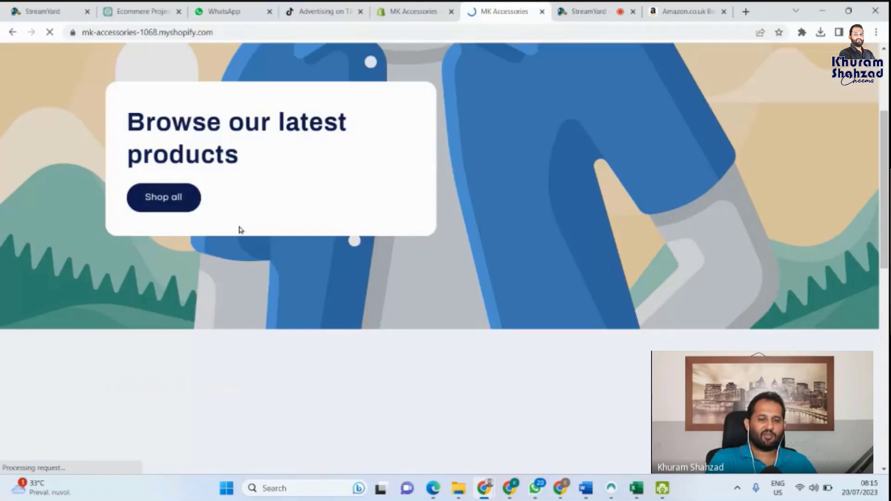
scroll(240, 229, "up", 3)
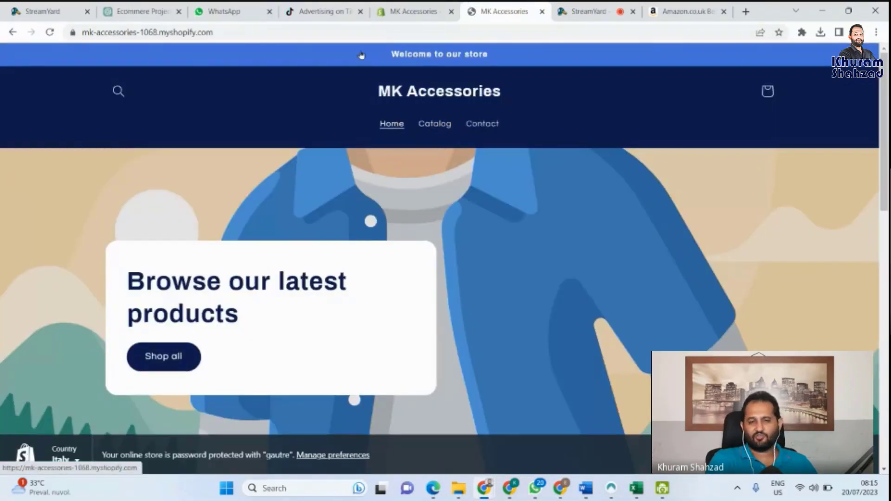
left_click(416, 9)
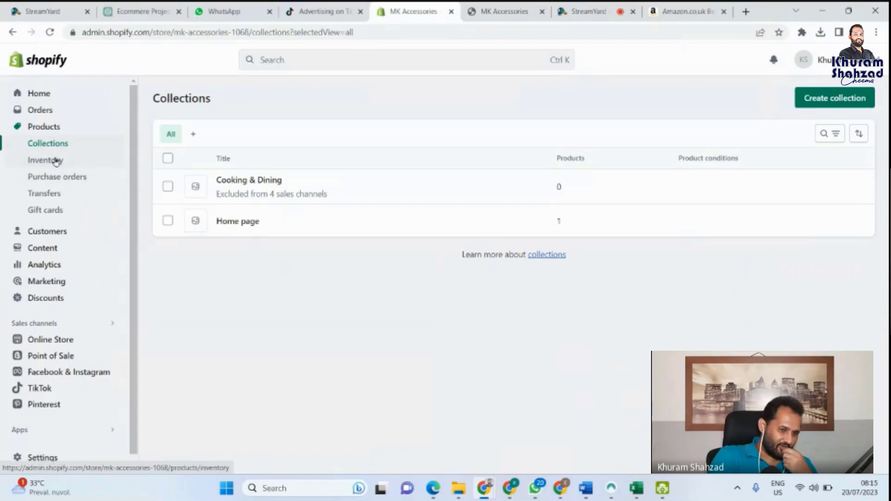
Step: In Inventory, raise iPhone Charger stock to 5 Black and 6 Red, then save
mouse_move(234, 196)
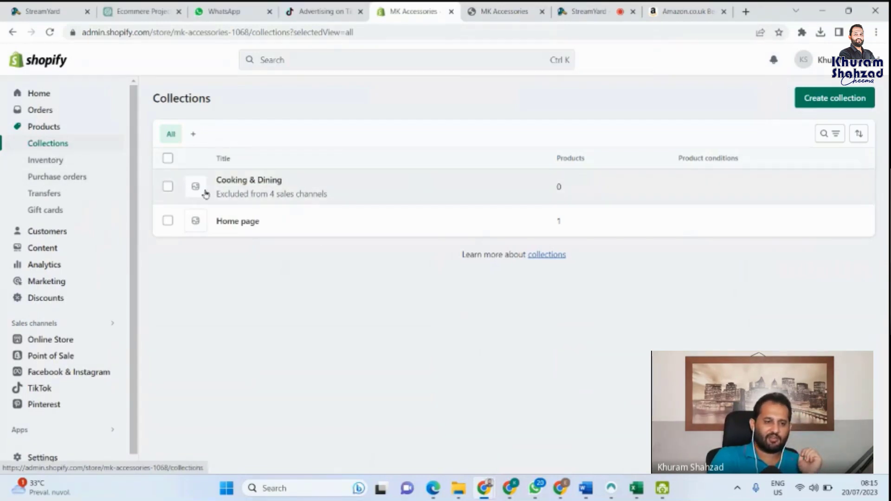
left_click(39, 162)
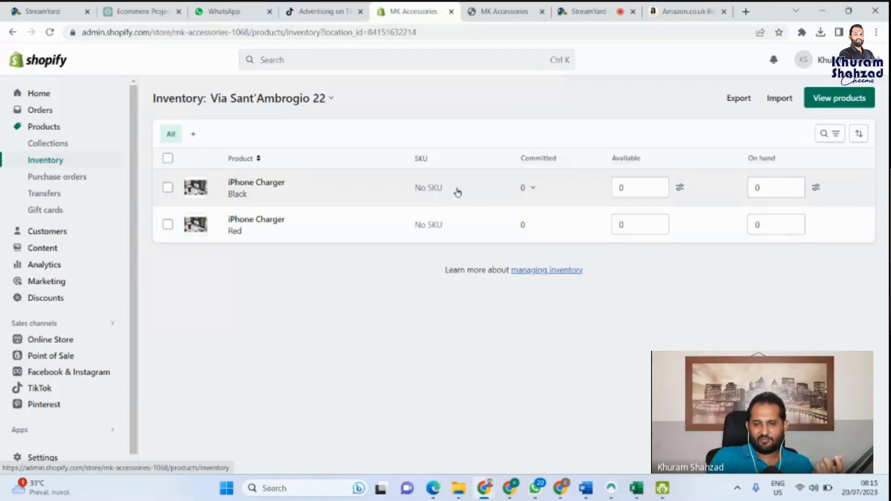
left_click(664, 185)
left_click(663, 185)
left_click(663, 185)
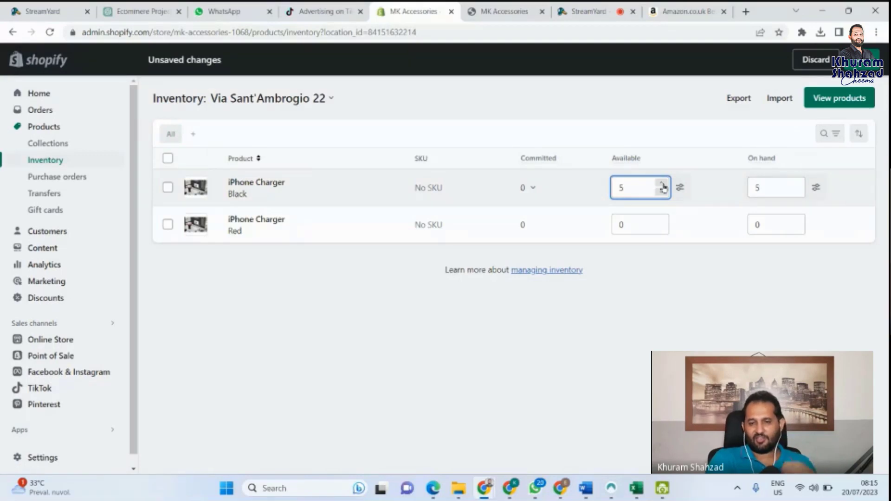
left_click(661, 222)
left_click(662, 222)
left_click(662, 222)
left_click(661, 222)
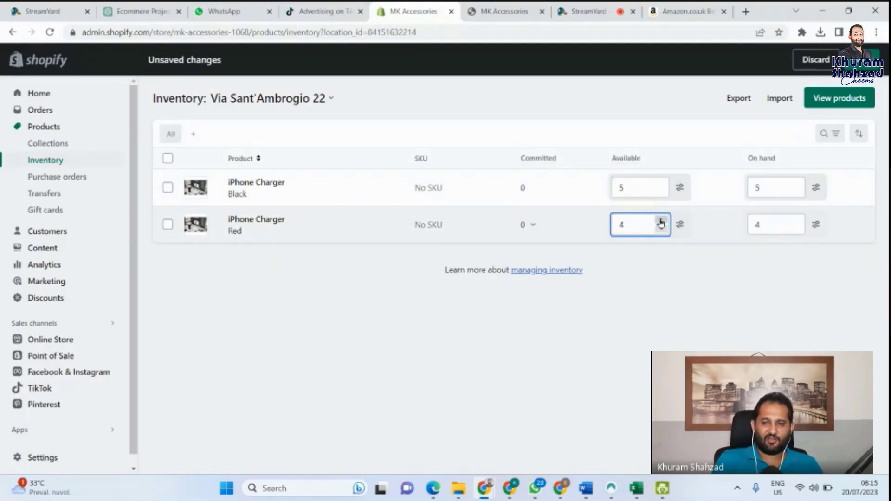
left_click(661, 222)
left_click(662, 222)
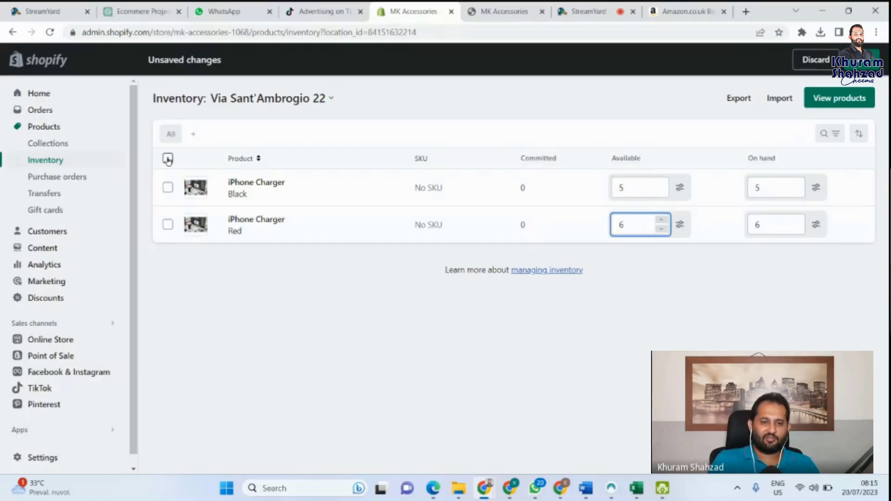
left_click(167, 159)
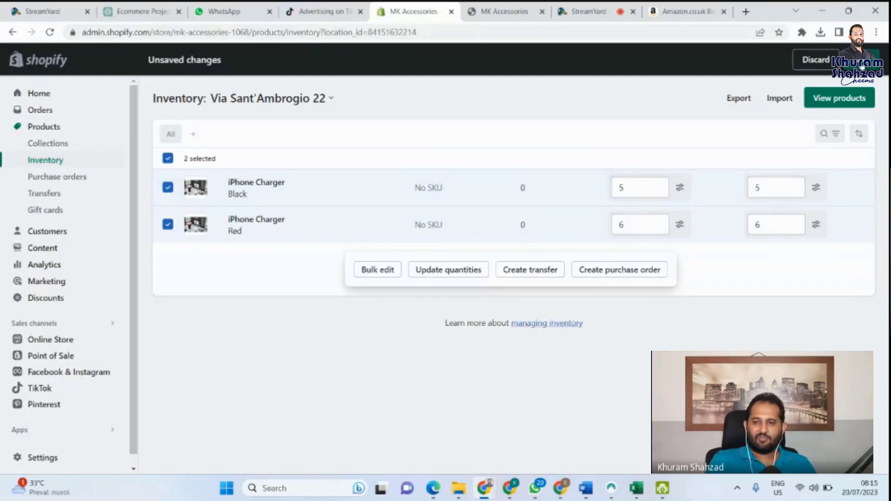
left_click(862, 67)
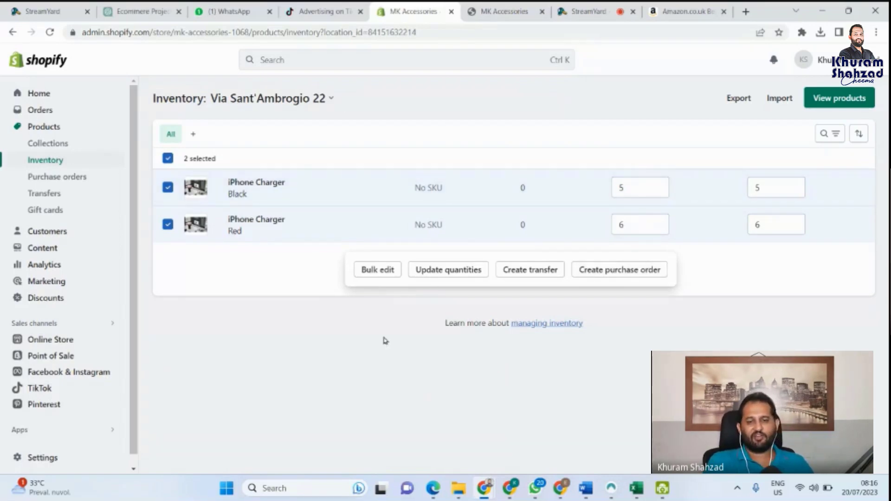
left_click(615, 270)
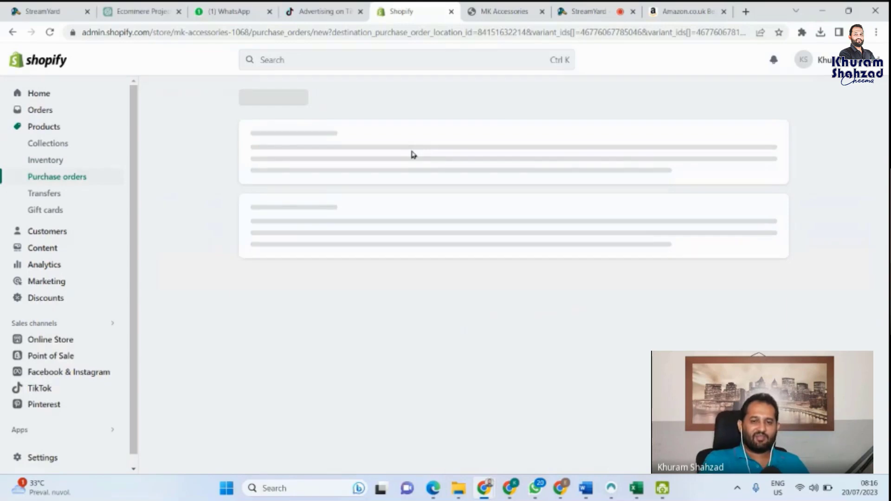
scroll(441, 228, "down", 1)
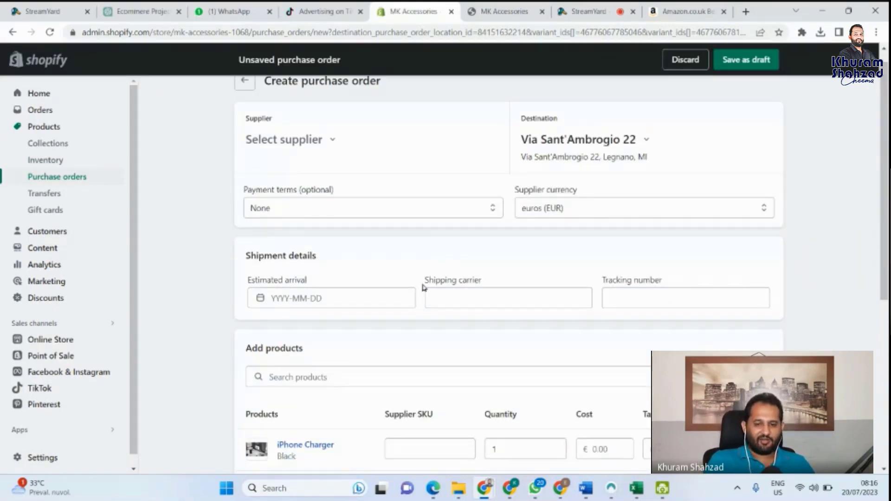
scroll(423, 287, "down", 3)
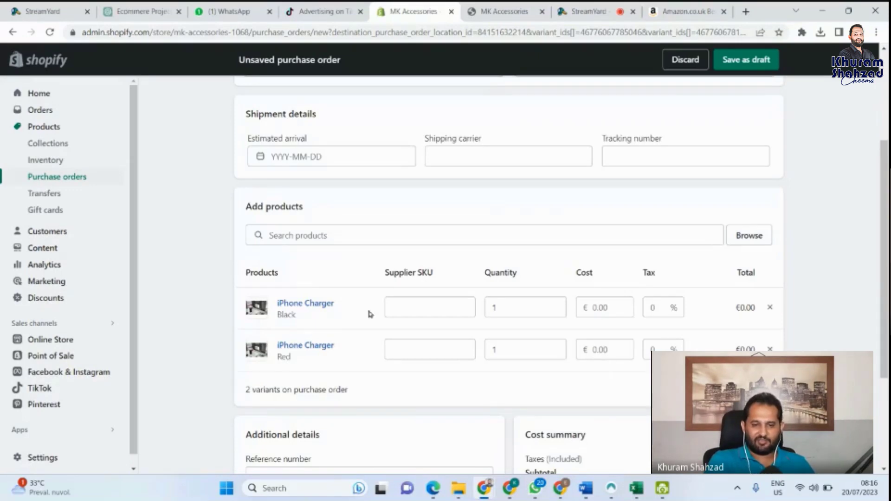
left_click(399, 310)
left_click(414, 343)
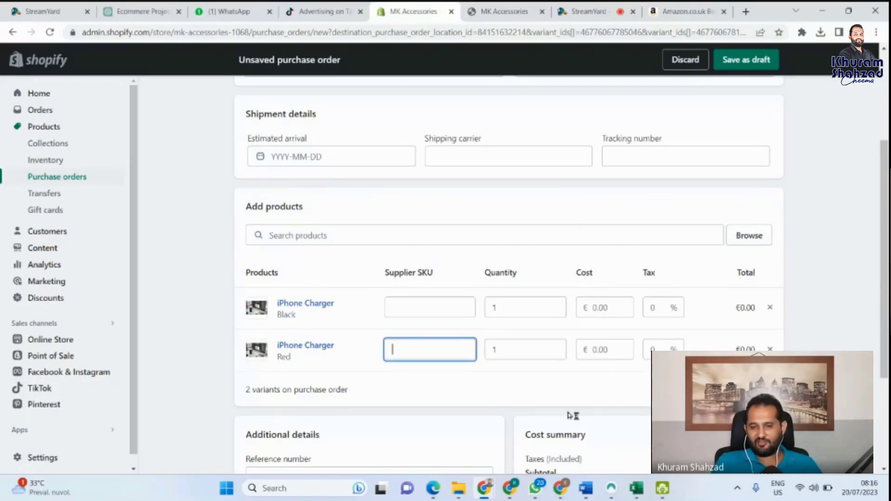
scroll(455, 374, "down", 1)
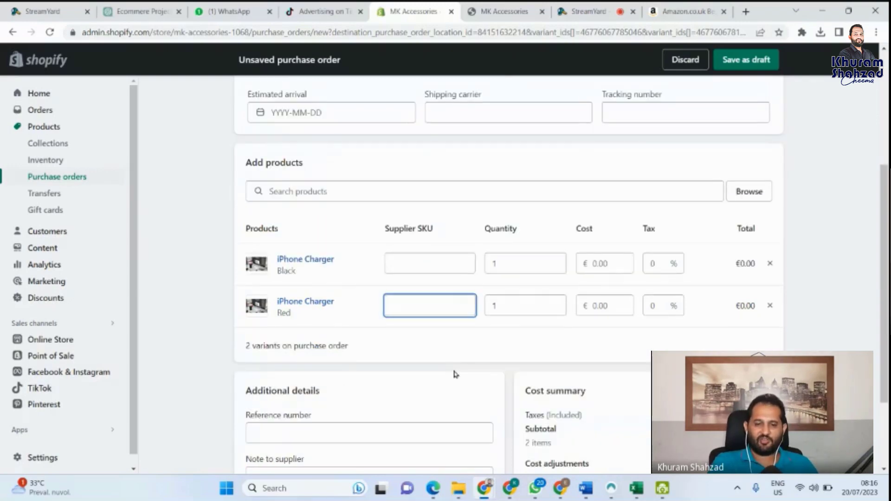
scroll(455, 374, "down", 1)
scroll(455, 374, "down", 1)
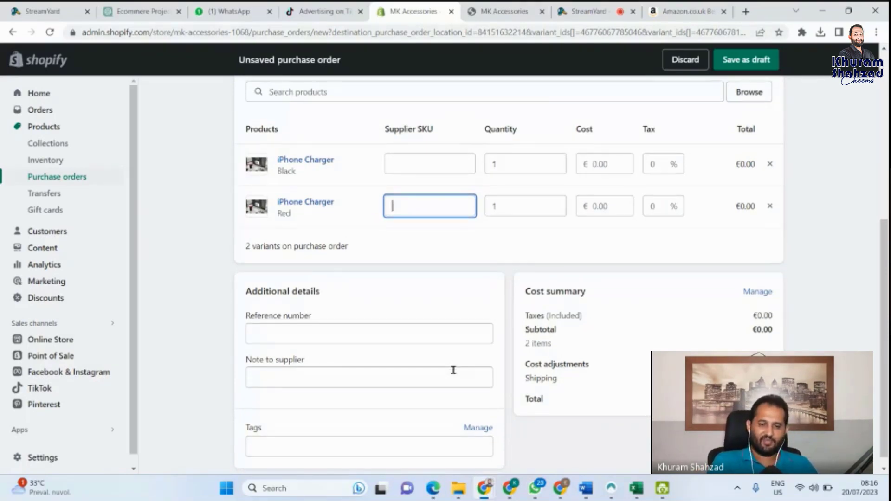
scroll(453, 370, "up", 4)
scroll(454, 369, "up", 2)
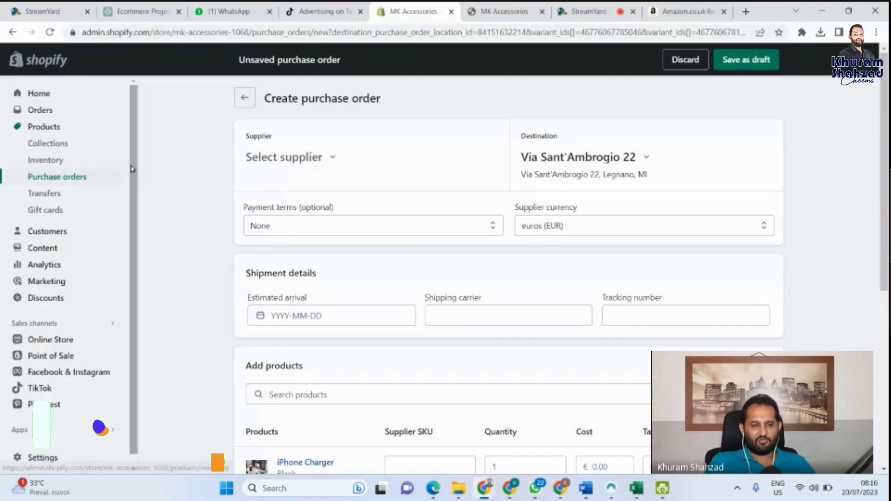
left_click(57, 159)
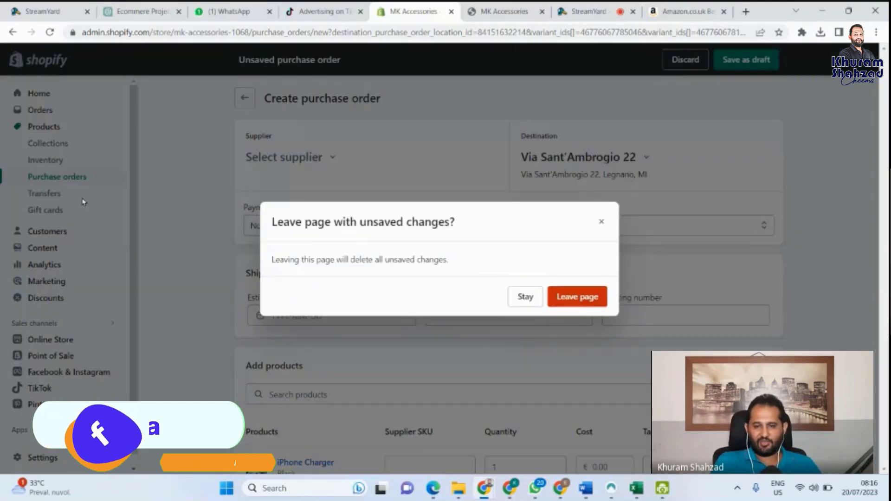
left_click(578, 297)
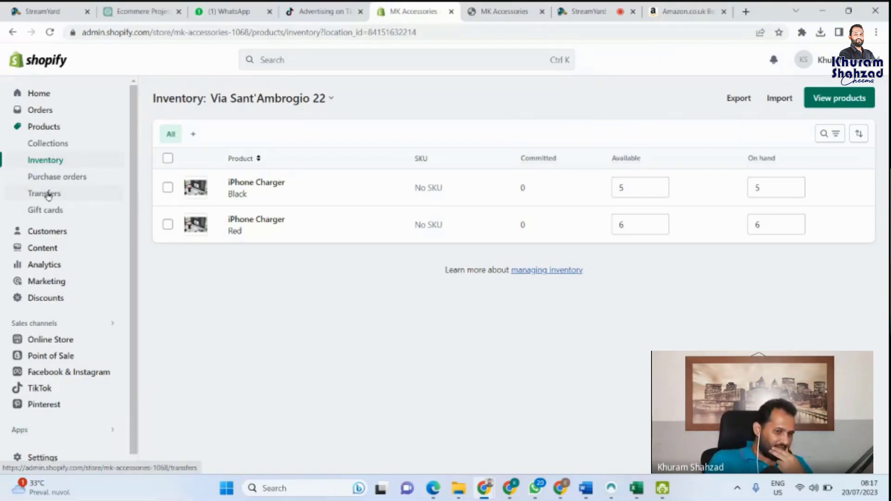
left_click(49, 194)
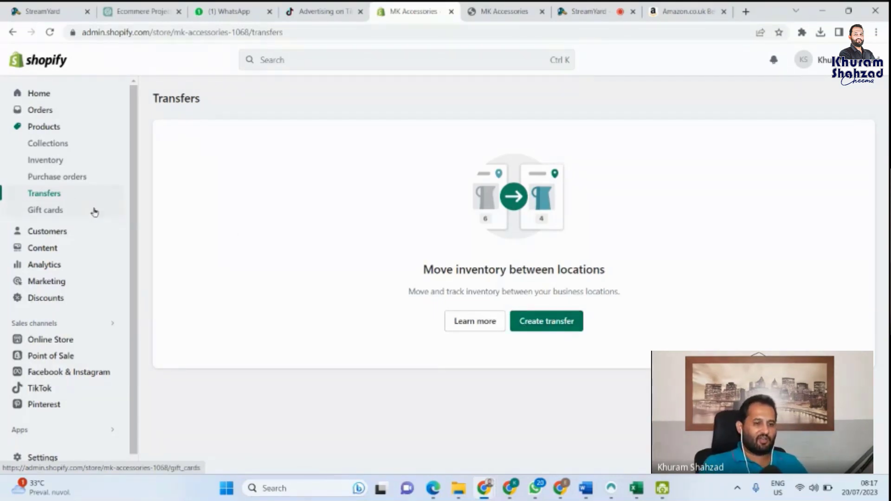
left_click(545, 321)
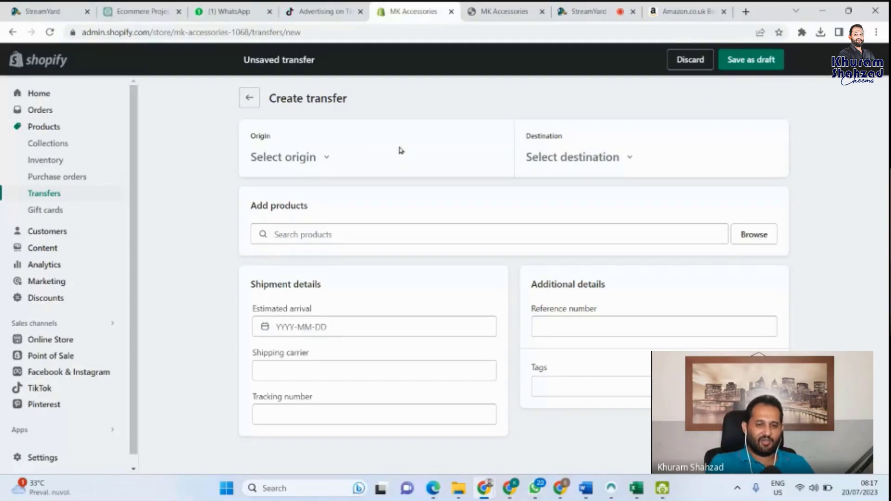
left_click(316, 160)
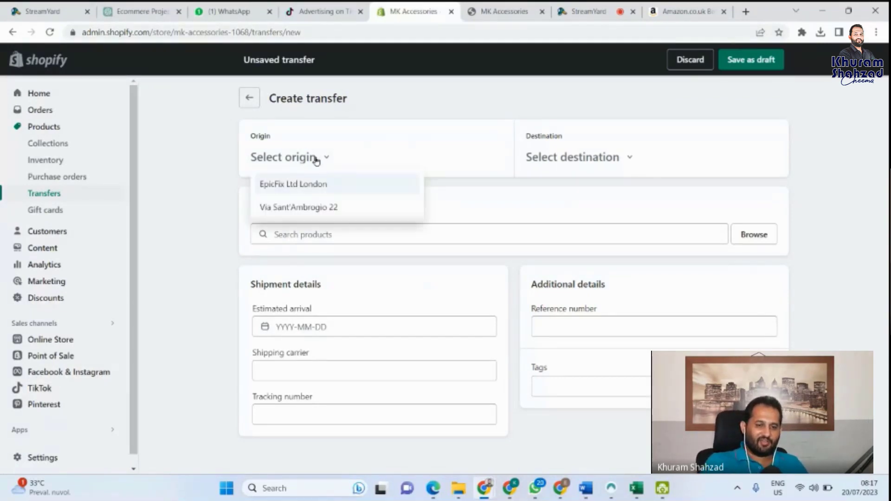
left_click(320, 185)
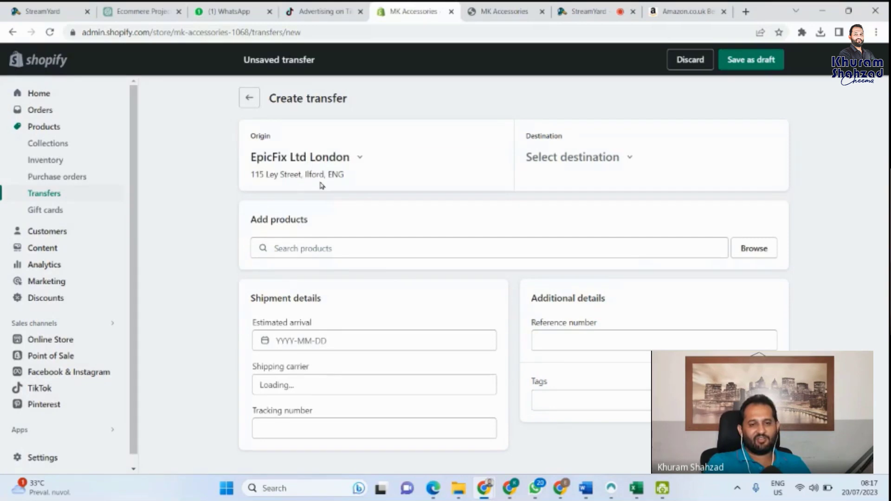
left_click(628, 156)
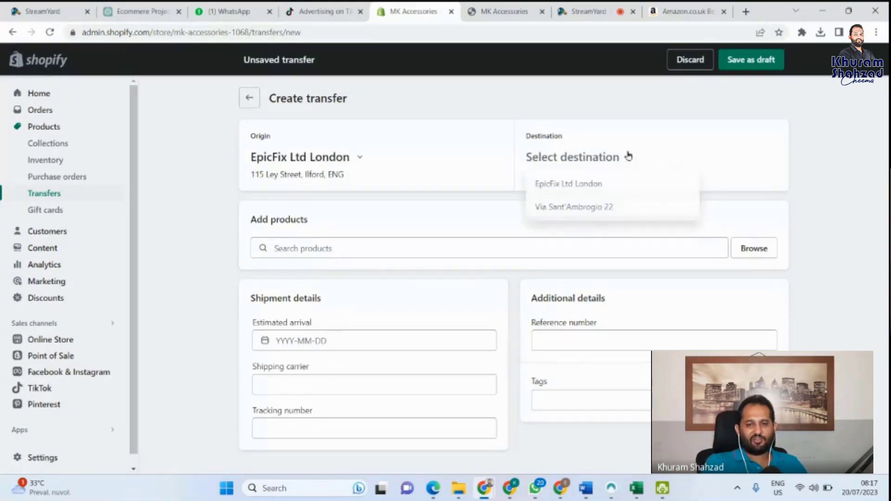
left_click(589, 206)
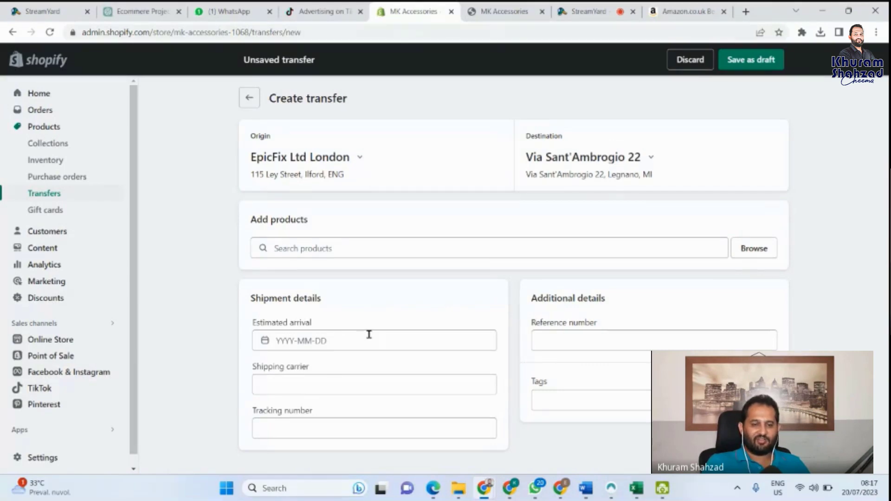
Step: Check the shipping carrier and tracking number fields, then open the product browser for the transfer
left_click(334, 389)
left_click(347, 429)
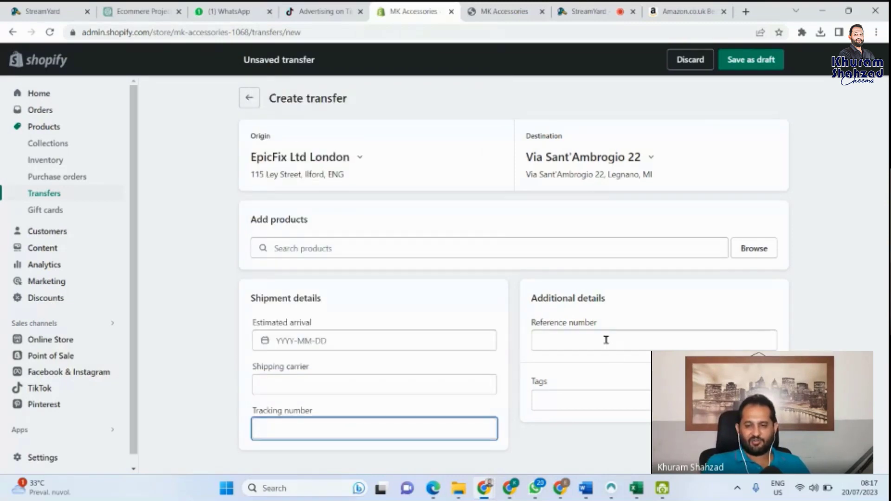
left_click(760, 247)
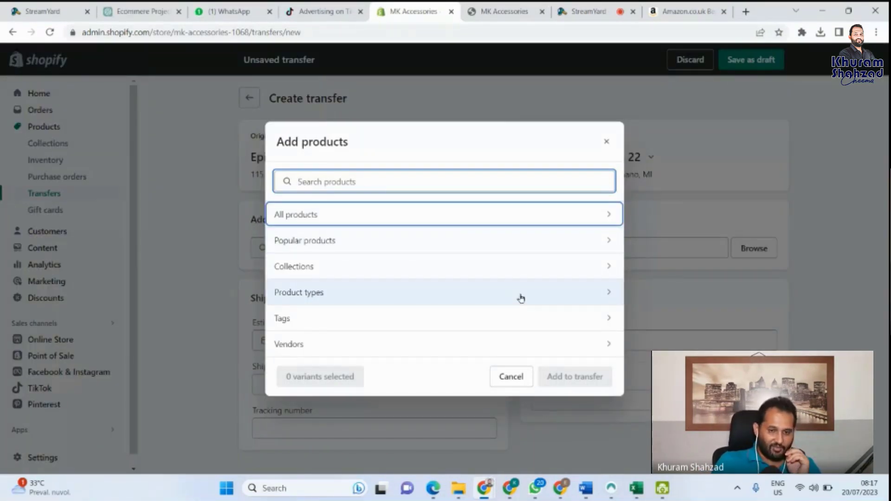
Step: Add the Black and Red iPhone Charger variants to the transfer, one of each
left_click(537, 218)
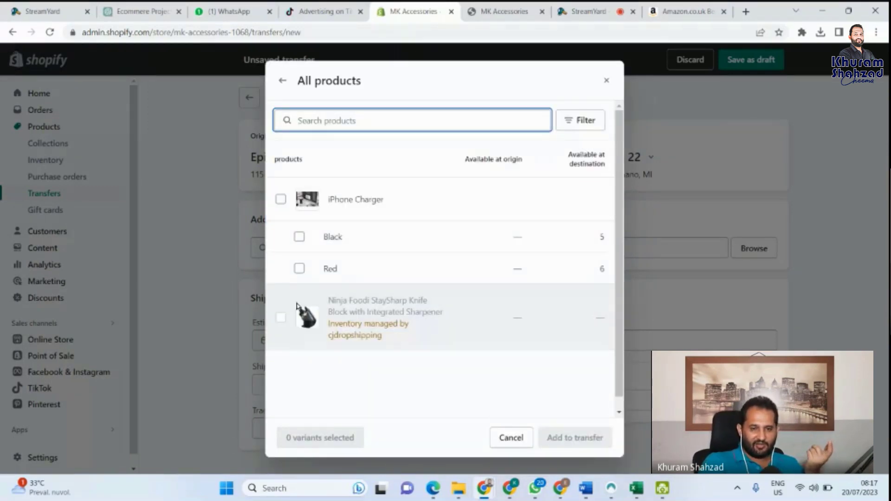
left_click(285, 205)
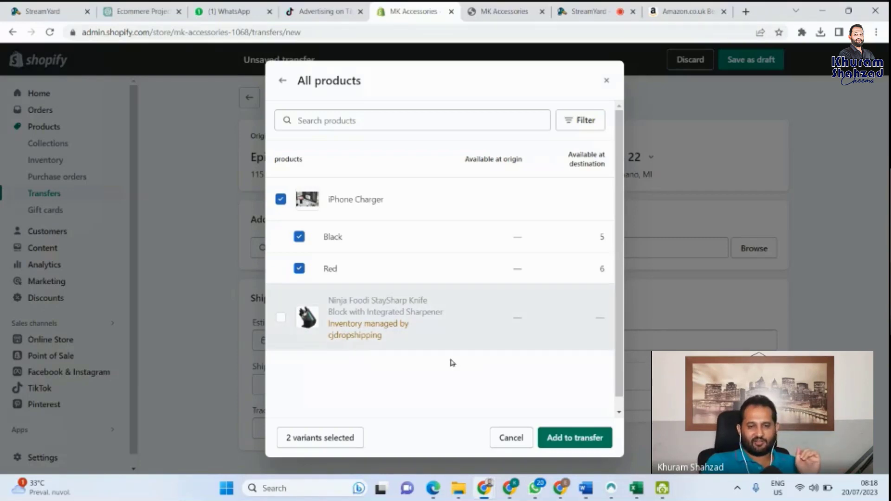
left_click(586, 447)
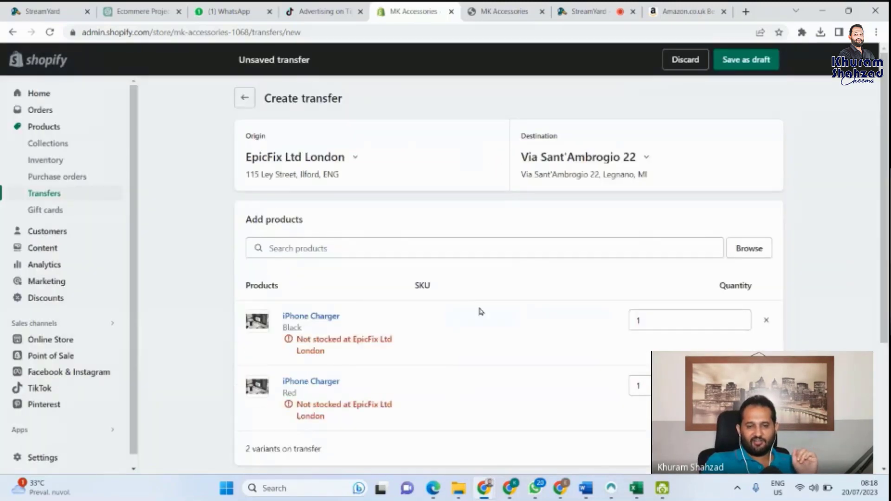
Step: Review the transfer's two iPhone Charger lines, then go to Gift cards, triggering the unsaved-changes warning
scroll(481, 312, "down", 1)
scroll(481, 311, "down", 1)
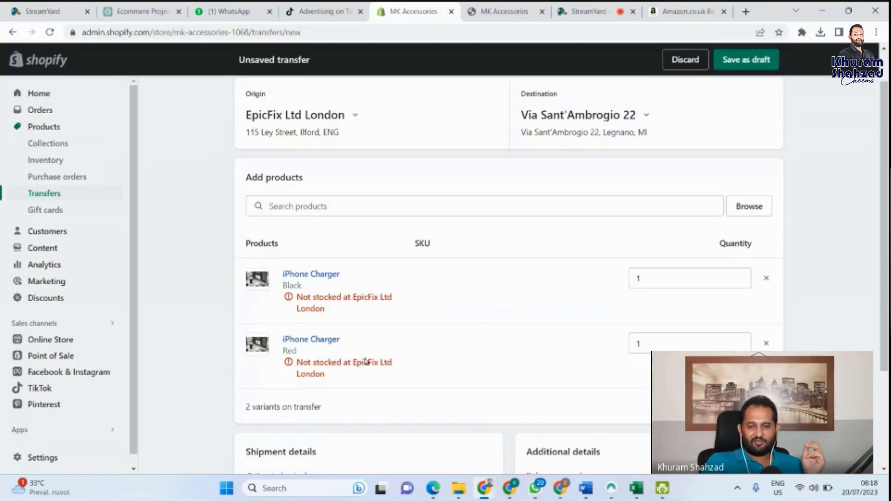
scroll(402, 324, "up", 1)
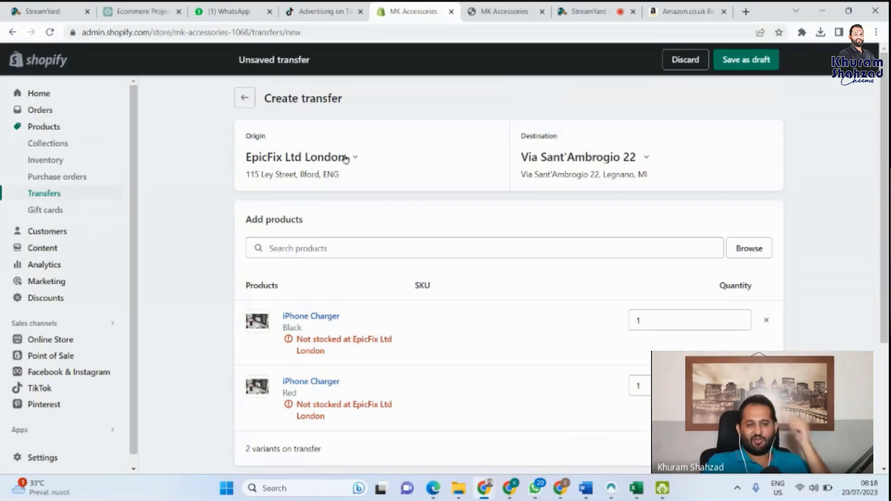
scroll(365, 352, "down", 1)
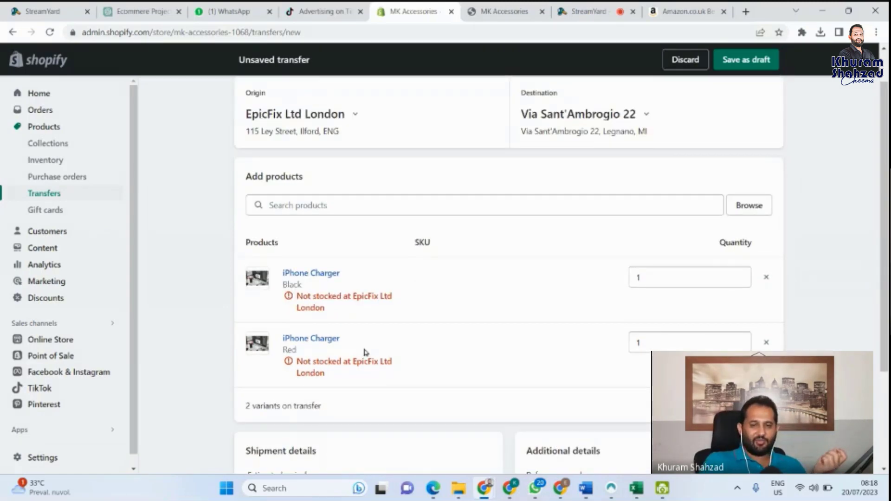
scroll(364, 352, "up", 1)
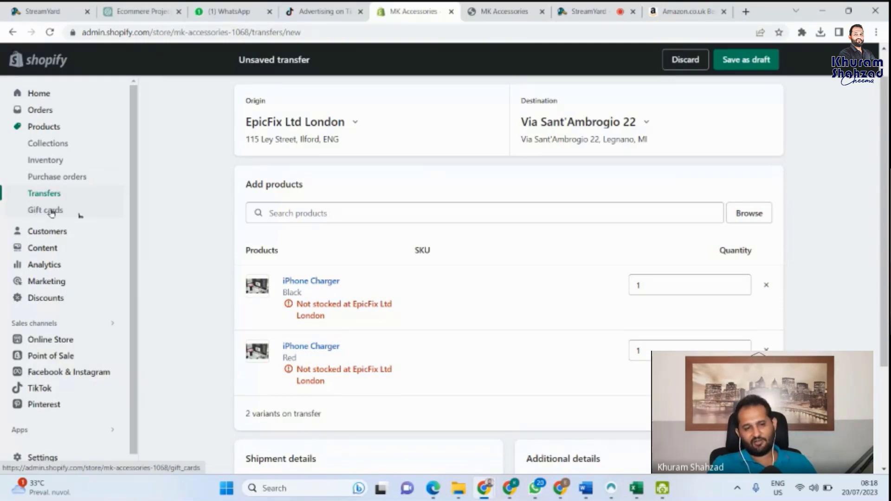
left_click(39, 213)
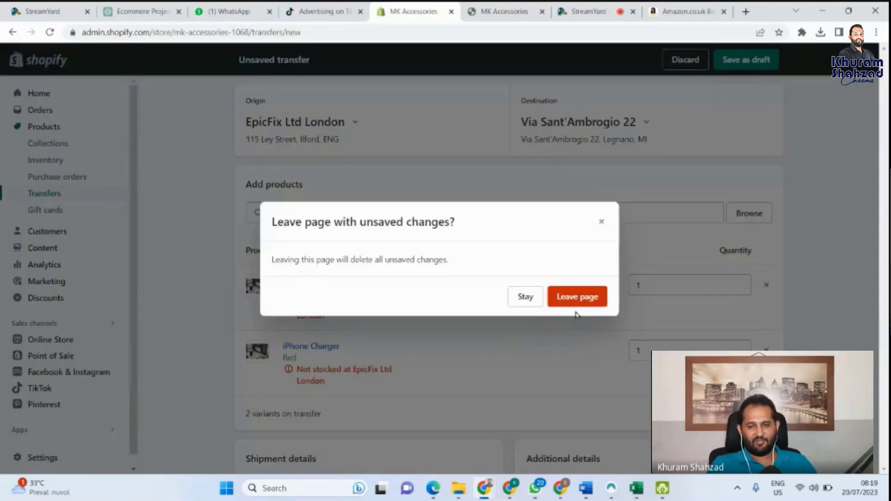
Step: Choose Leave page to discard the unsaved transfer and land on the empty Gift cards page
left_click(576, 301)
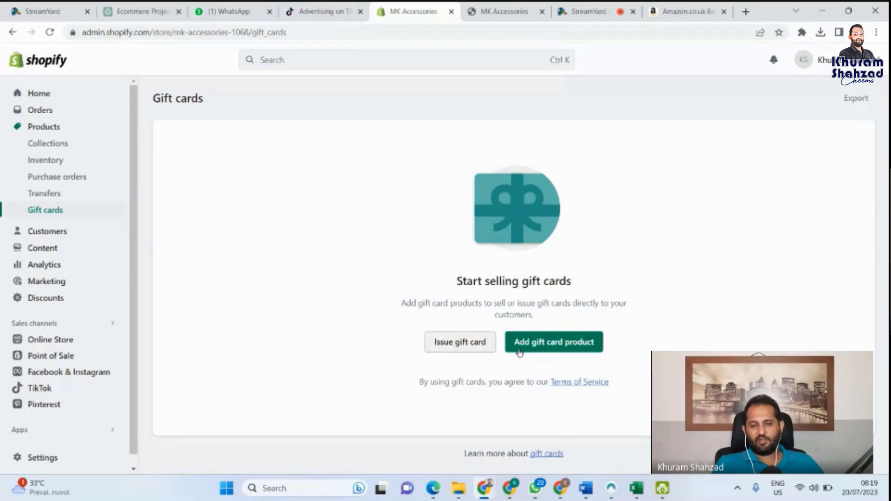
Step: Create a new gift card product and add a €500 denomination after €10, €25, €50 and €100
left_click(560, 346)
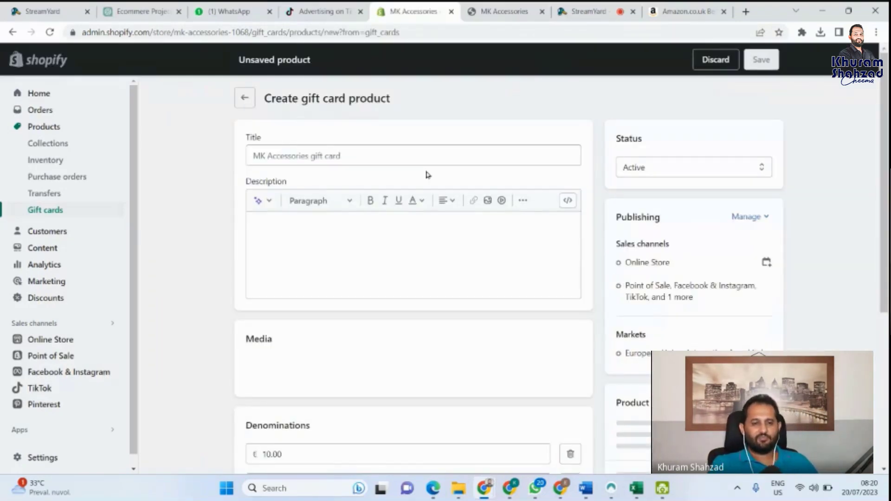
scroll(428, 174, "down", 1)
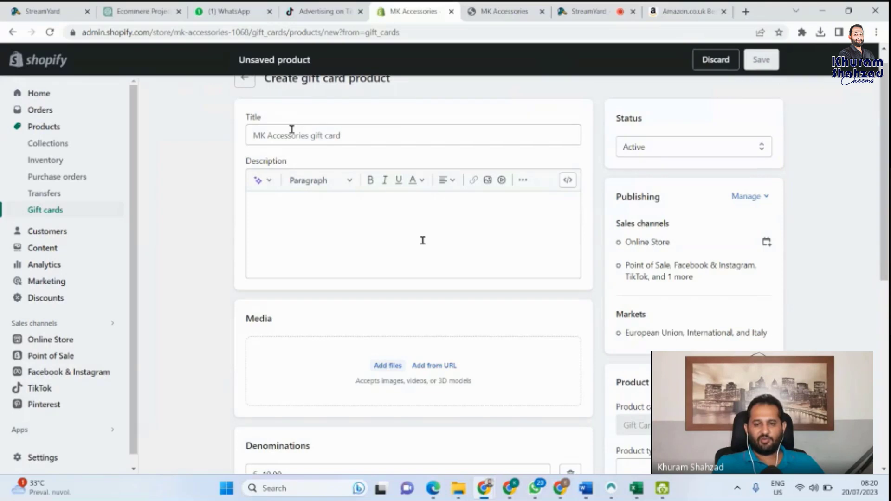
scroll(423, 240, "down", 1)
scroll(423, 240, "down", 3)
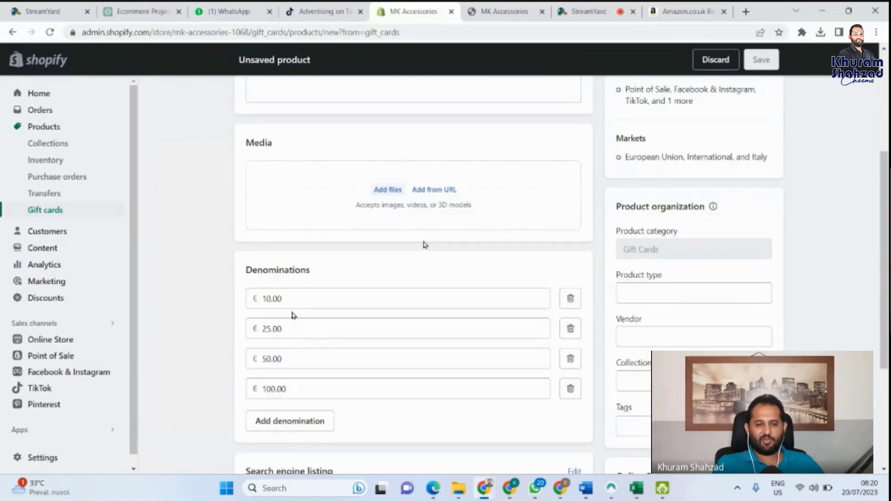
left_click(318, 421)
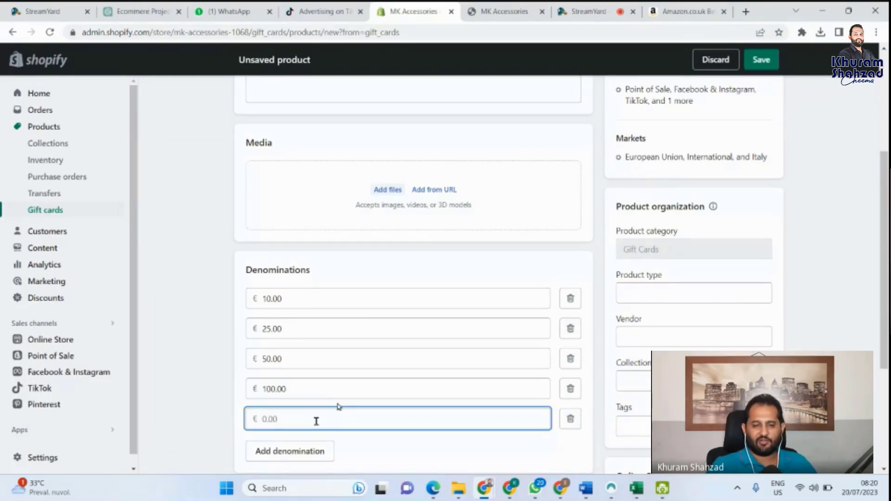
type("500")
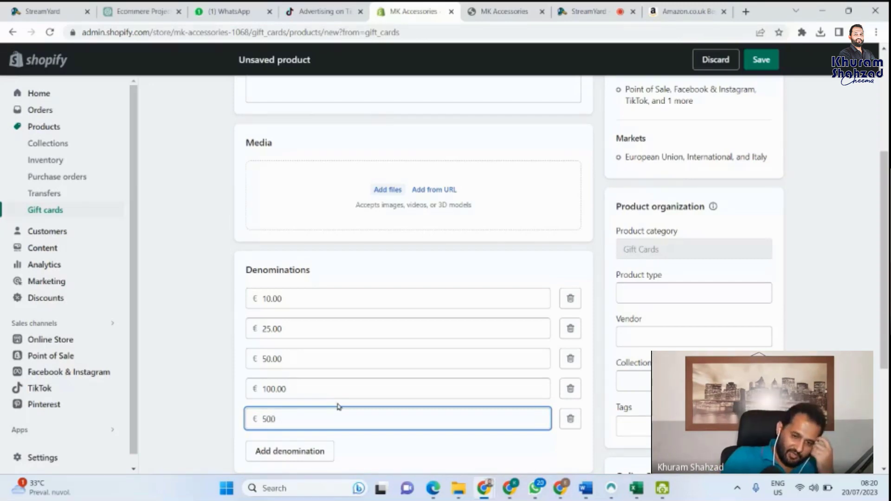
scroll(339, 407, "down", 1)
scroll(339, 407, "up", 1)
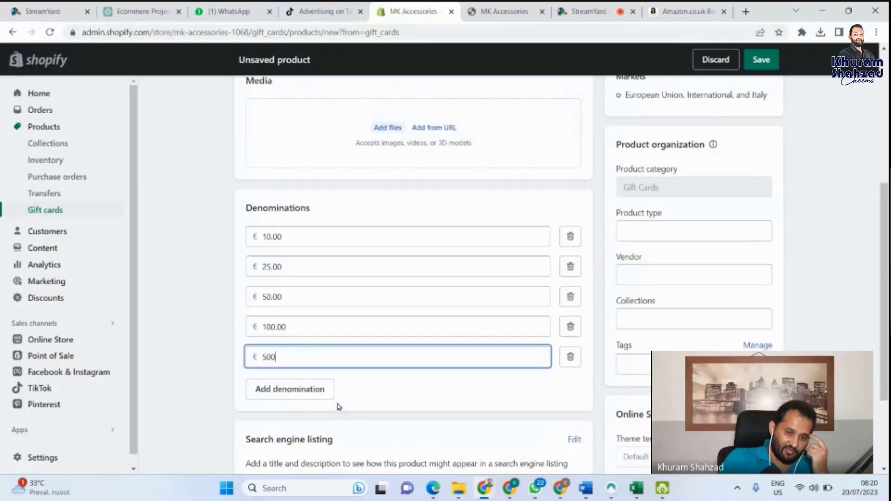
scroll(339, 407, "up", 1)
scroll(339, 407, "up", 1)
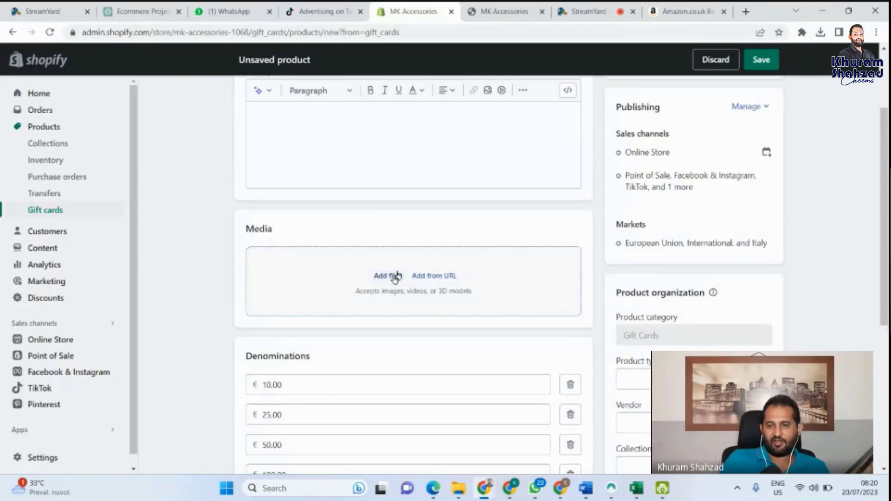
scroll(395, 278, "up", 3)
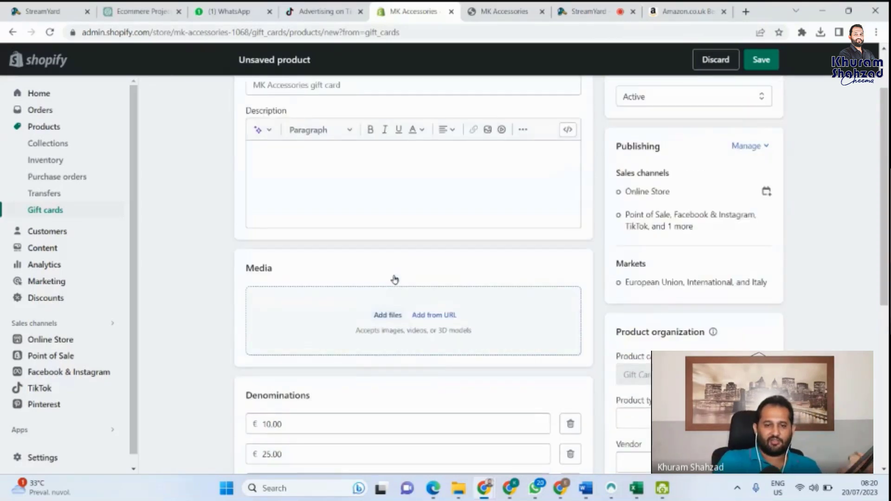
scroll(395, 279, "up", 1)
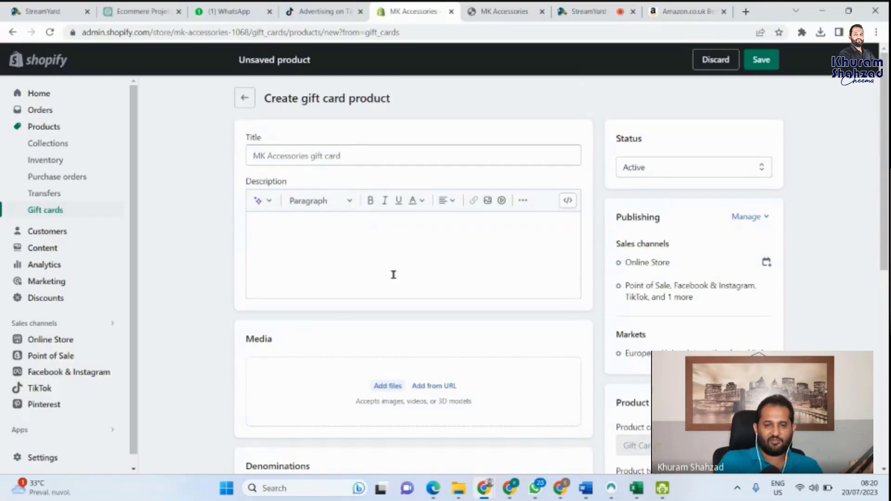
Step: Upload the White Vlog Minimalist YouTube Thumbnail image from Downloads as the product's media
left_click(398, 386)
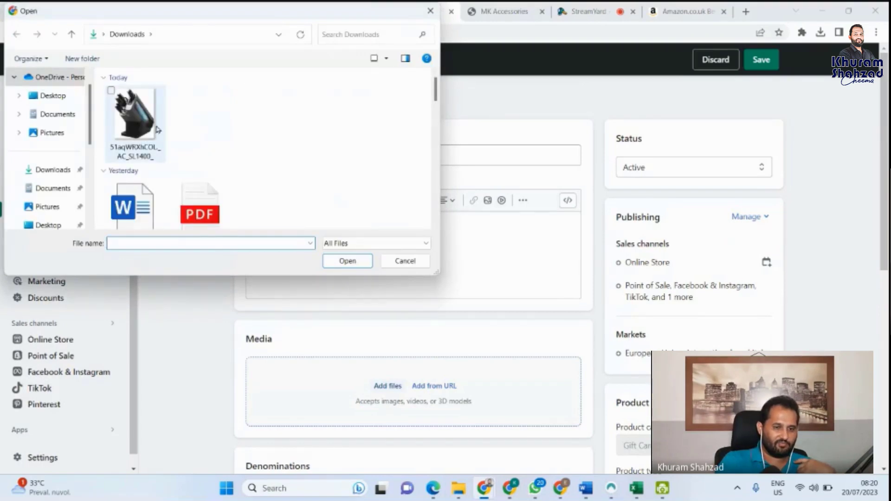
scroll(157, 130, "down", 3)
scroll(157, 129, "down", 2)
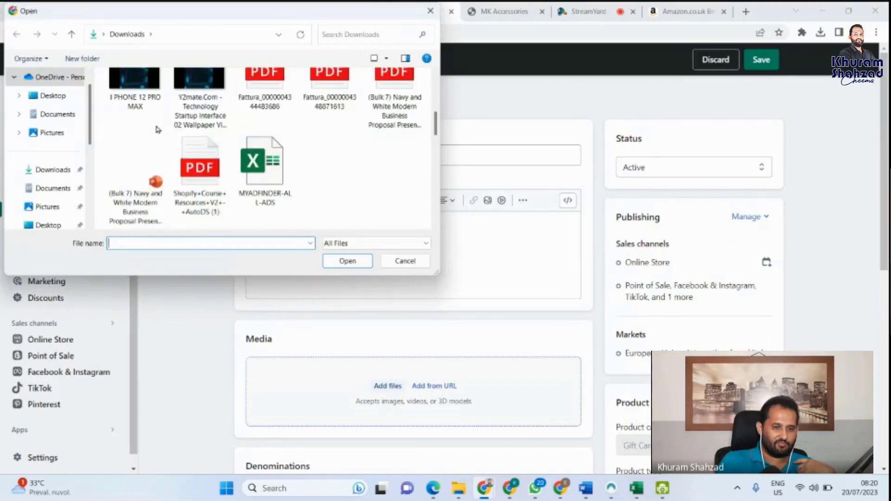
scroll(158, 130, "down", 1)
scroll(156, 129, "down", 3)
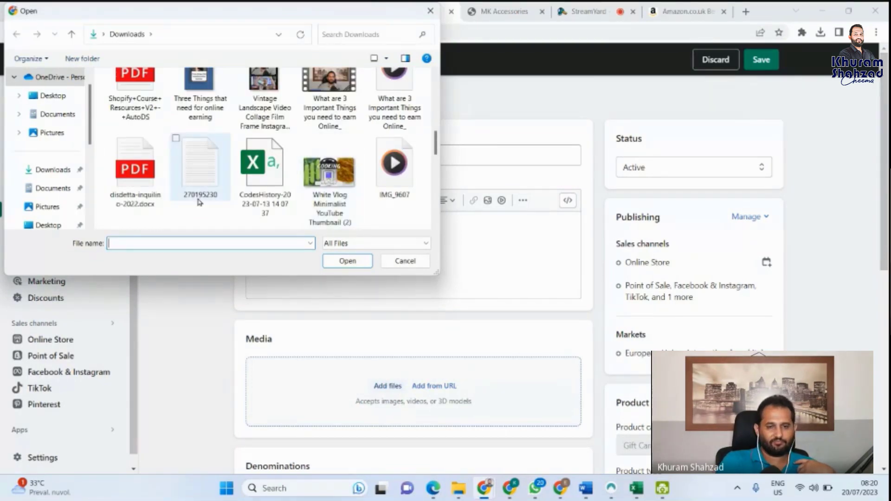
scroll(199, 202, "down", 1)
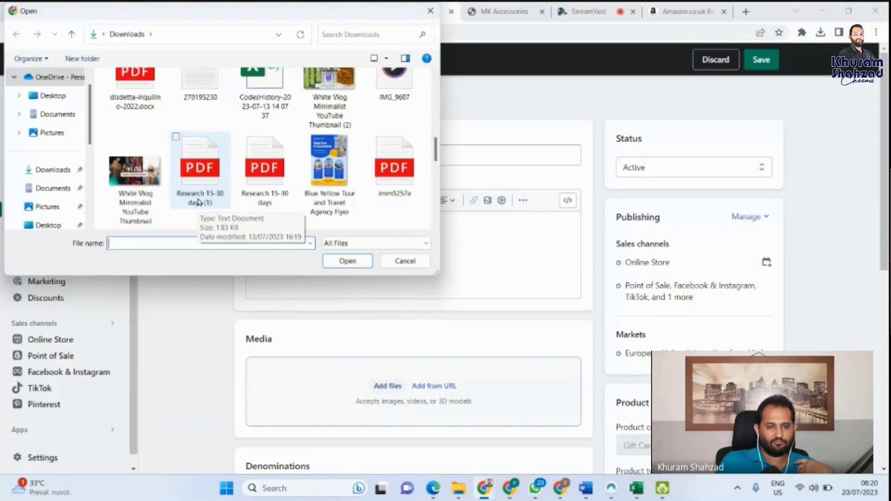
left_click(147, 166)
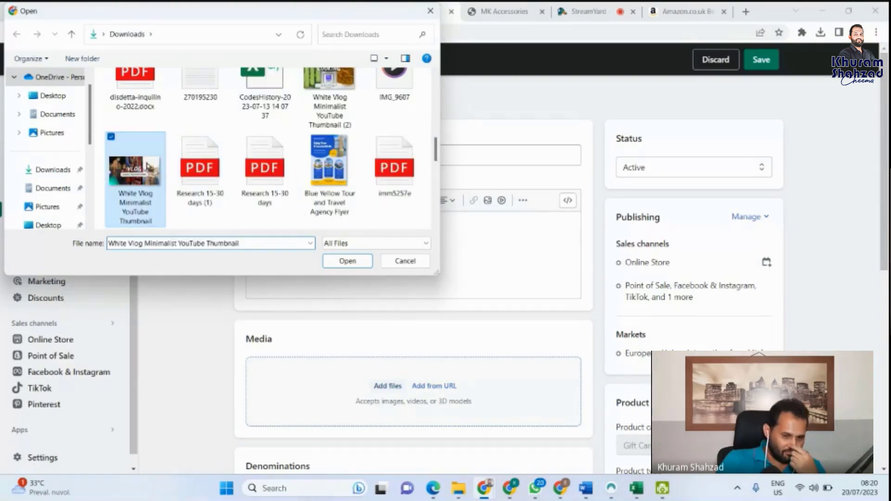
left_click(349, 264)
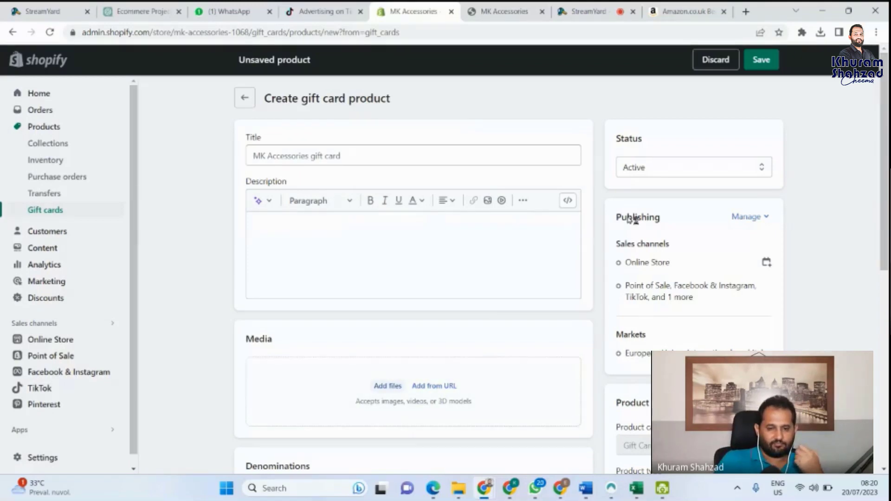
scroll(410, 248, "down", 2)
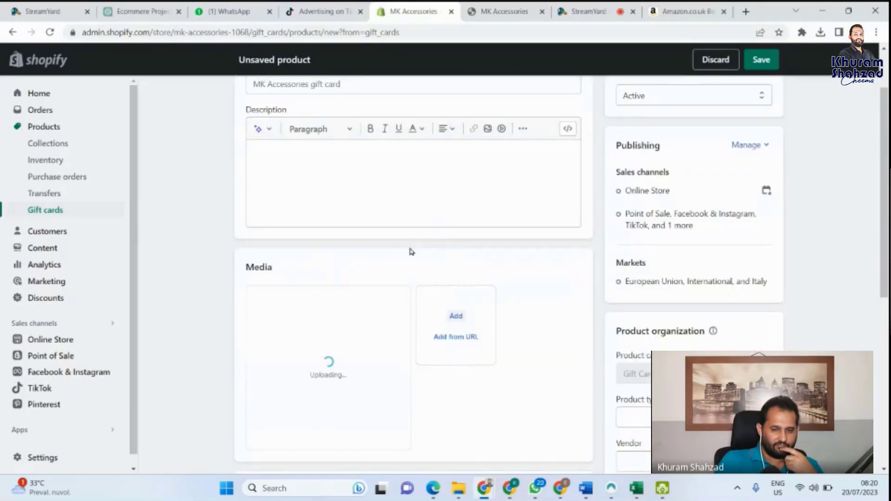
scroll(409, 252, "down", 6)
scroll(409, 252, "up", 8)
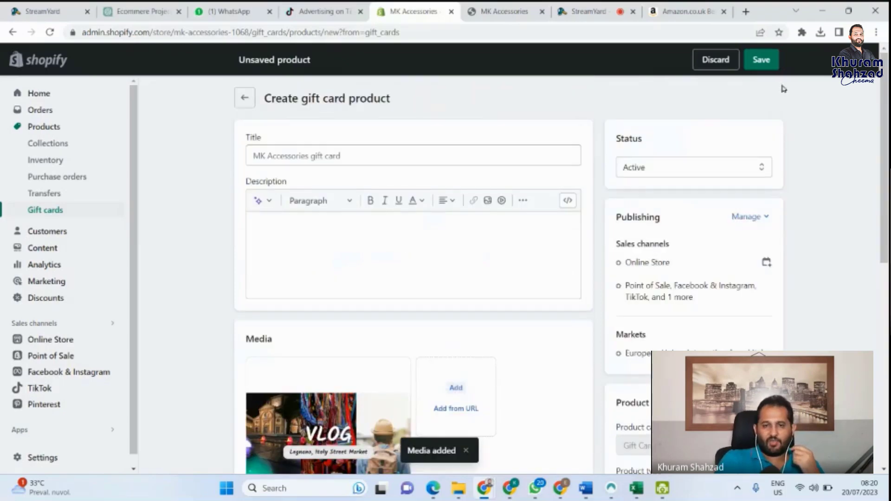
Step: Enter 'MK Gift Card' as the product title, correcting the capitalisation, and save the product
left_click(489, 147)
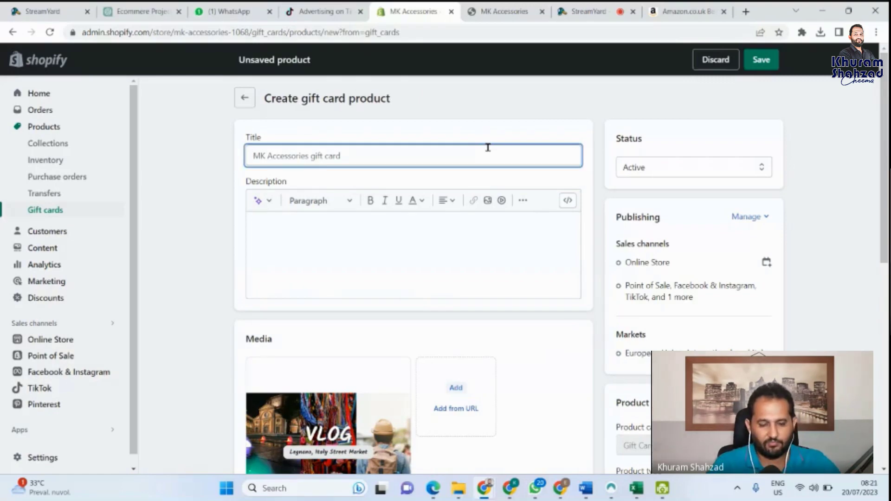
type("m")
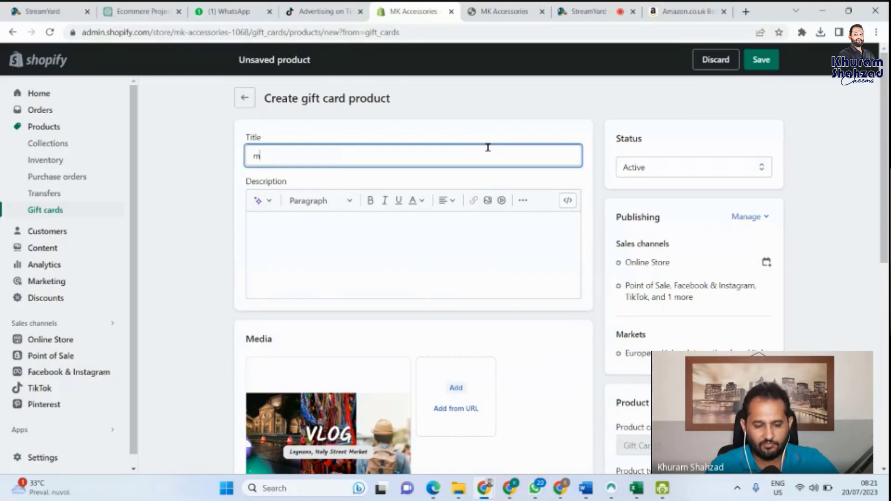
key("BackSpace")
type("MK g")
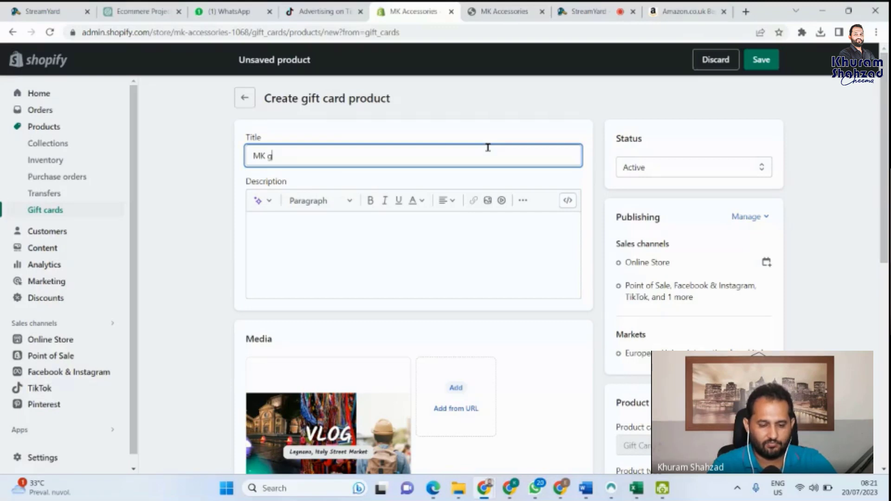
type("IFT cARD")
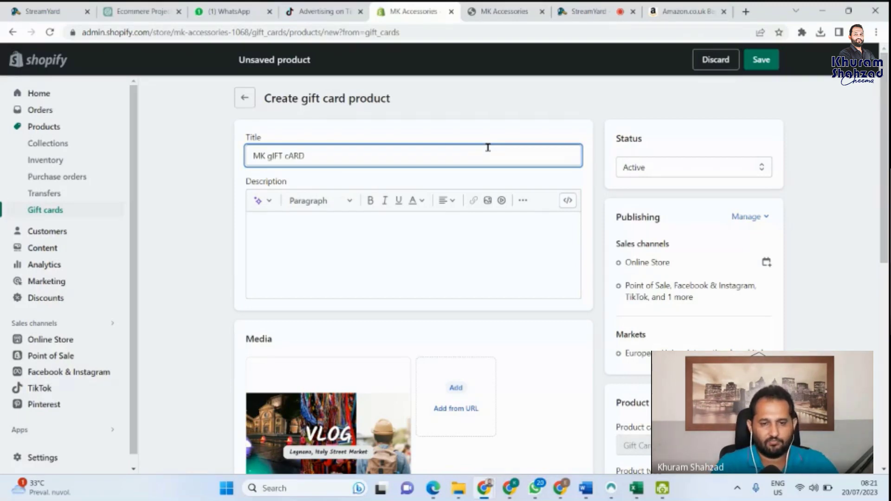
key("BackSpace")
key("BackSpace")
key("BackSpace")
key("BackSpace")
key("BackSpace")
key("BackSpace")
key("BackSpace")
key("BackSpace")
key("BackSpace")
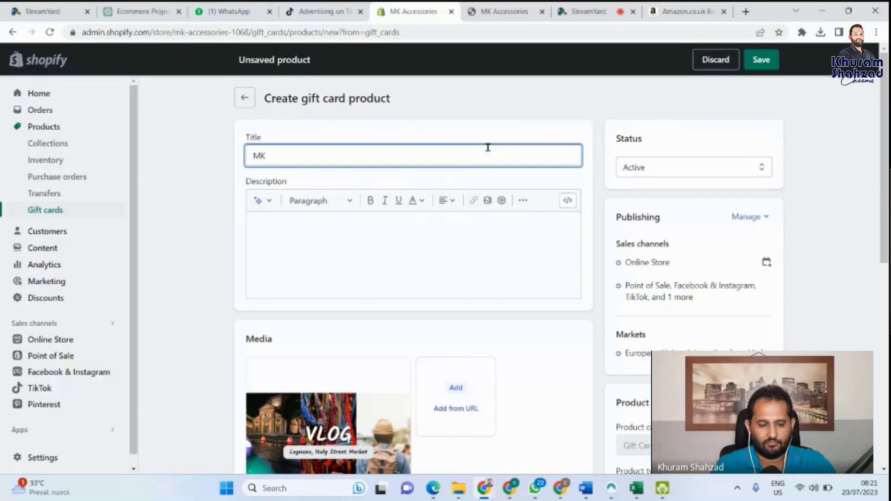
type("Gift C")
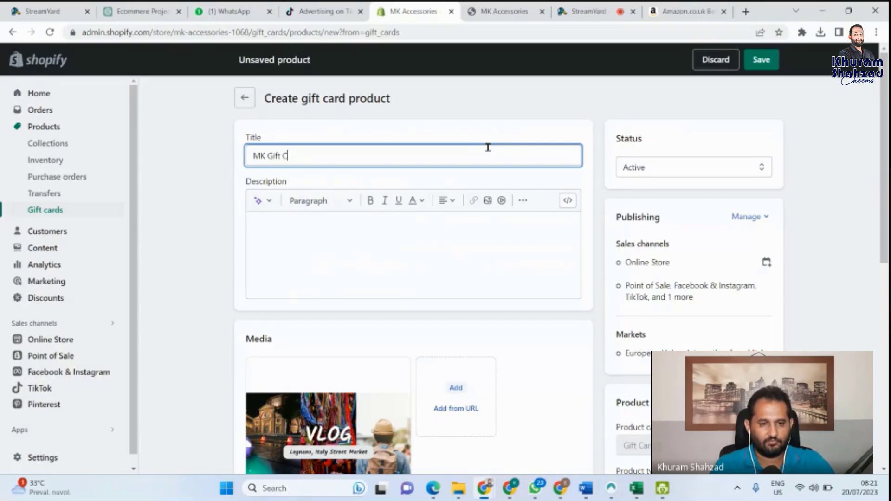
type("ard")
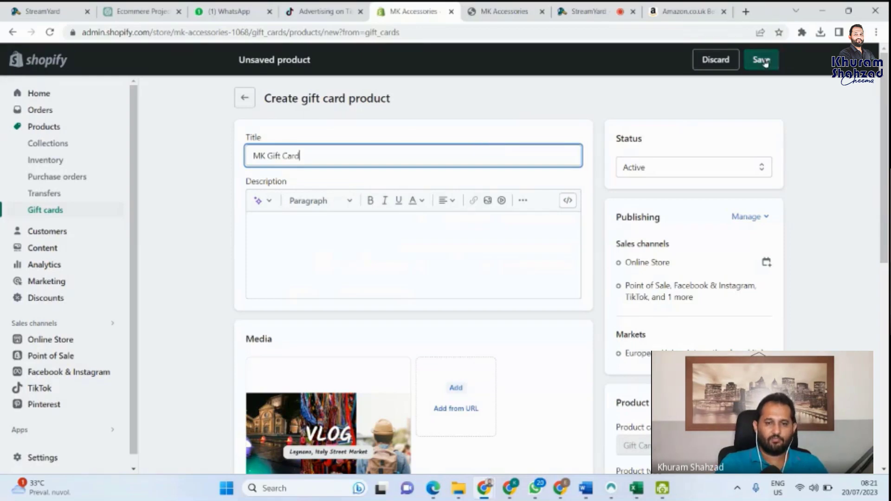
left_click(765, 63)
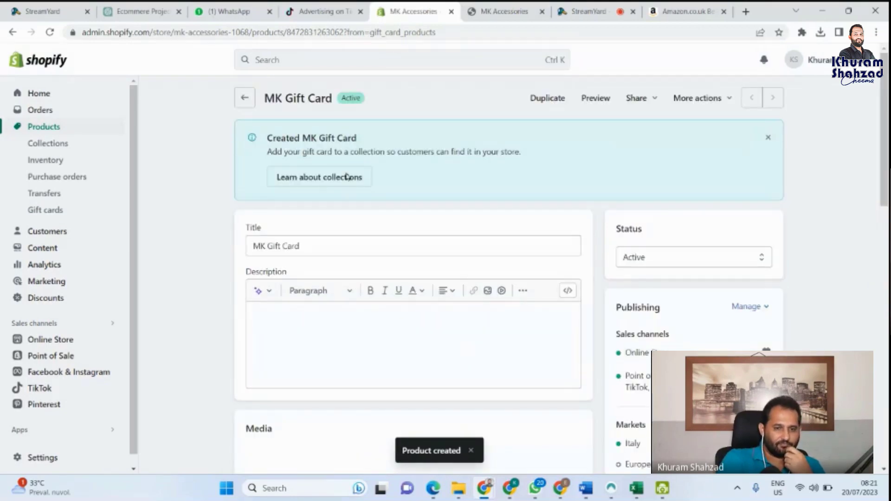
Step: Scroll through the saved MK Gift Card to check its five variants, €10.00 to €500.00
scroll(402, 199, "down", 1)
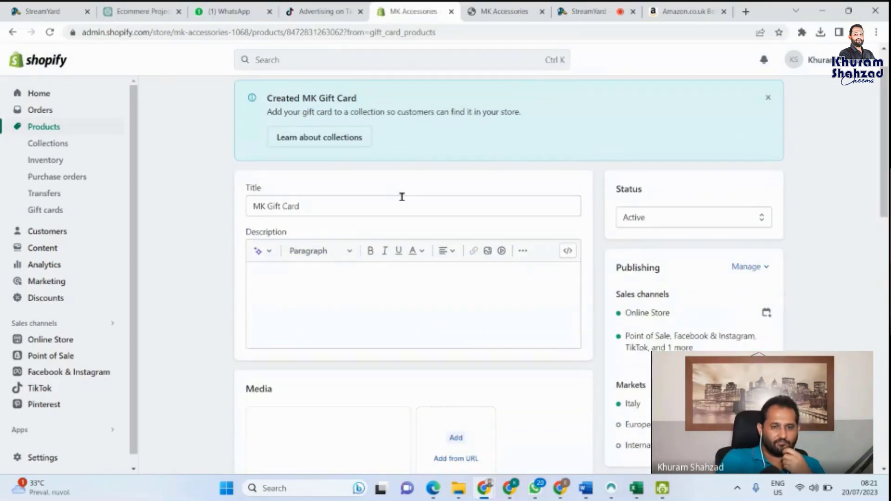
scroll(402, 197, "down", 10)
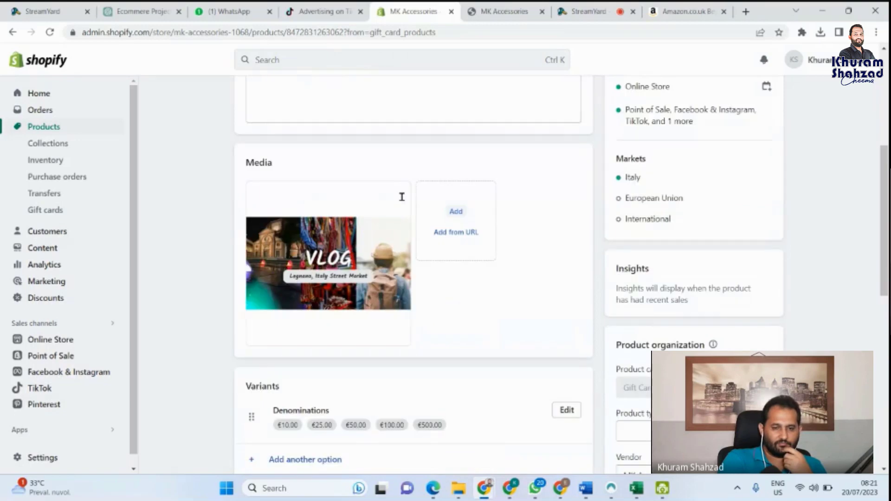
scroll(403, 201, "up", 1)
scroll(403, 200, "down", 1)
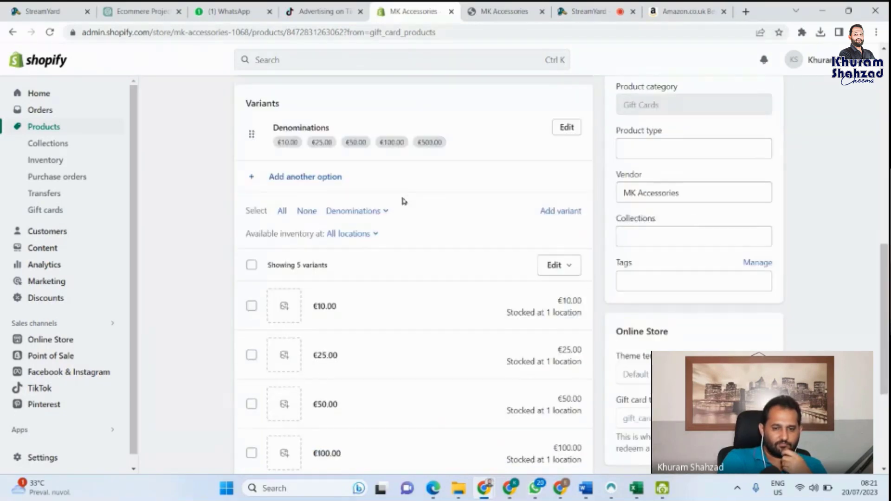
scroll(403, 199, "down", 2)
scroll(402, 199, "down", 1)
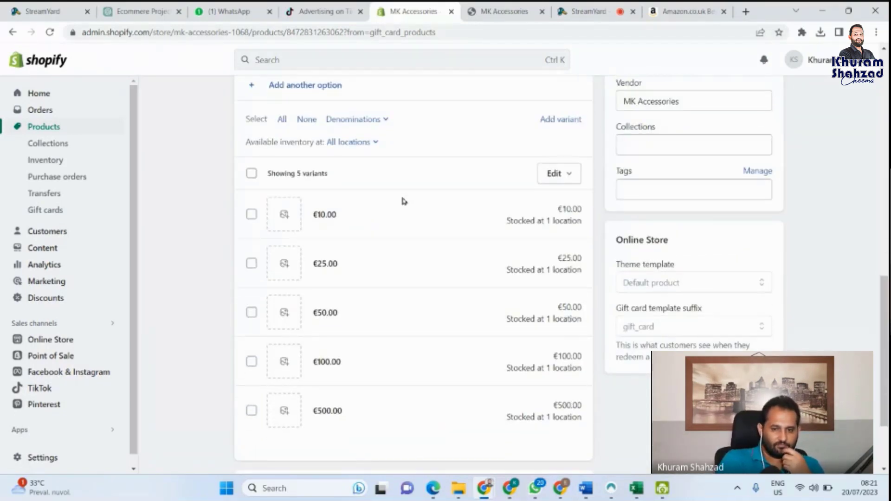
scroll(402, 199, "down", 1)
scroll(402, 201, "down", 1)
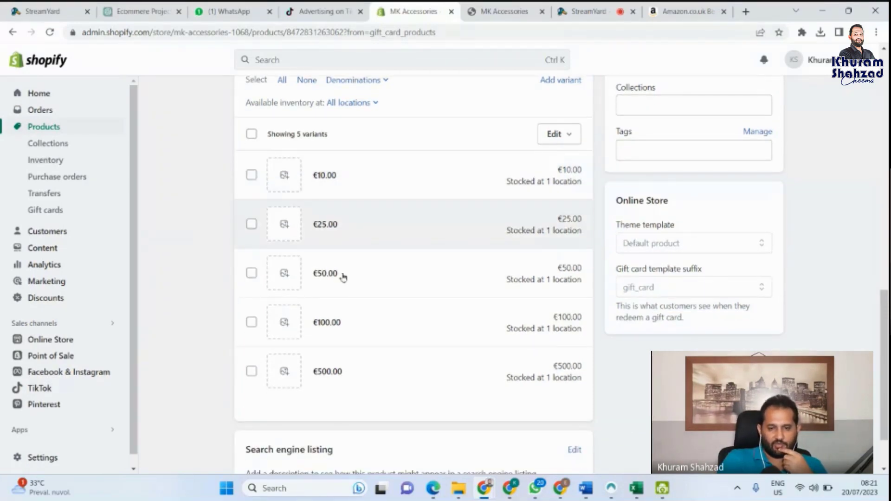
scroll(418, 395, "up", 1)
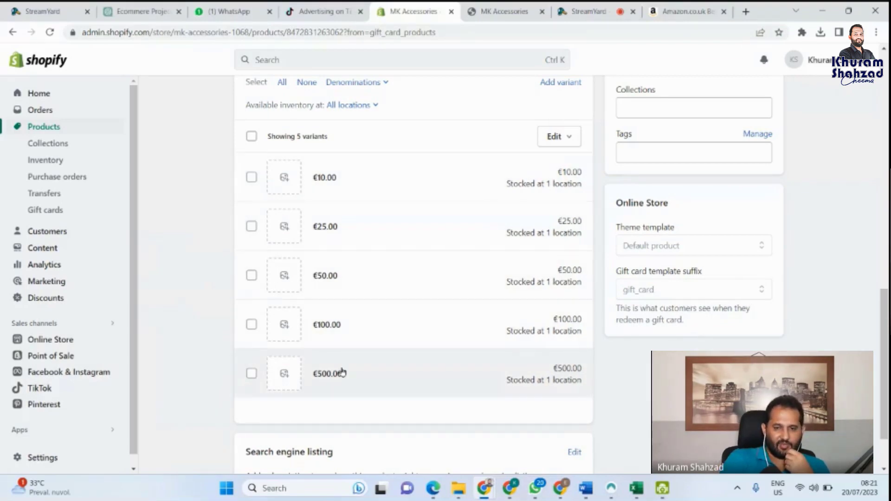
scroll(396, 323, "up", 5)
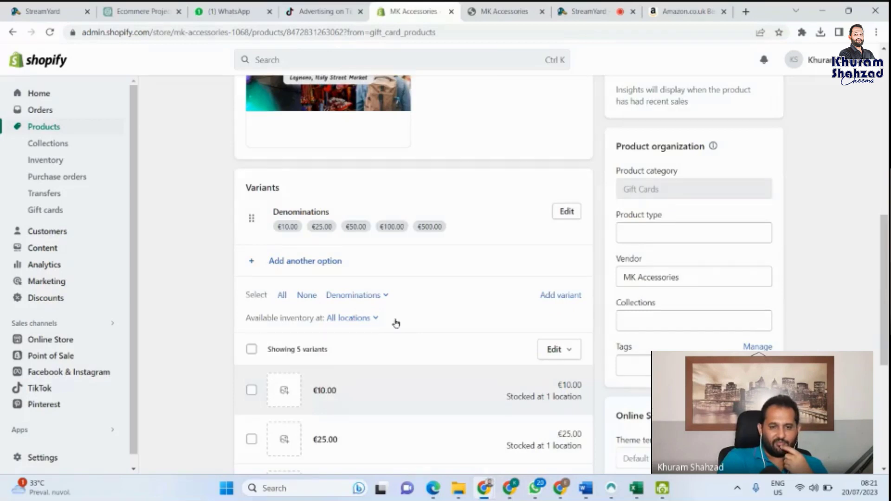
scroll(396, 323, "up", 5)
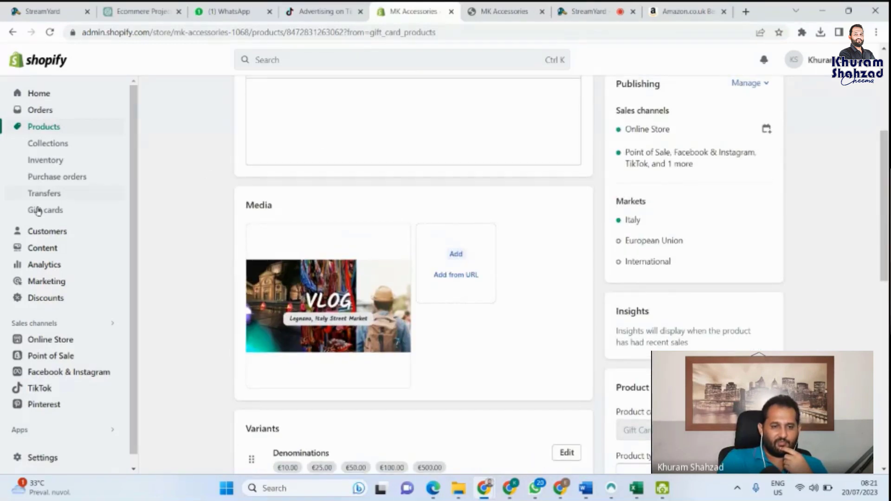
scroll(276, 180, "up", 5)
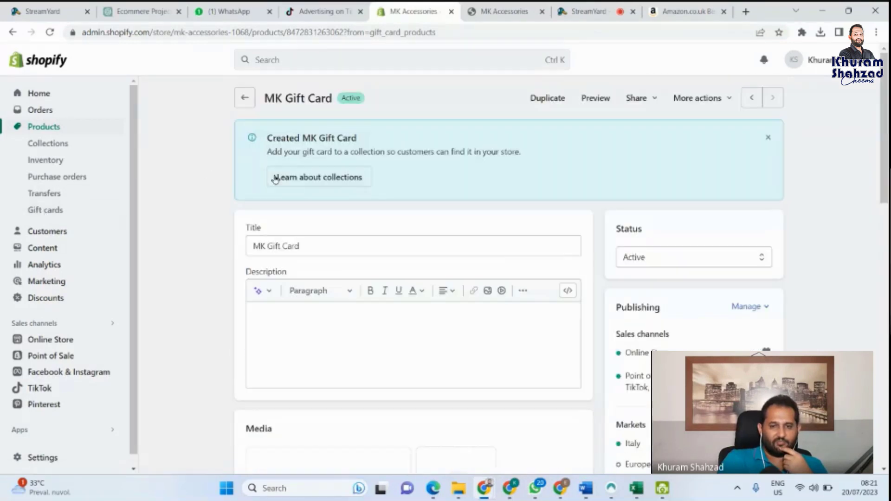
Step: Preview the MK Gift Card in the storefront and add the €50.00 denomination to the cart
left_click(591, 106)
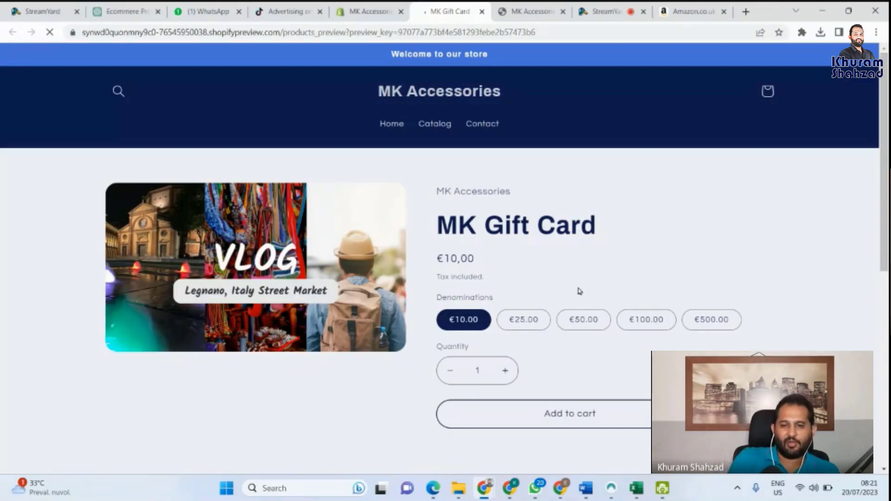
left_click(507, 327)
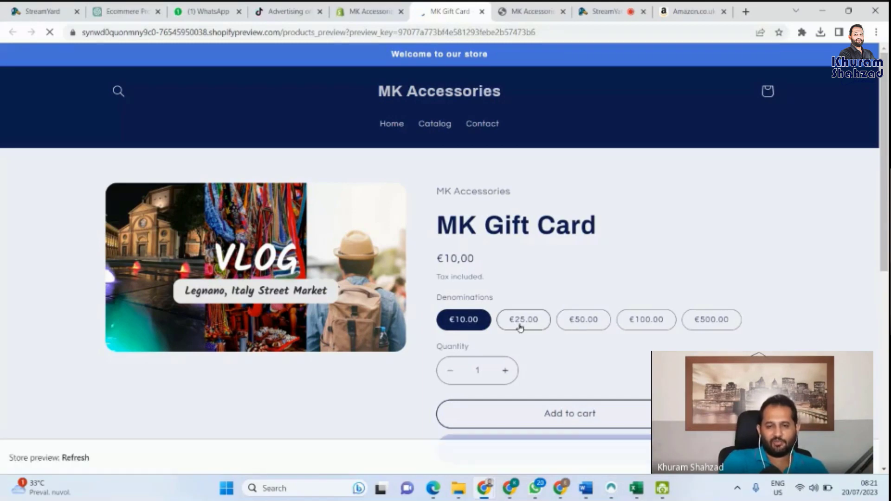
left_click(597, 324)
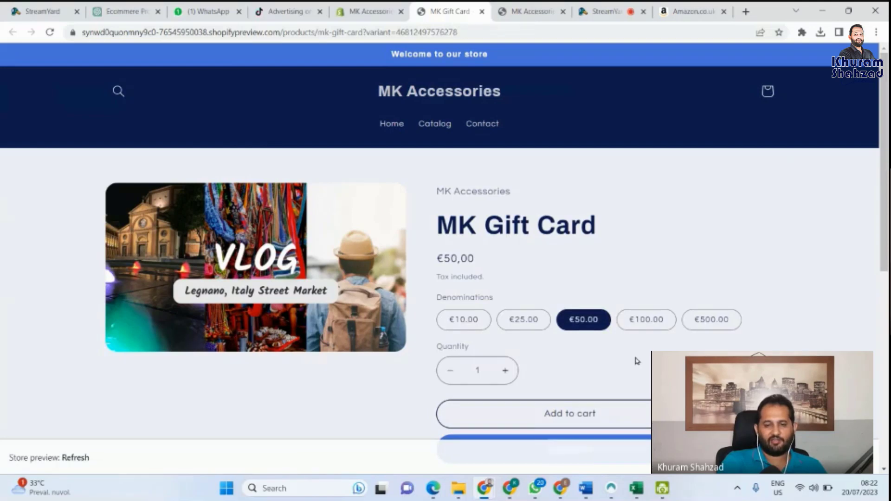
scroll(580, 351, "down", 1)
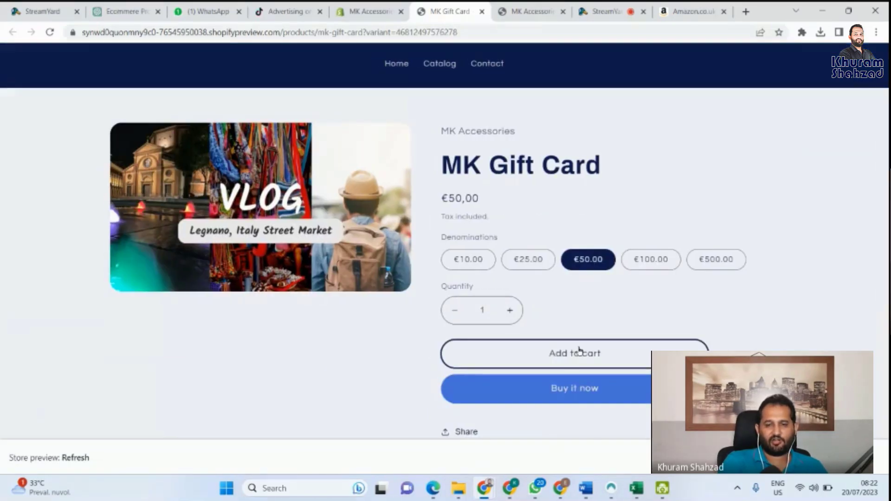
left_click(580, 353)
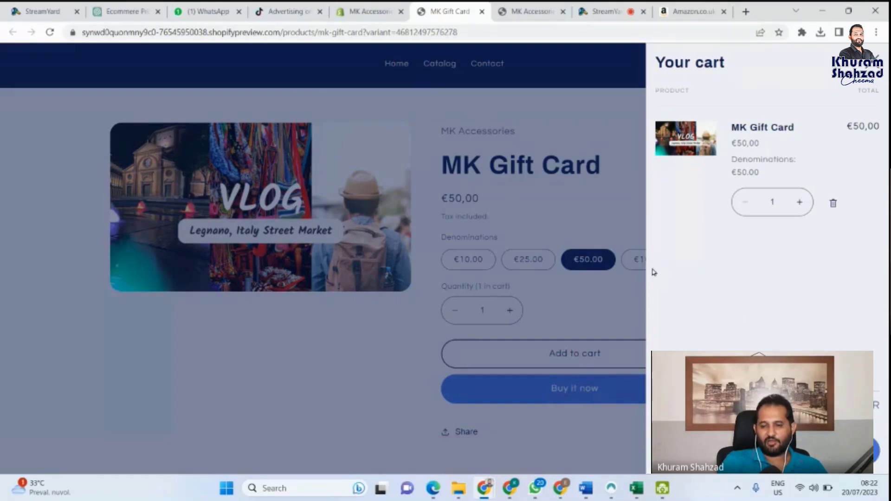
Step: Attempt checkout, then go back to the product page and return to the admin
key("F5")
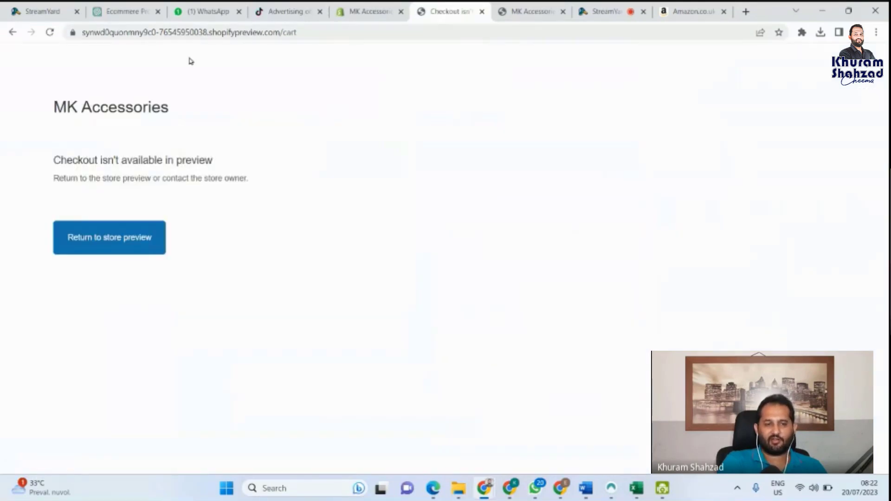
left_click(15, 31)
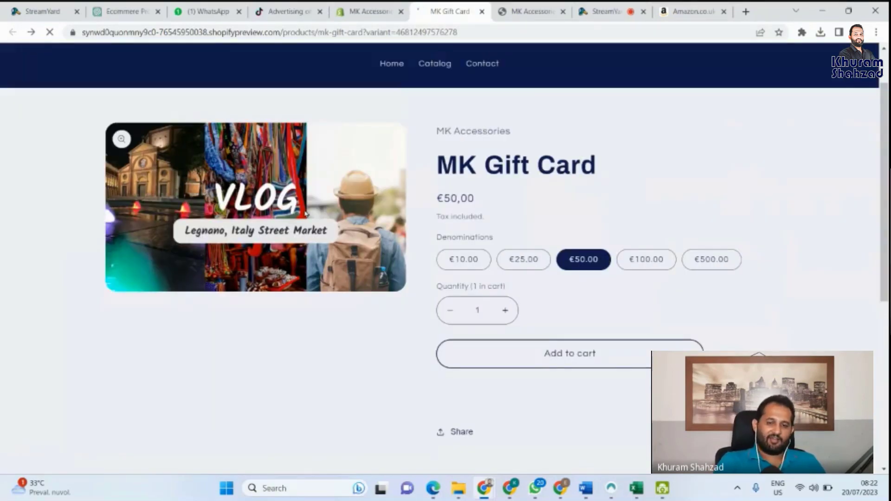
scroll(305, 213, "up", 1)
left_click(370, 11)
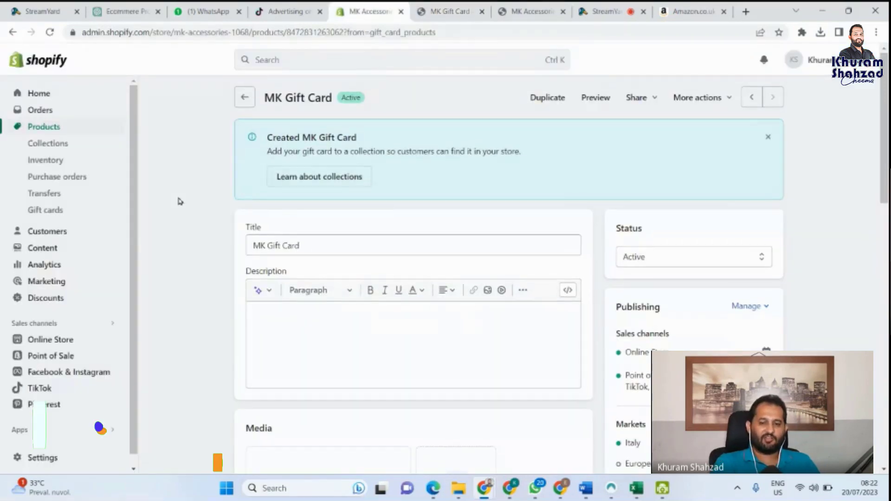
scroll(181, 201, "down", 3)
scroll(180, 201, "down", 3)
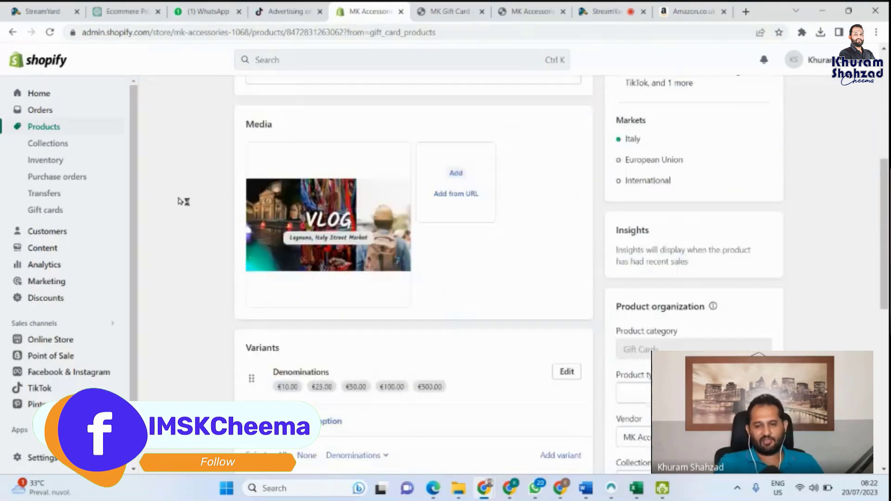
scroll(180, 201, "down", 1)
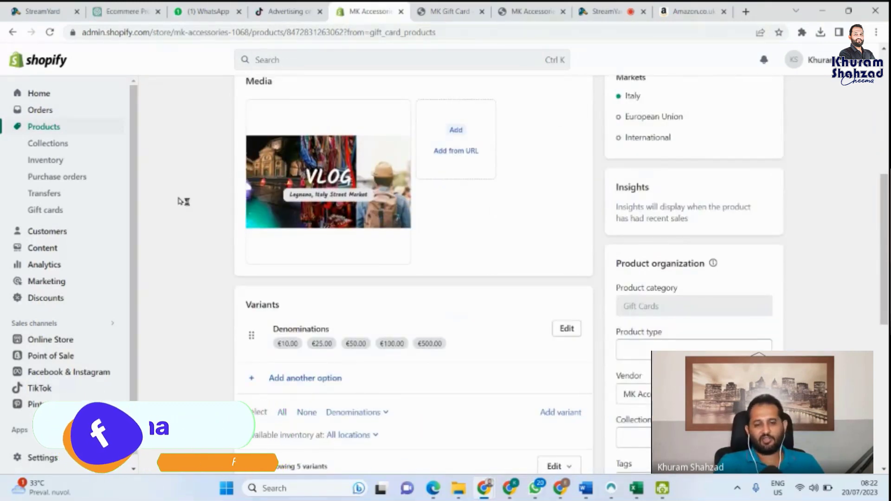
scroll(183, 201, "down", 1)
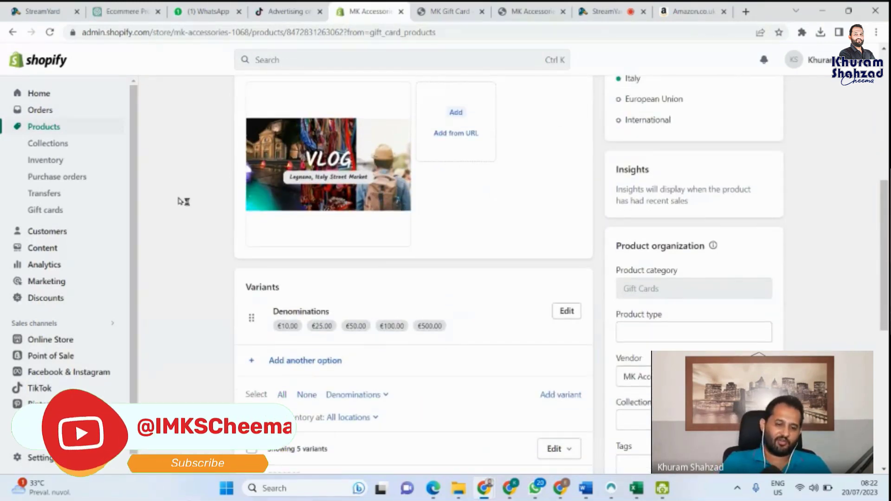
scroll(183, 201, "down", 1)
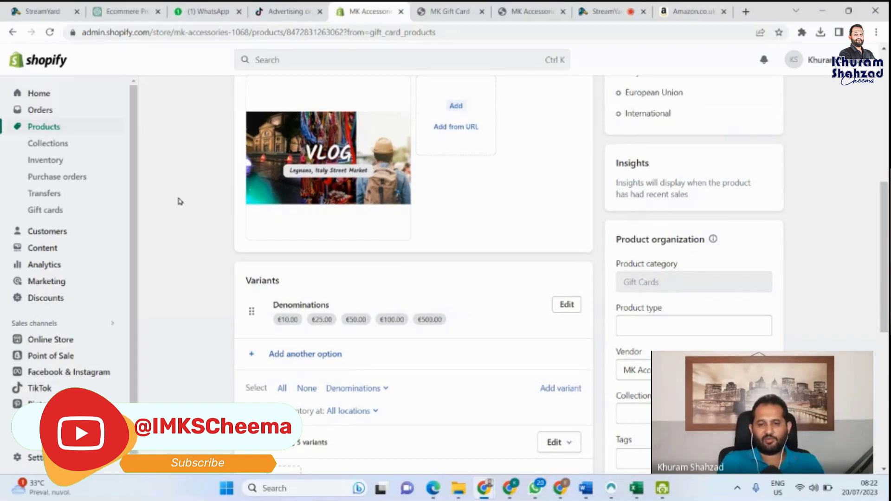
scroll(181, 201, "down", 1)
scroll(180, 201, "up", 1)
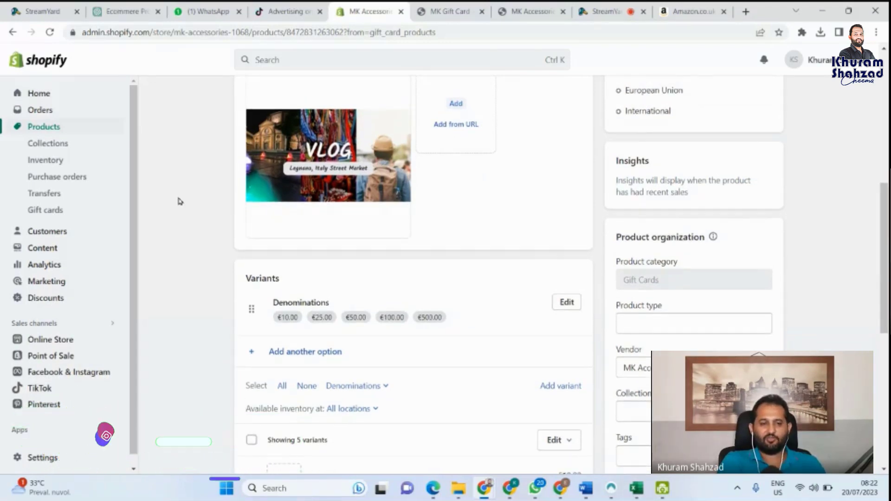
scroll(180, 201, "up", 5)
scroll(180, 201, "up", 1)
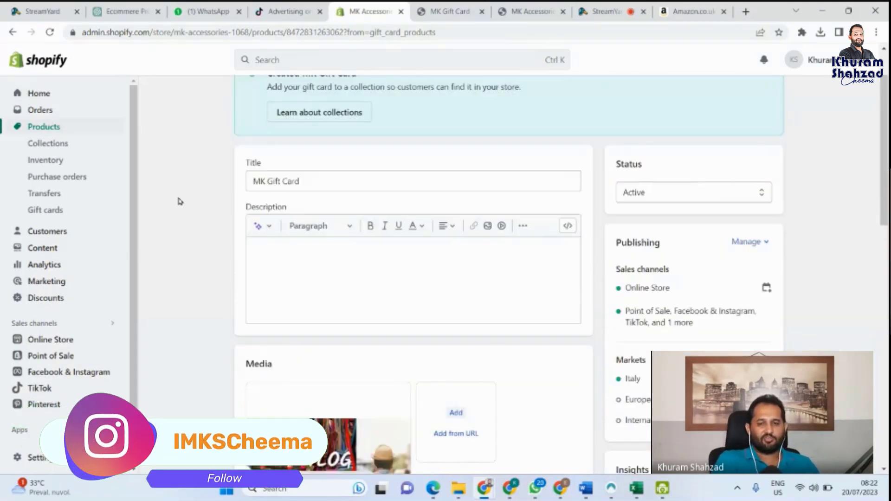
scroll(180, 201, "up", 2)
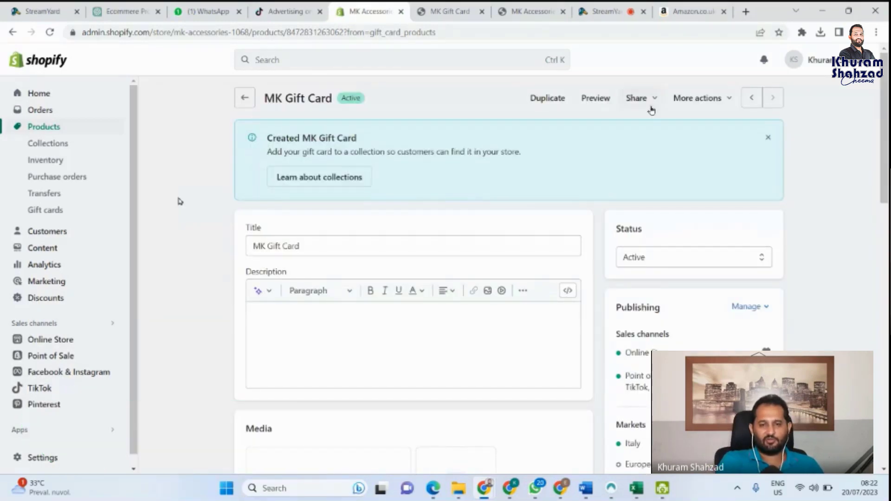
left_click(656, 98)
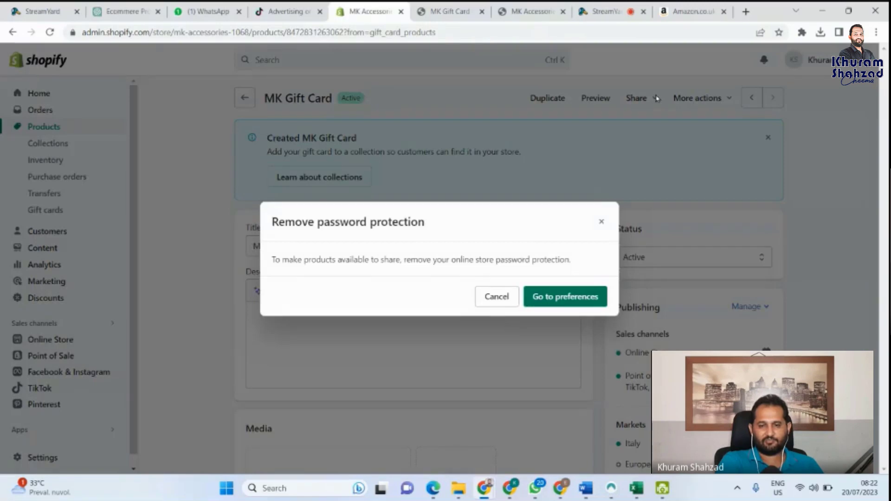
left_click(496, 297)
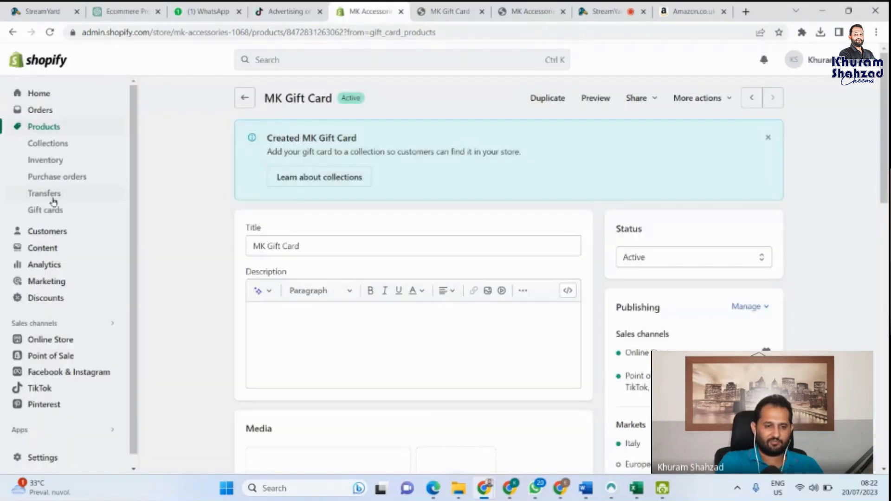
Step: Start issuing a new gift card from the Gift cards list and inspect its generated code
left_click(44, 209)
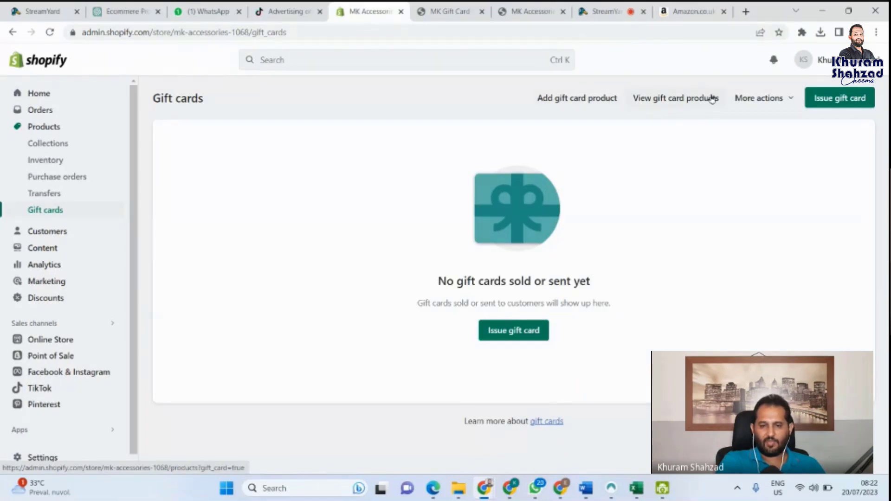
left_click(510, 332)
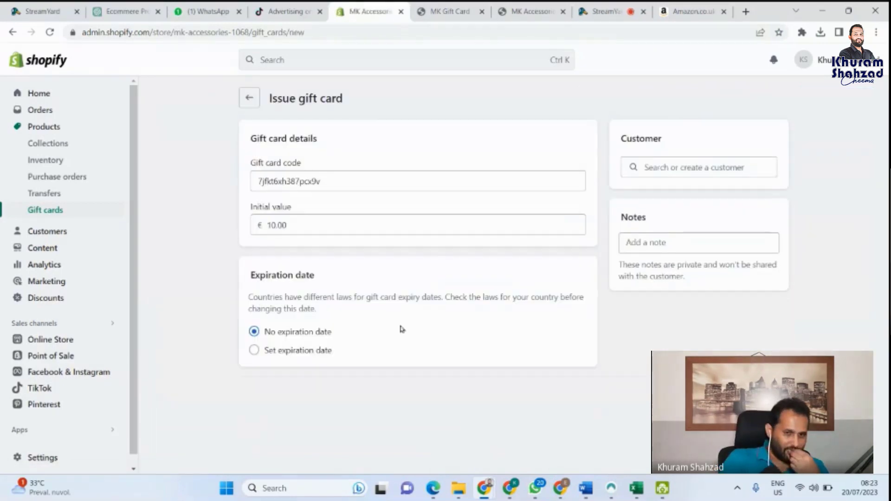
left_click(322, 176)
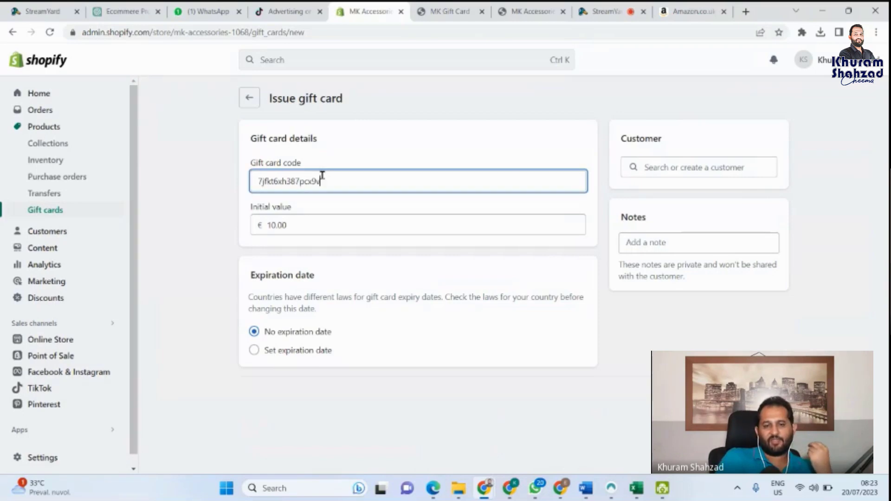
left_click(301, 220)
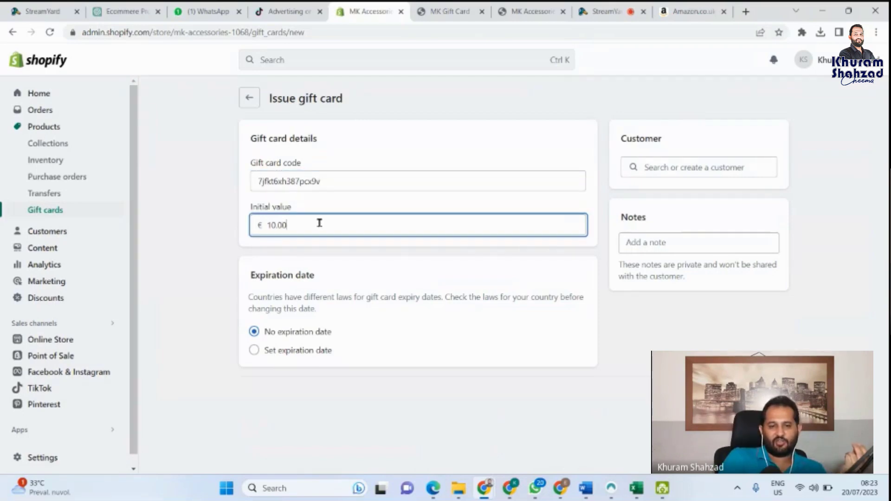
left_click(331, 176)
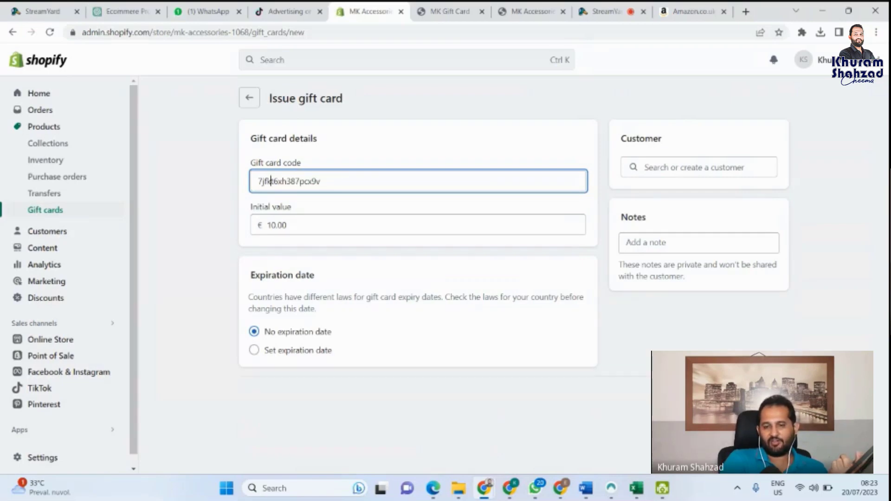
left_click(372, 224)
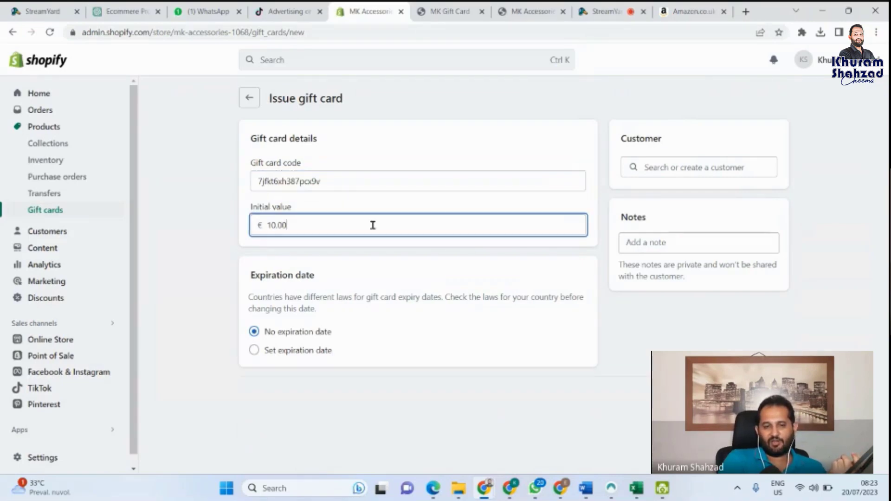
Step: Change the initial value from 10 to 20.00 and issue the gift card with no expiry
left_click(275, 224)
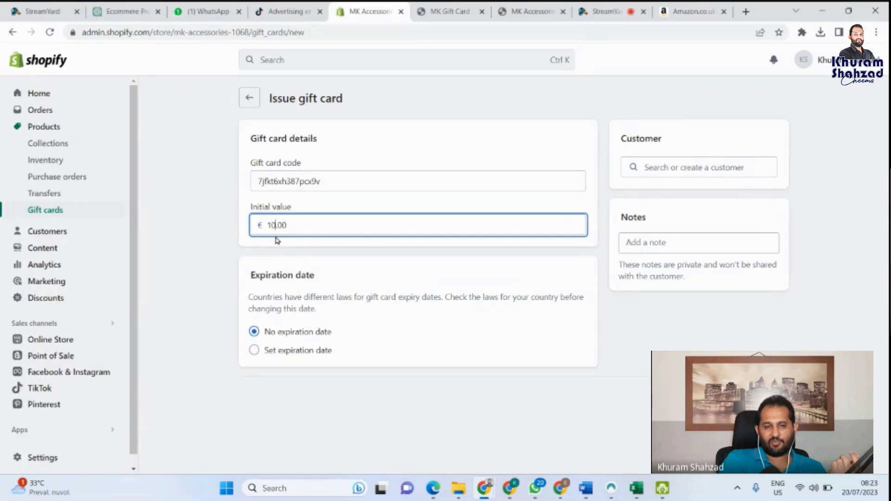
key("shift+Home")
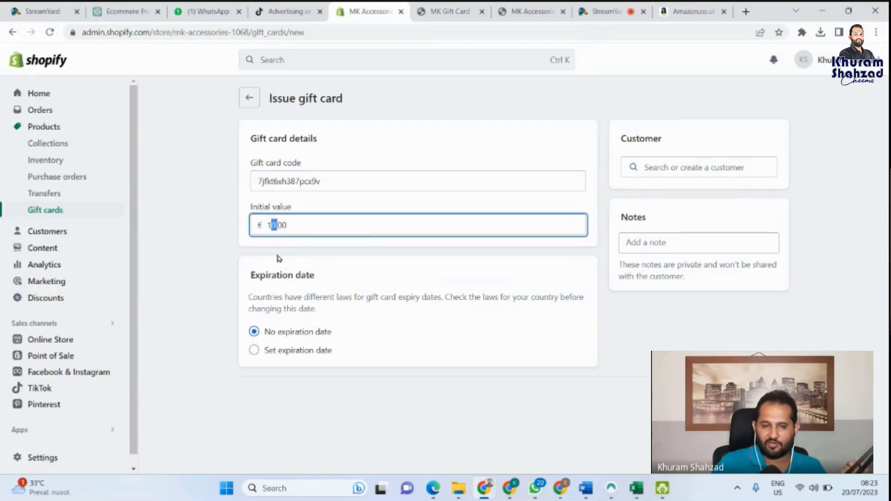
key("BackSpace")
type("20")
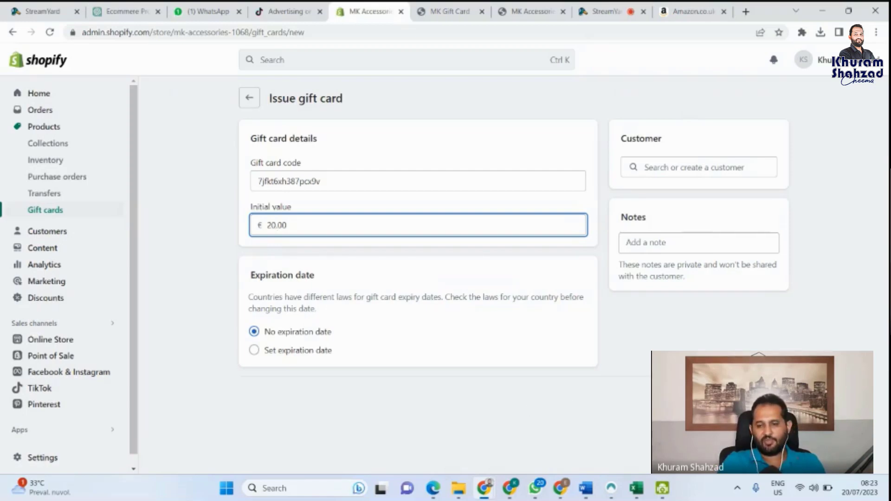
key("Return")
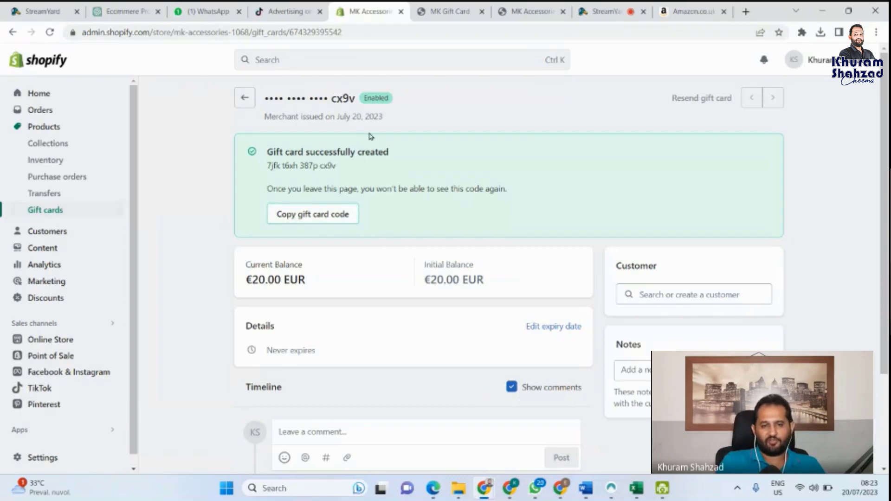
Step: Copy the new gift card's code and switch back to the MK Gift Card storefront preview
left_click(311, 222)
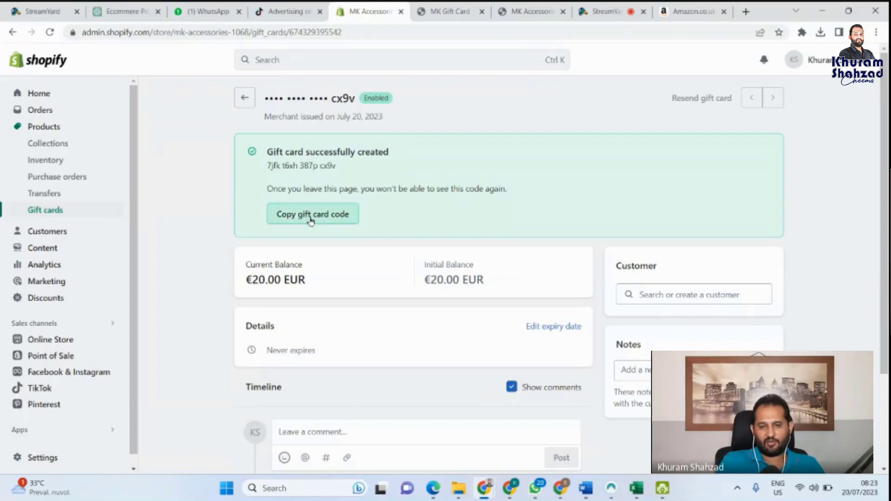
scroll(576, 192, "down", 1)
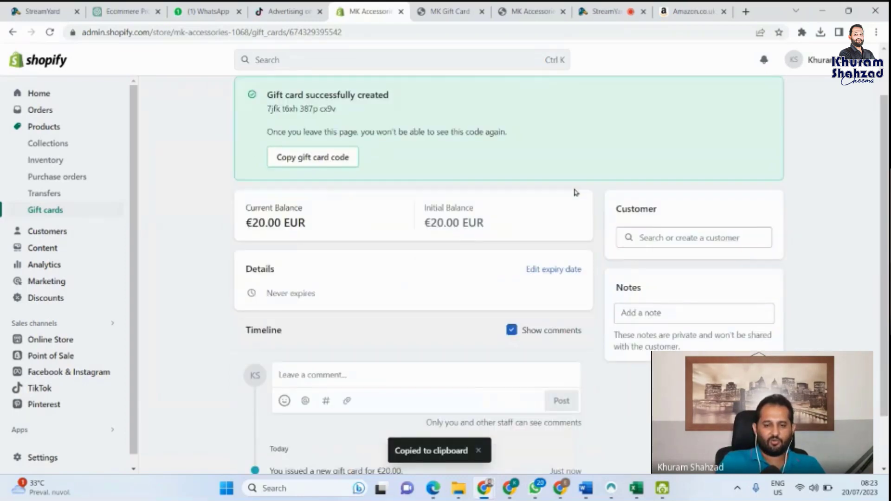
scroll(576, 192, "down", 1)
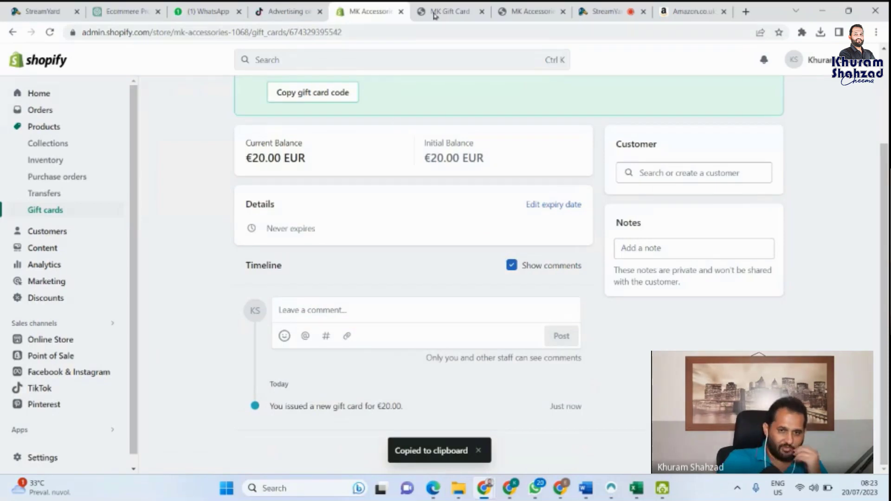
left_click(450, 12)
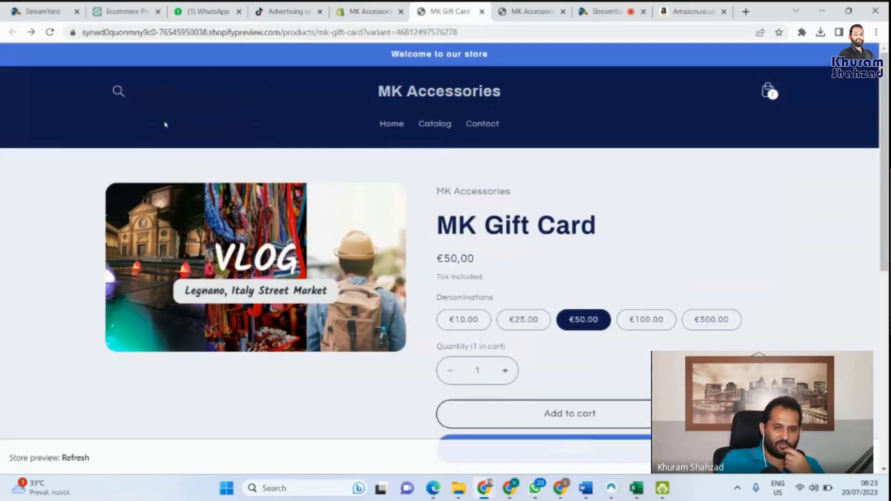
Step: In the storefront preview, add two iPhone Chargers to the cart from the home page
left_click(399, 129)
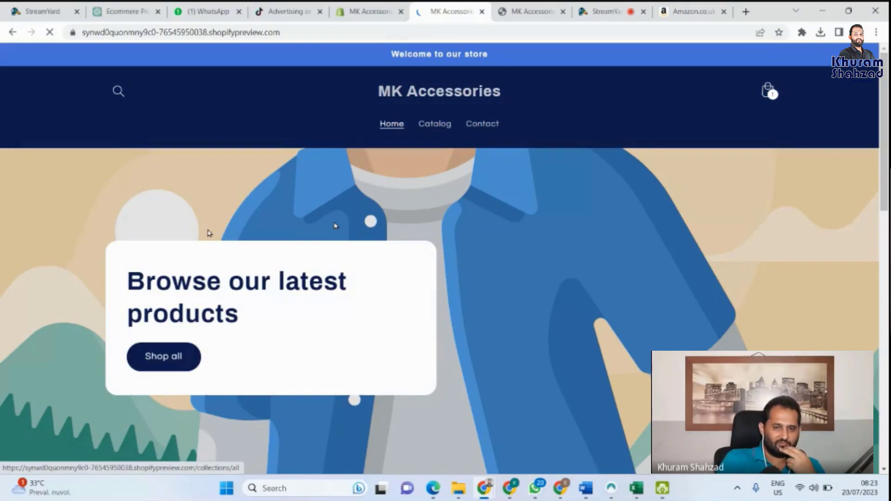
scroll(209, 233, "down", 1)
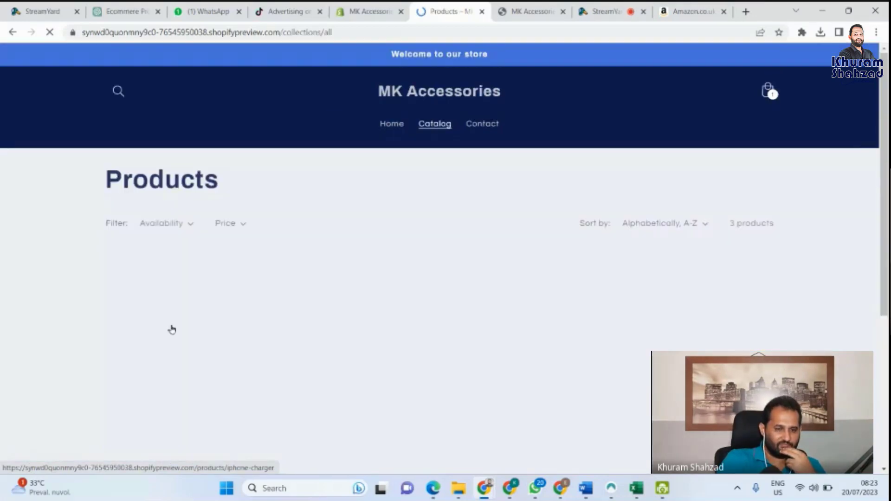
scroll(301, 260, "down", 3)
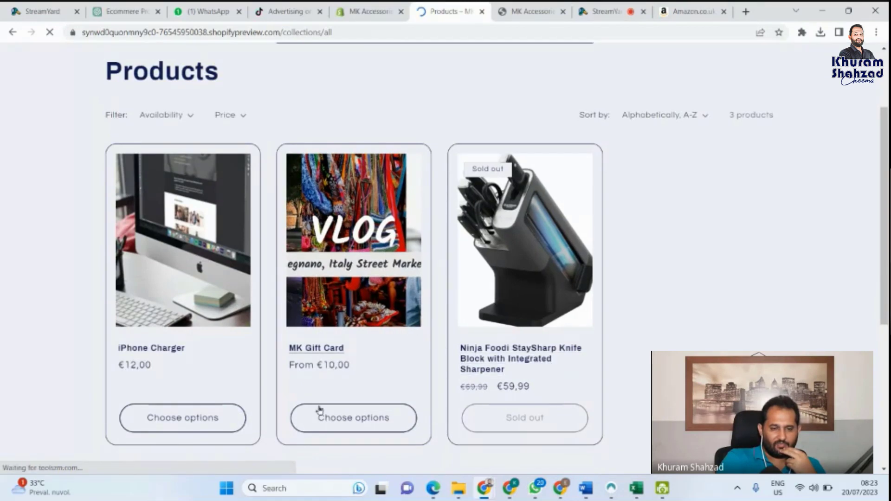
left_click(199, 407)
scroll(232, 322, "down", 1)
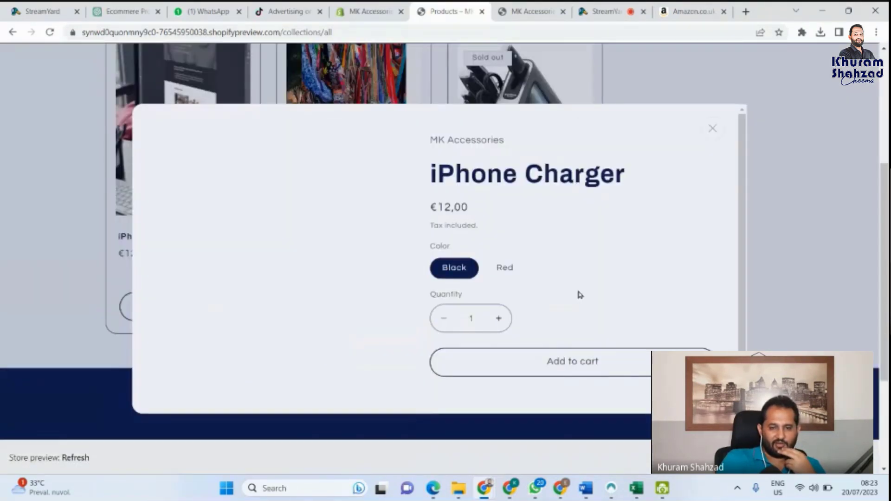
left_click(499, 321)
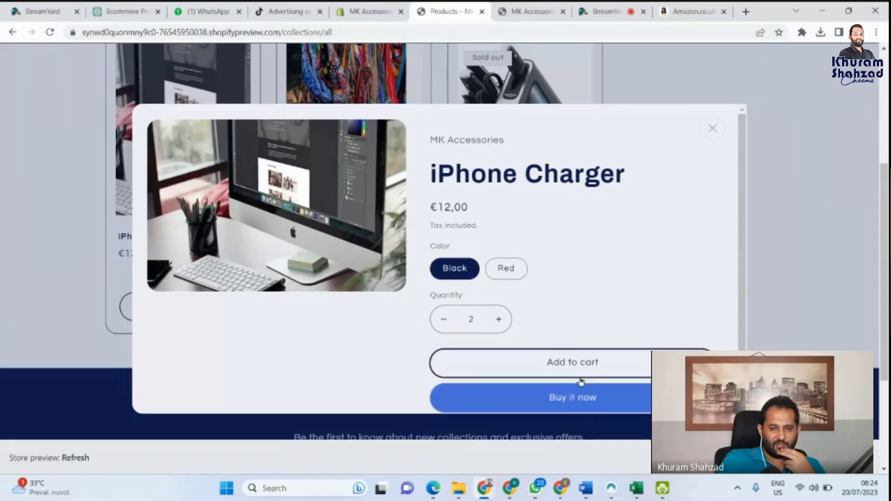
left_click(580, 377)
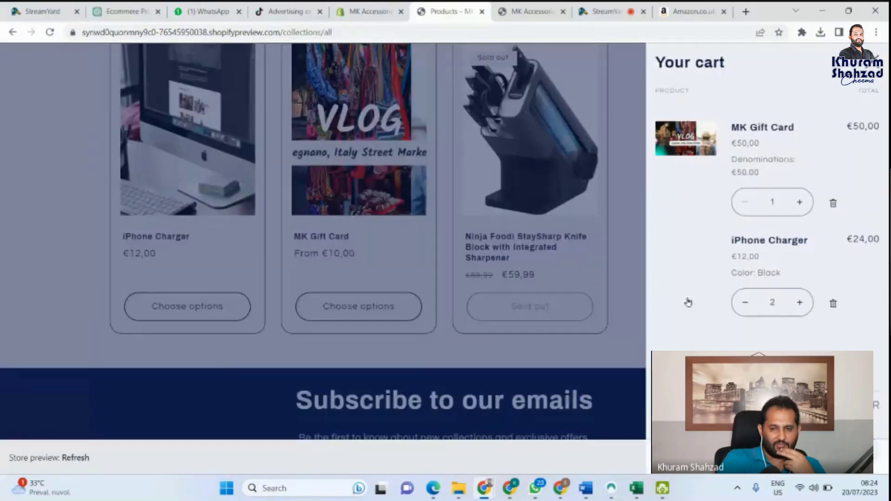
Step: Remove the MK Gift Card from the cart, attempt checkout, then return to the issued gift card in admin
left_click(834, 205)
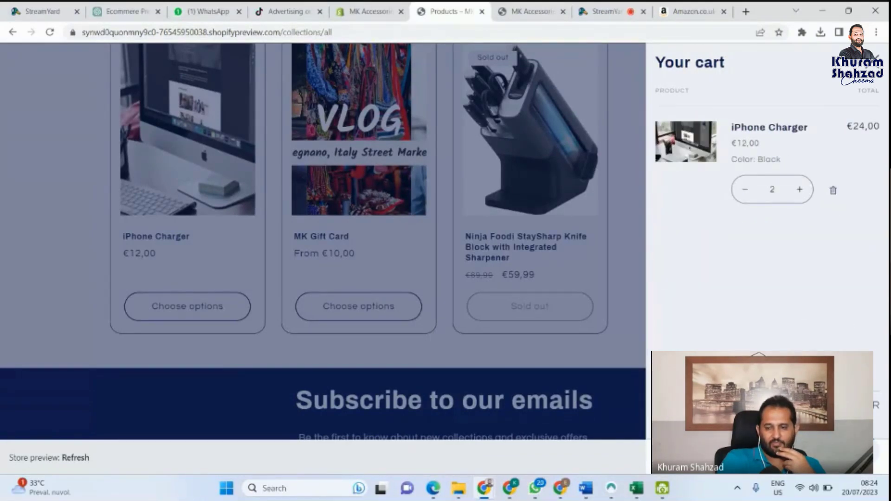
left_click(766, 405)
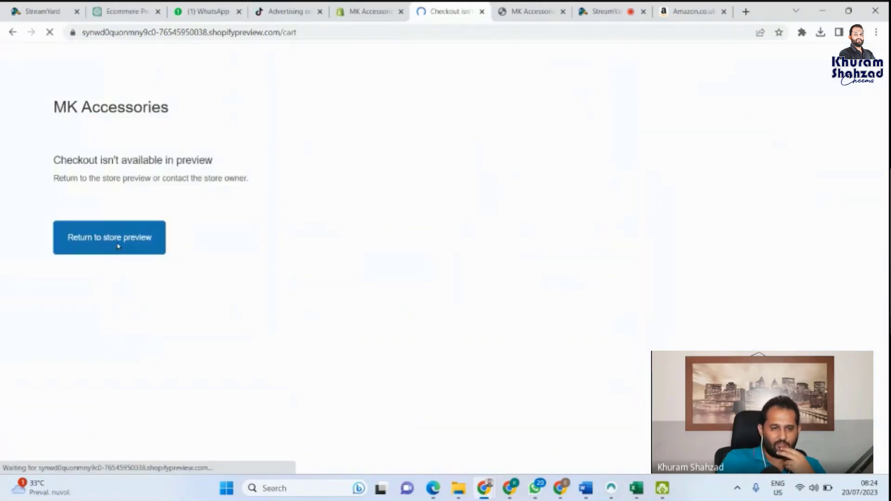
left_click(122, 238)
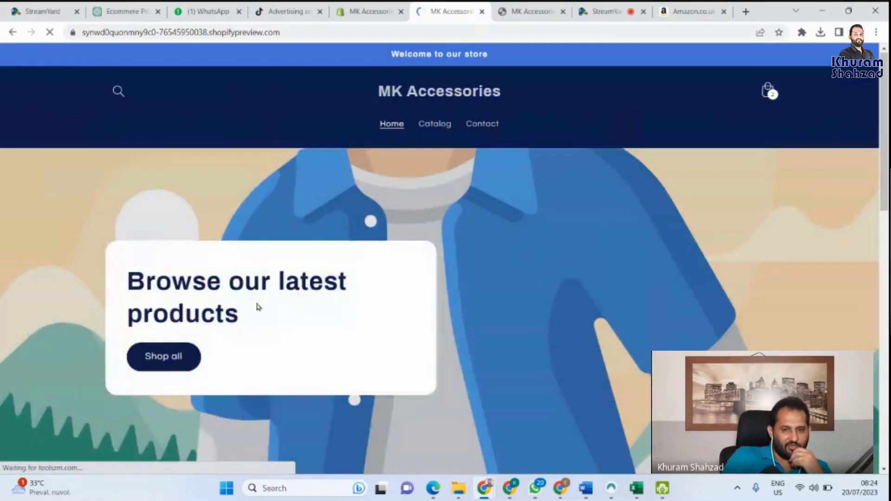
left_click(367, 11)
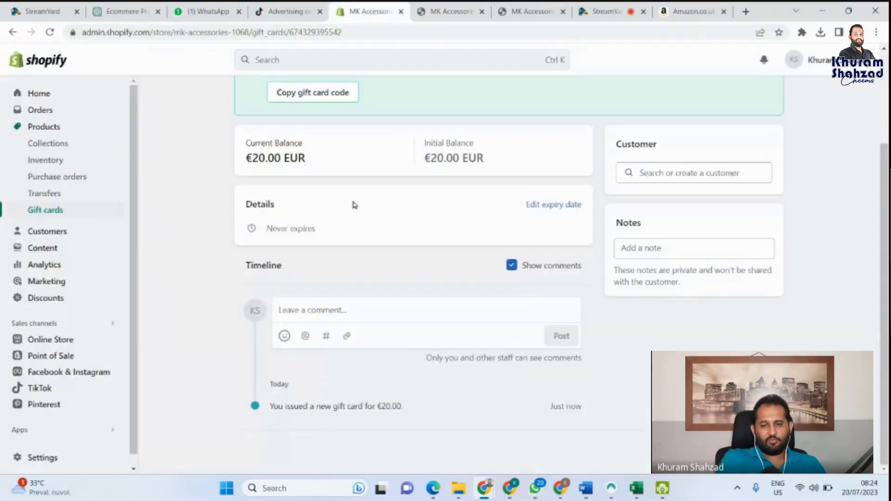
scroll(355, 206, "up", 2)
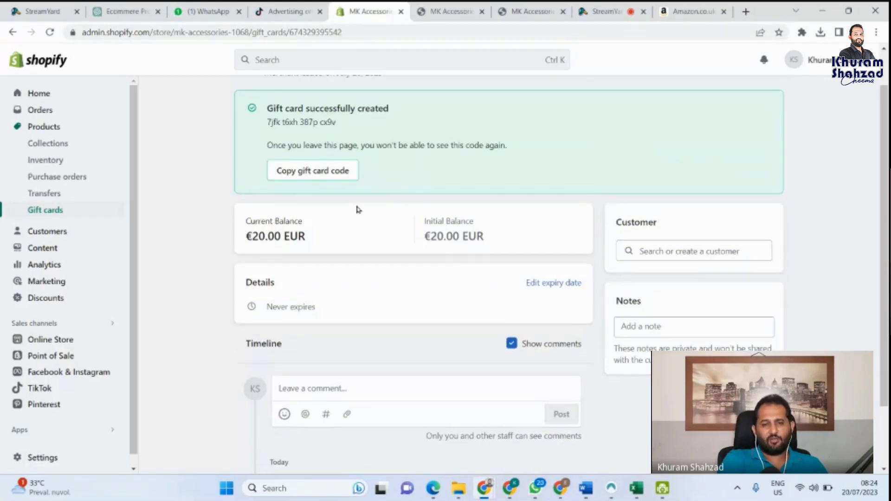
scroll(347, 210, "up", 1)
scroll(348, 206, "up", 1)
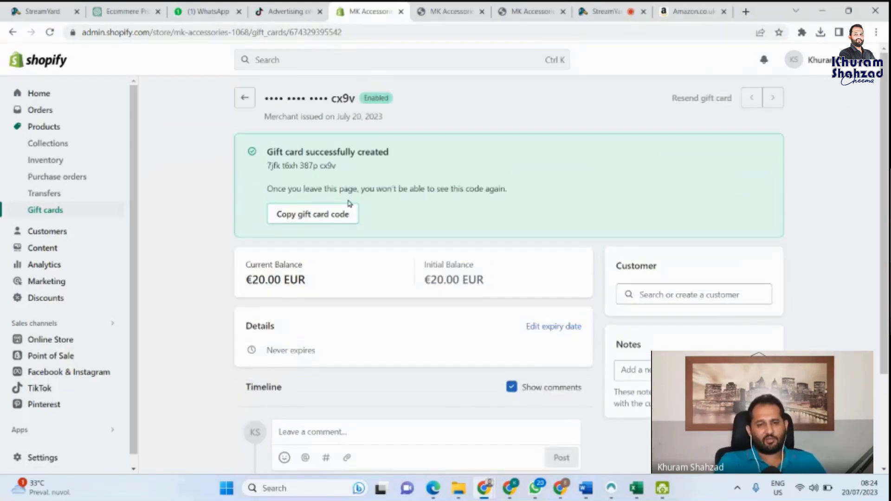
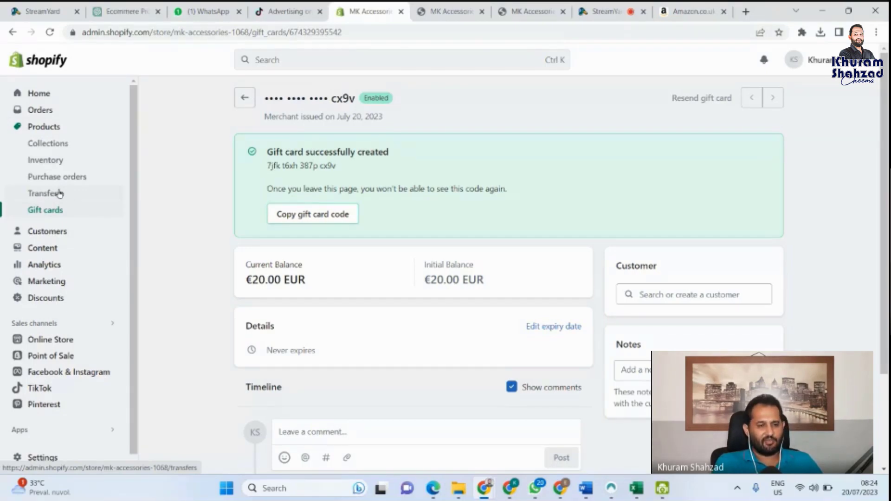
Step: Look over the storefront preview's featured products, then return to the gift card admin page
left_click(437, 9)
scroll(299, 171, "down", 8)
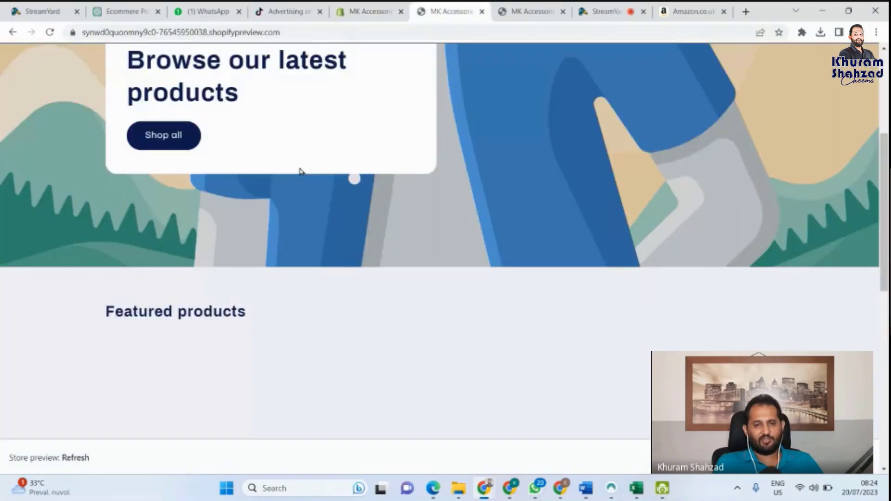
left_click(378, 7)
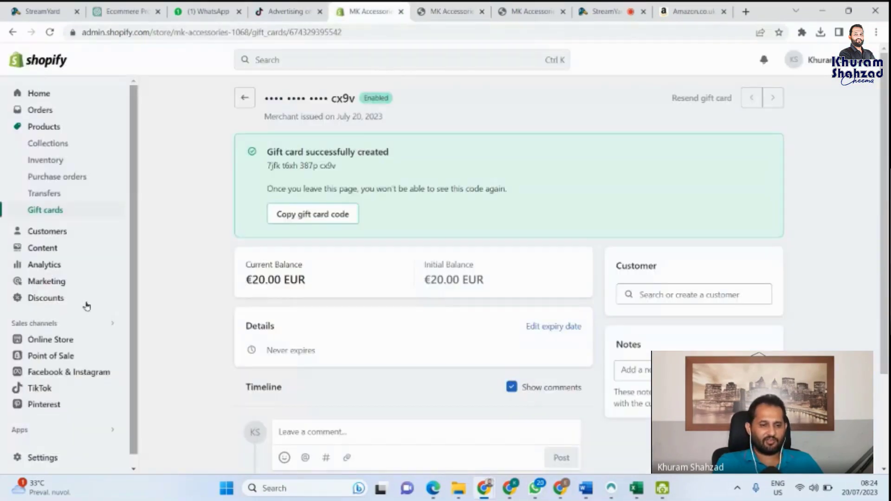
left_click(468, 7)
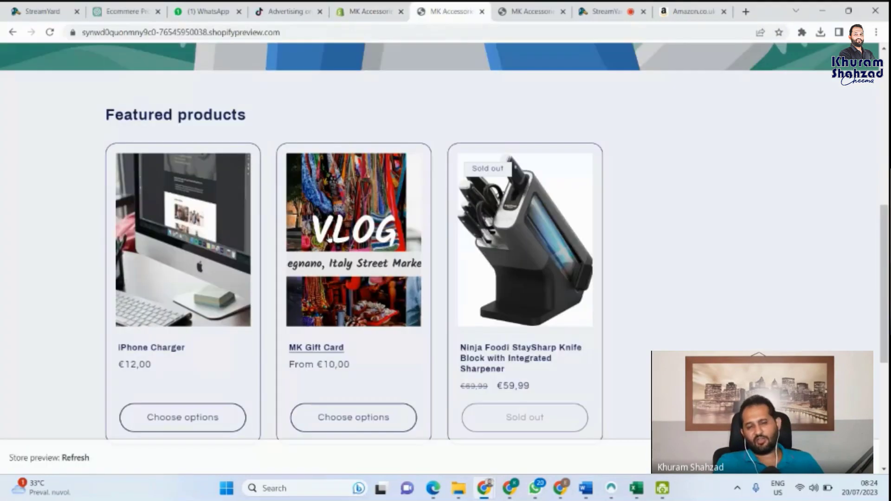
scroll(388, 289, "up", 8)
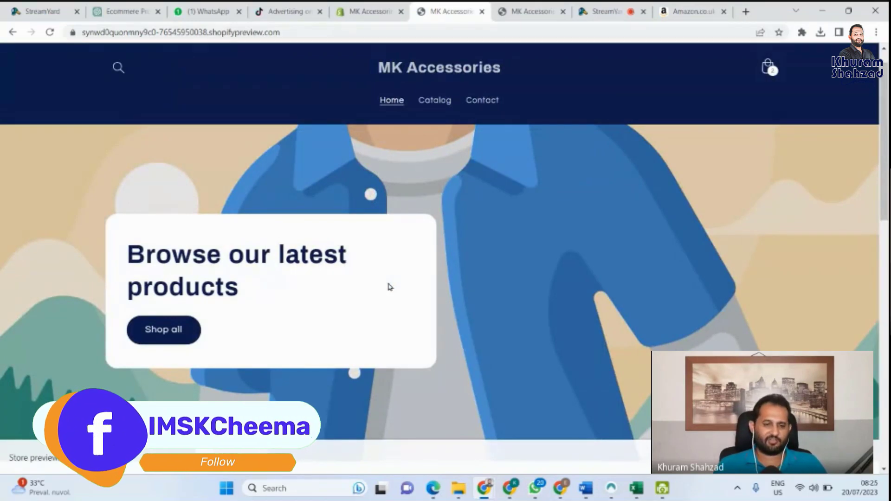
left_click(360, 6)
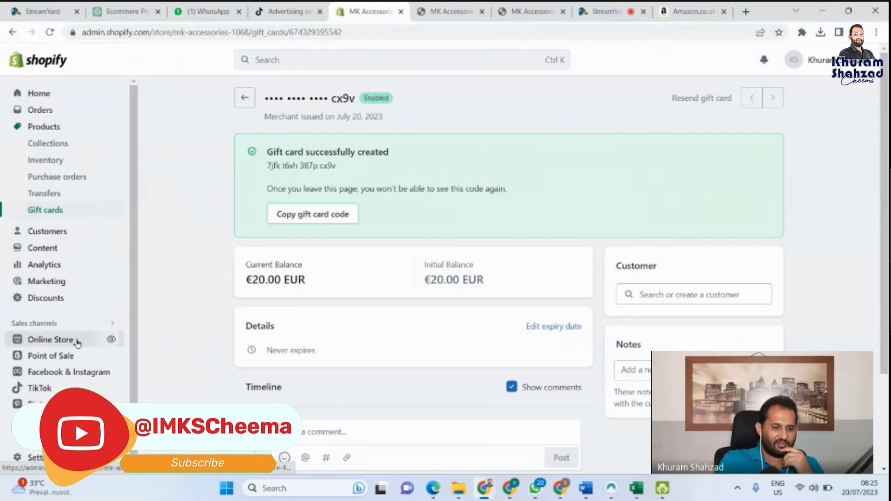
Step: Open Online Store Themes and scroll past the Theme library to Popular free themes
left_click(77, 341)
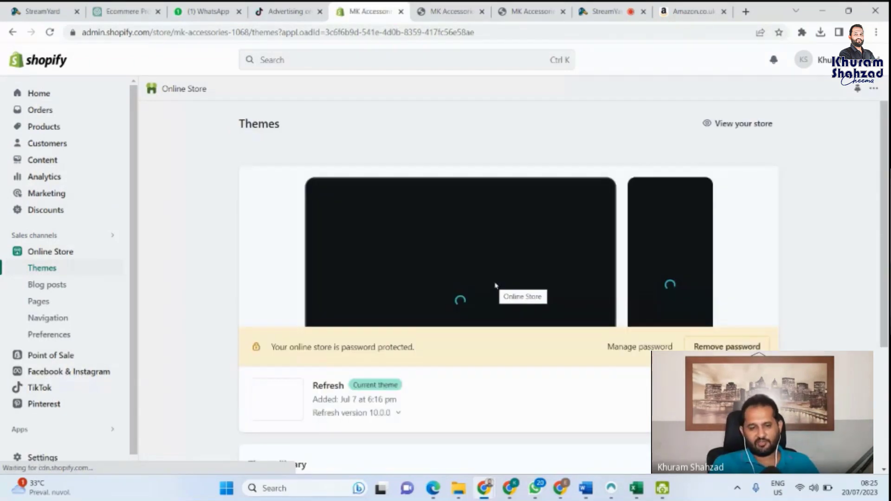
scroll(384, 293, "down", 2)
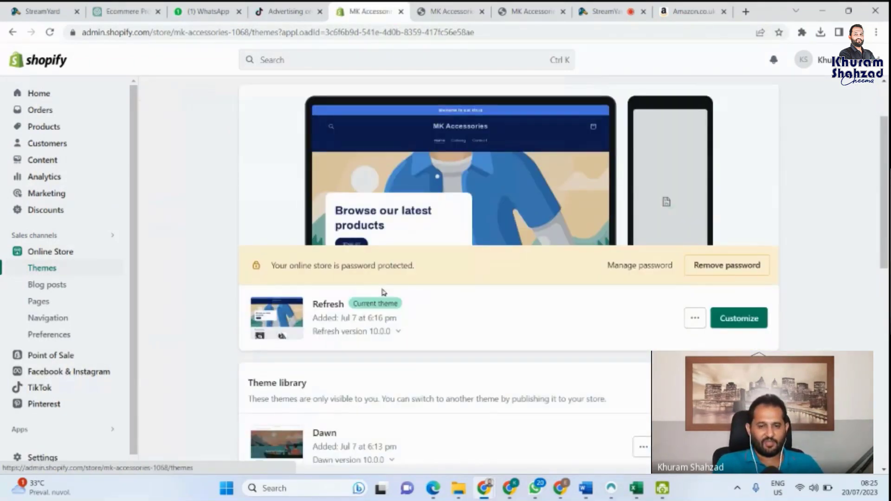
scroll(324, 307, "down", 4)
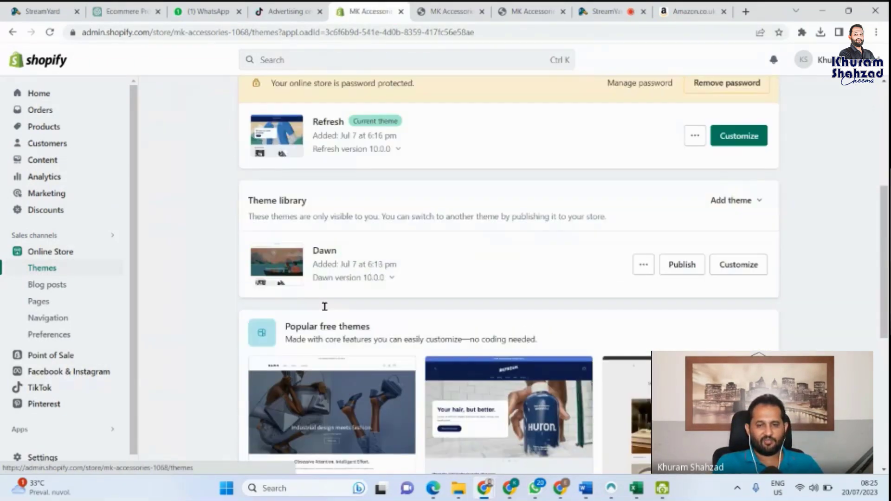
scroll(349, 284, "down", 1)
scroll(337, 265, "down", 3)
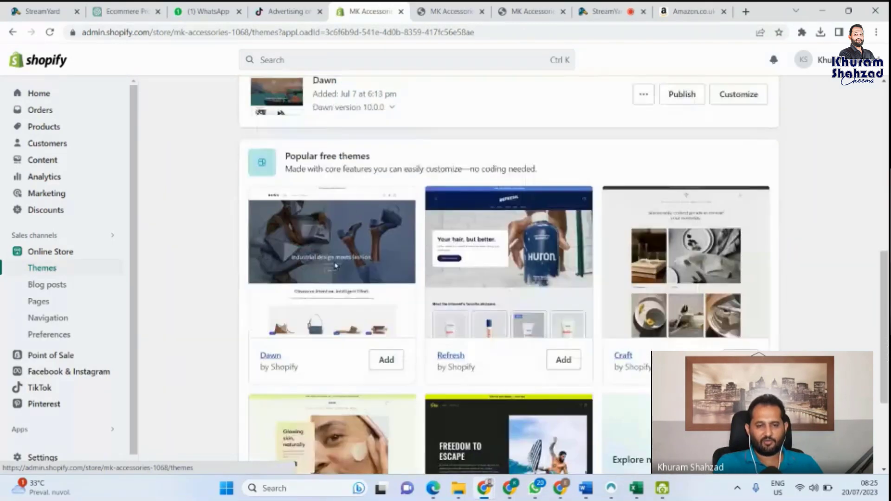
scroll(368, 320, "down", 4)
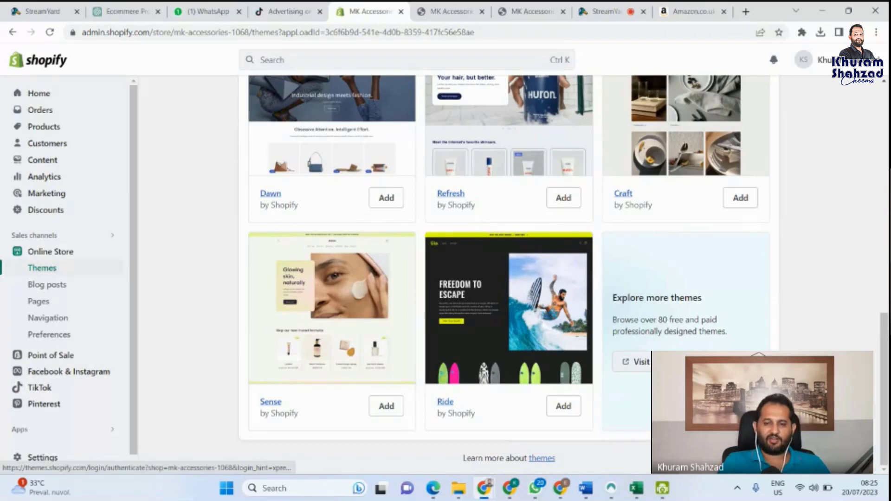
Step: Open the Theme Store from Explore more themes, confirm the security review, and dismiss the cookie notice
left_click(637, 361)
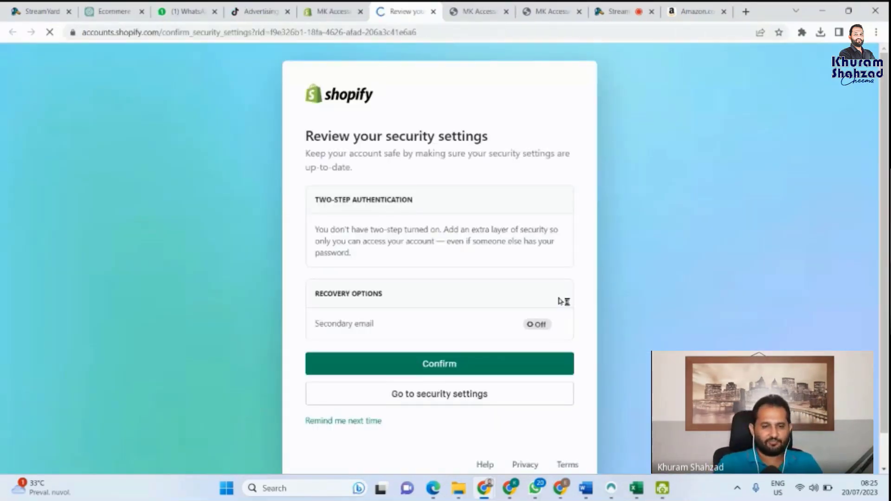
left_click(464, 367)
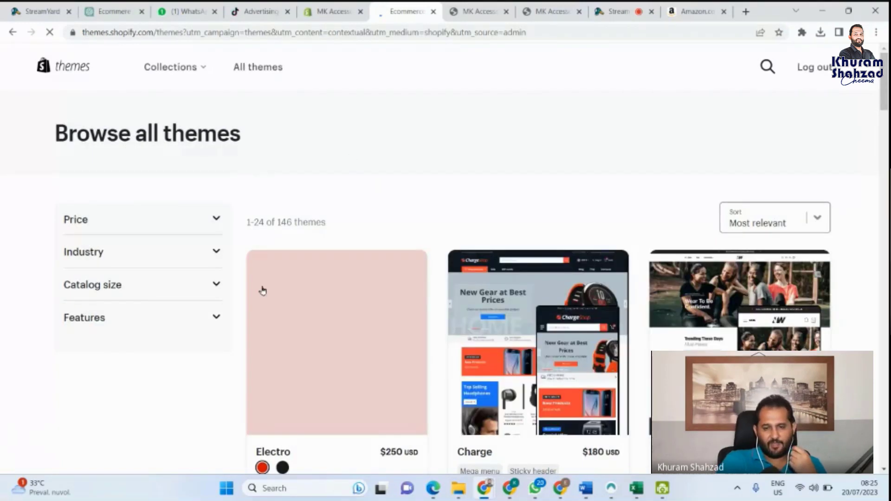
scroll(325, 283, "down", 2)
scroll(376, 279, "down", 1)
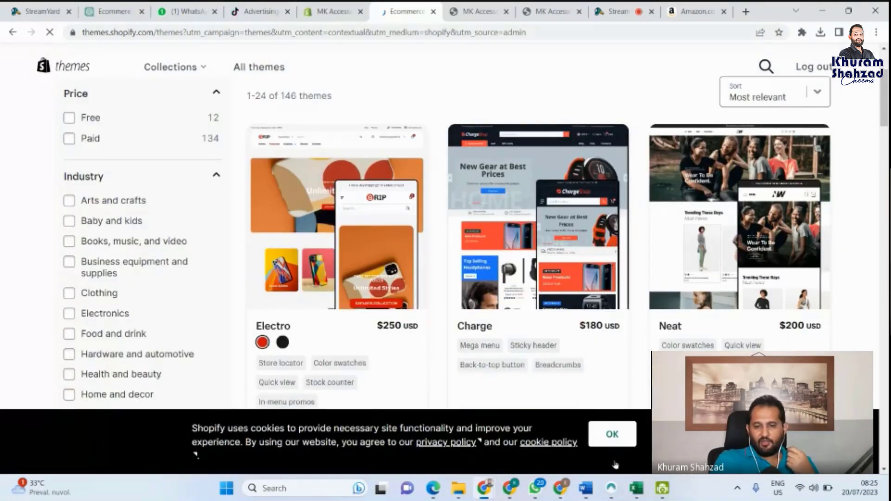
left_click(613, 436)
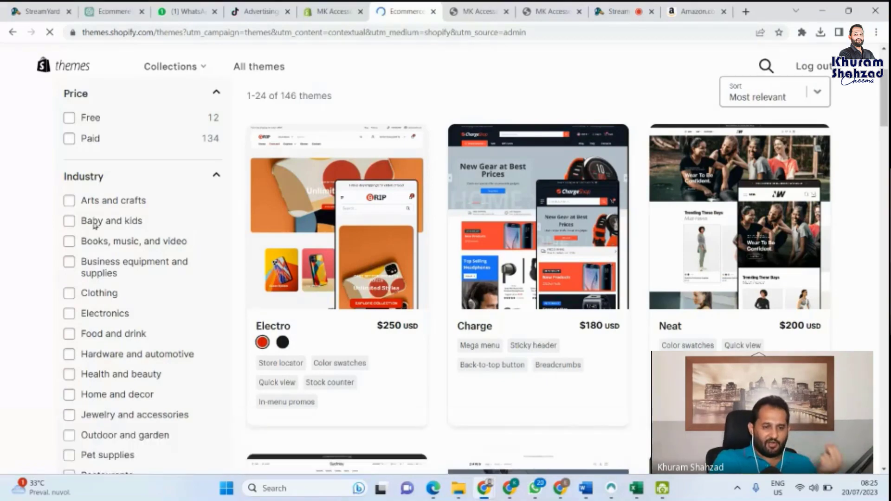
scroll(93, 227, "down", 2)
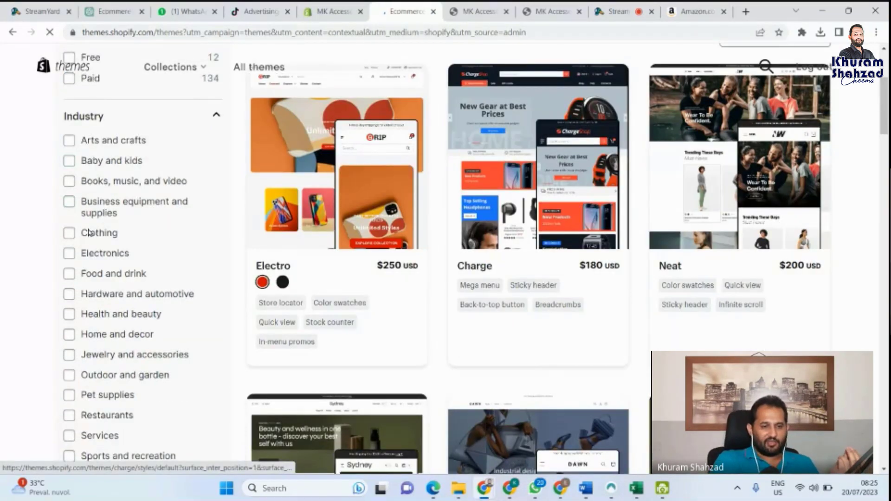
left_click(69, 254)
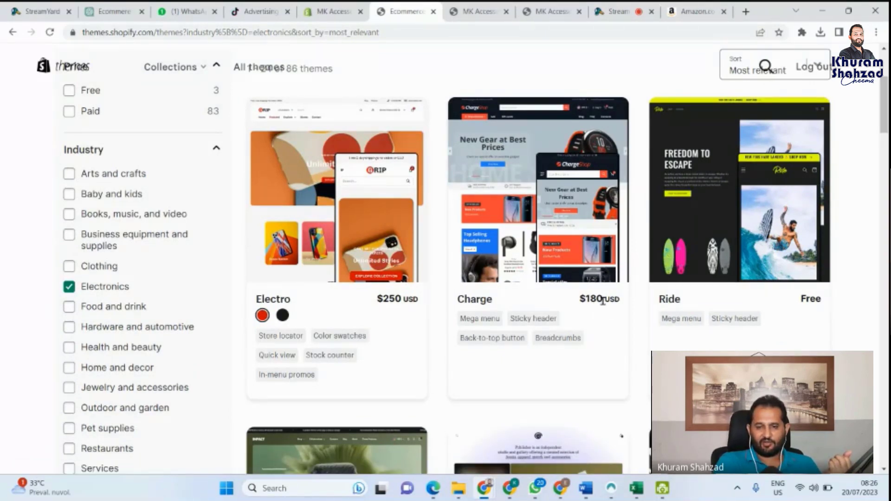
scroll(403, 301, "down", 3)
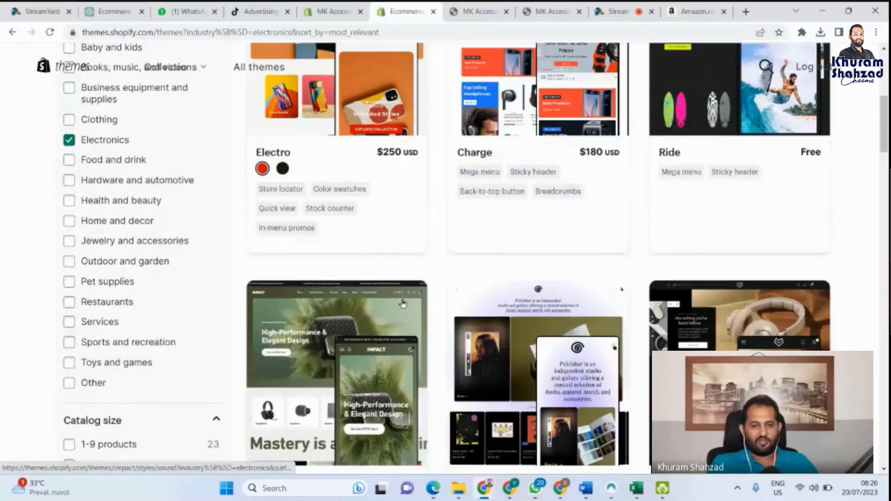
scroll(378, 342, "down", 2)
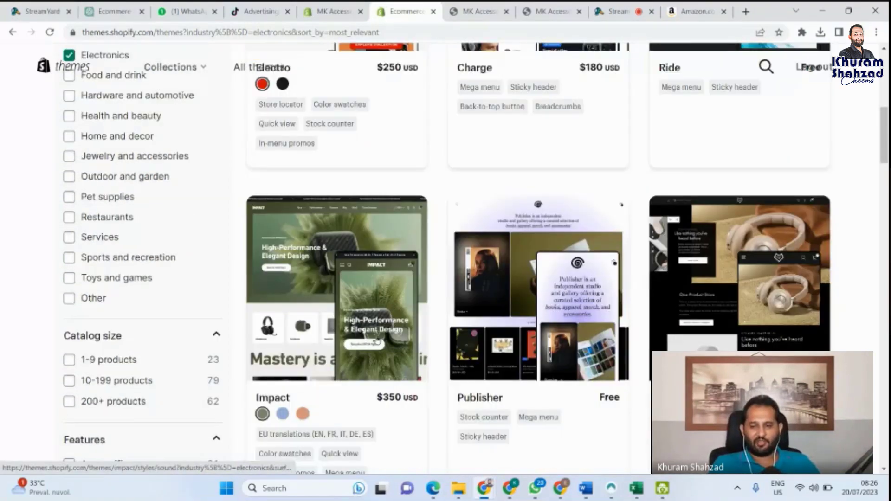
scroll(377, 341, "down", 1)
scroll(786, 316, "down", 1)
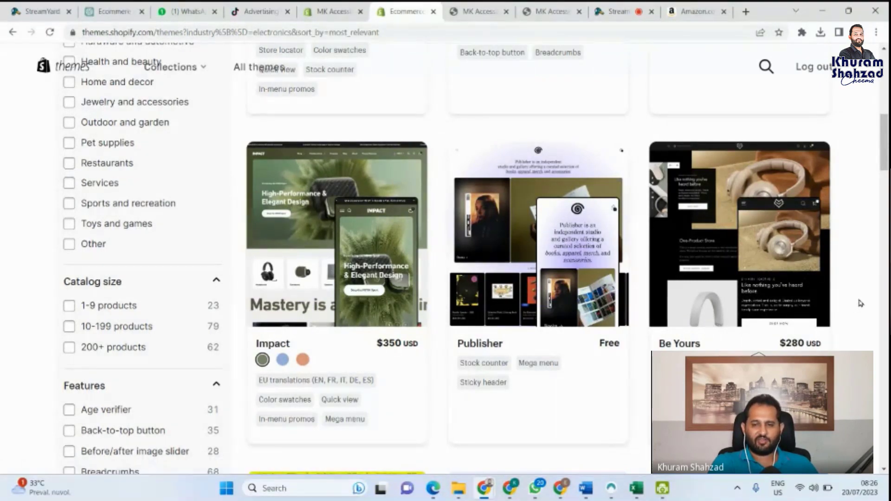
scroll(858, 300, "down", 2)
scroll(859, 301, "down", 4)
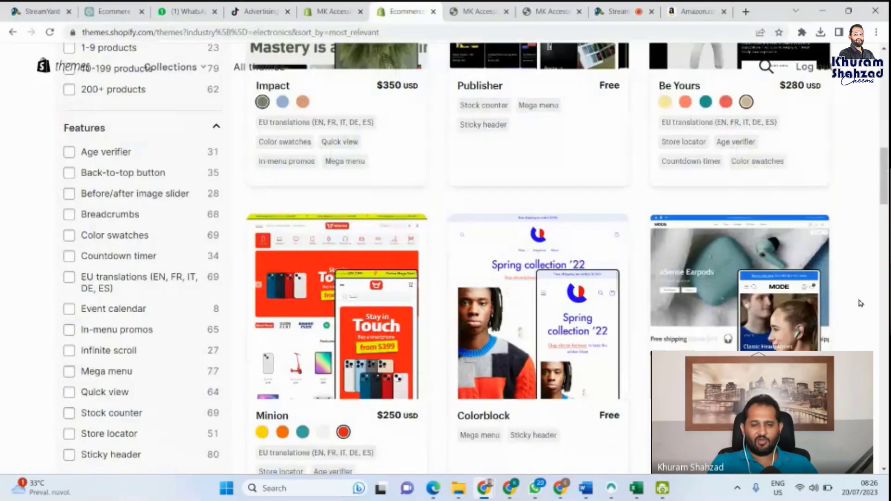
scroll(434, 284, "down", 2)
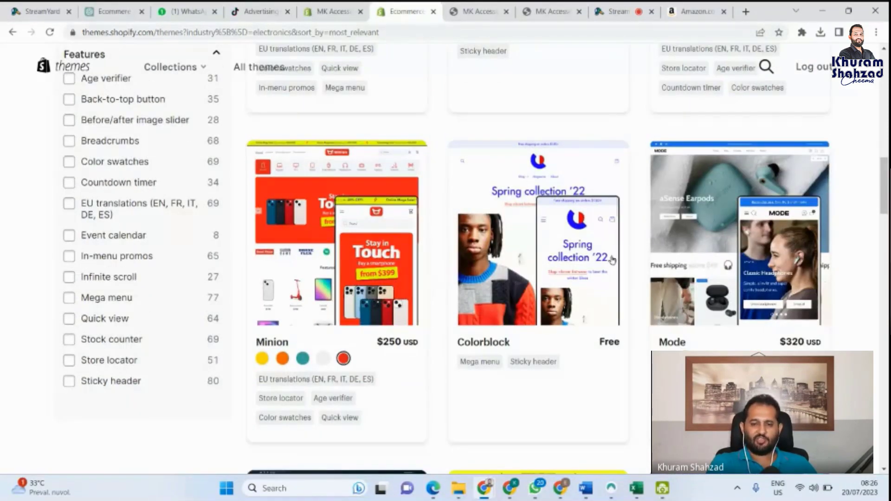
scroll(613, 261, "down", 5)
scroll(613, 261, "down", 3)
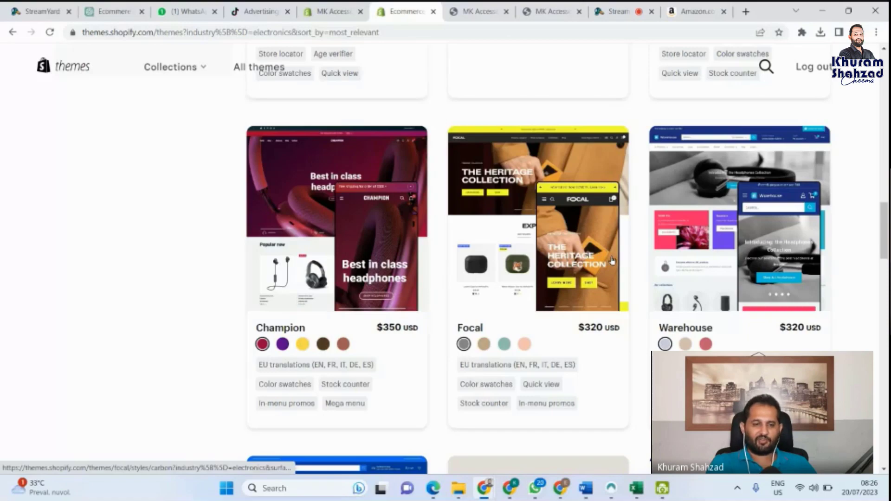
scroll(613, 261, "down", 10)
scroll(613, 261, "down", 2)
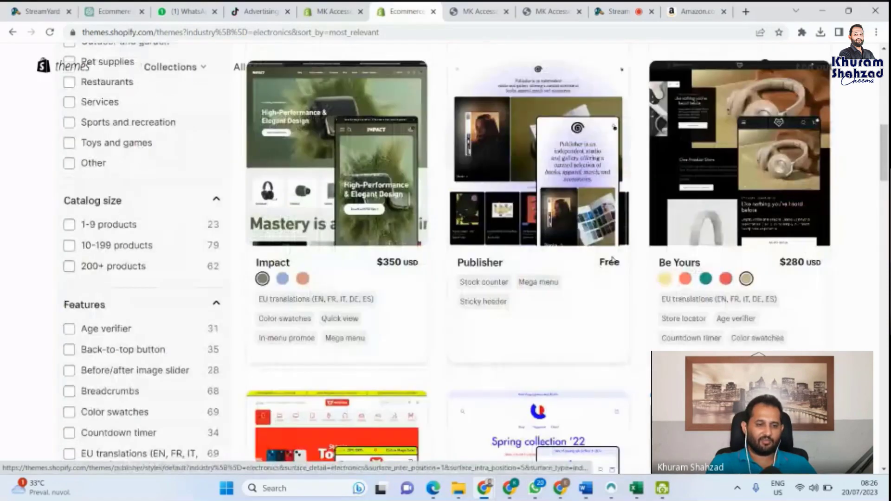
scroll(613, 261, "down", 6)
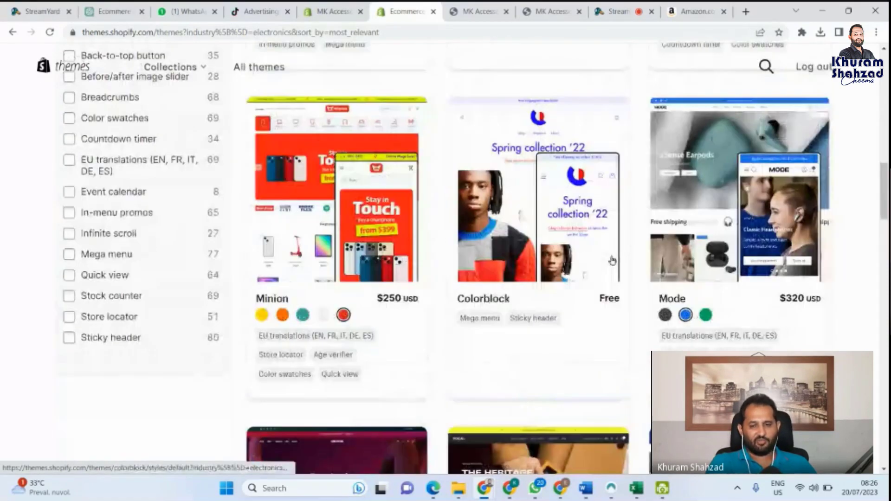
scroll(613, 260, "up", 8)
scroll(613, 260, "up", 10)
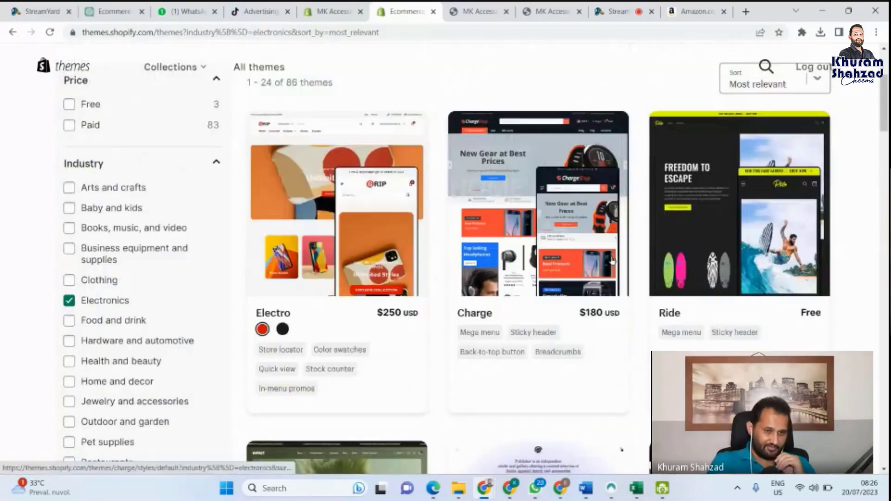
scroll(162, 127, "up", 2)
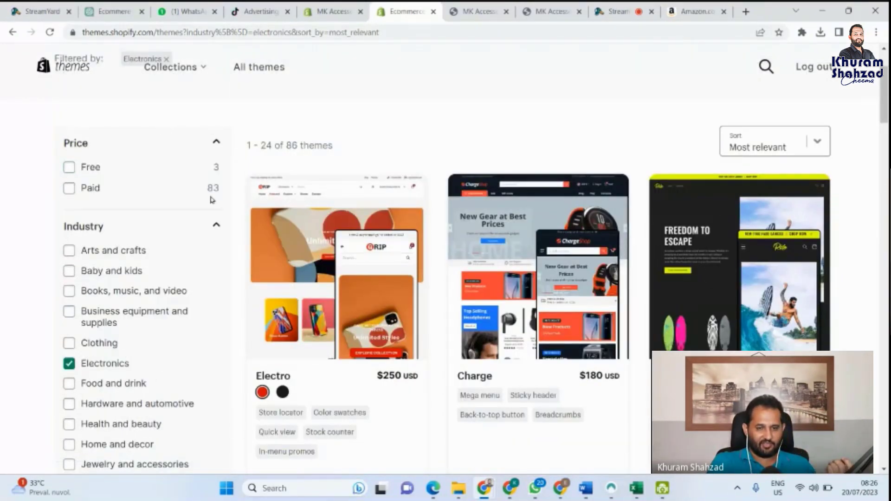
left_click(68, 369)
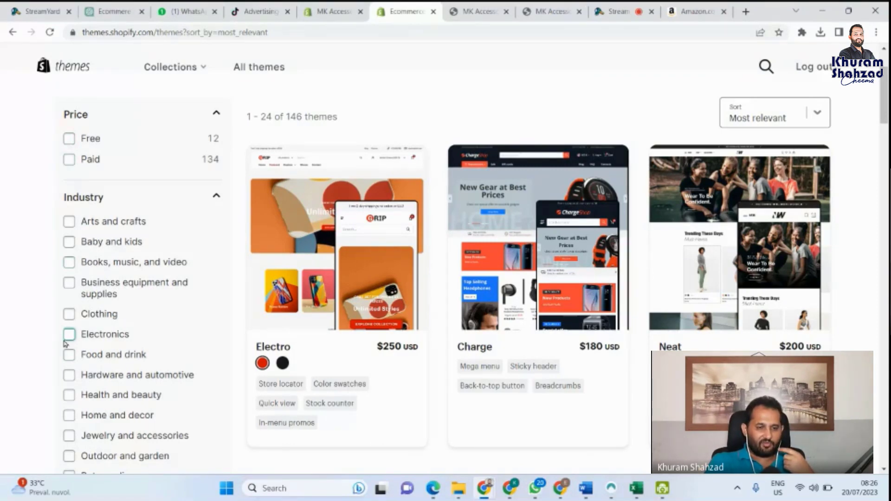
Step: Filter the Theme Store to the 12 free themes and open the Spotlight theme page
left_click(69, 139)
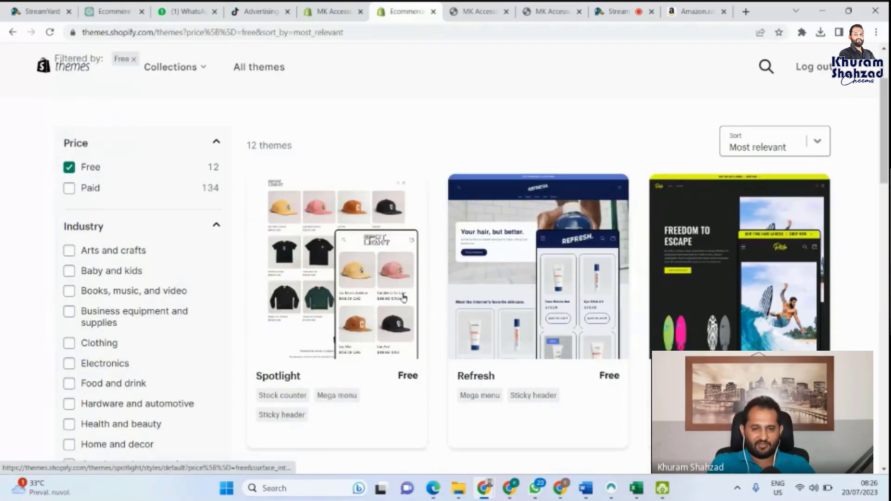
scroll(513, 360, "down", 1)
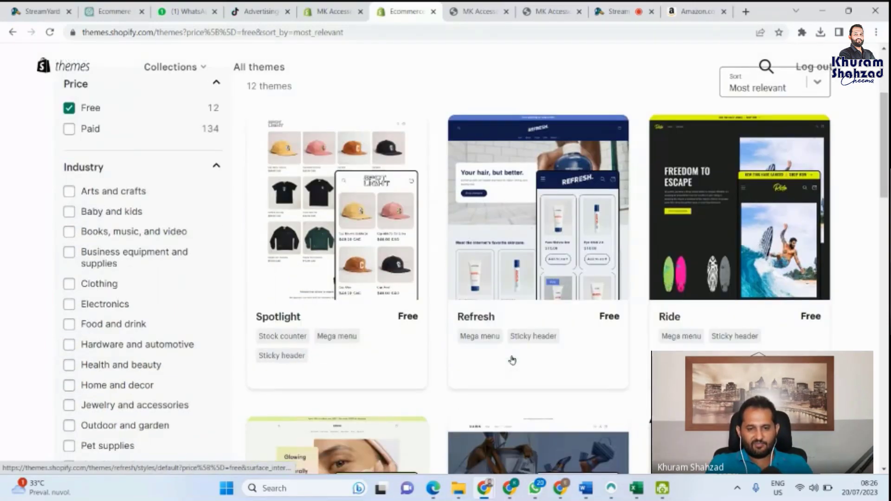
scroll(512, 360, "down", 1)
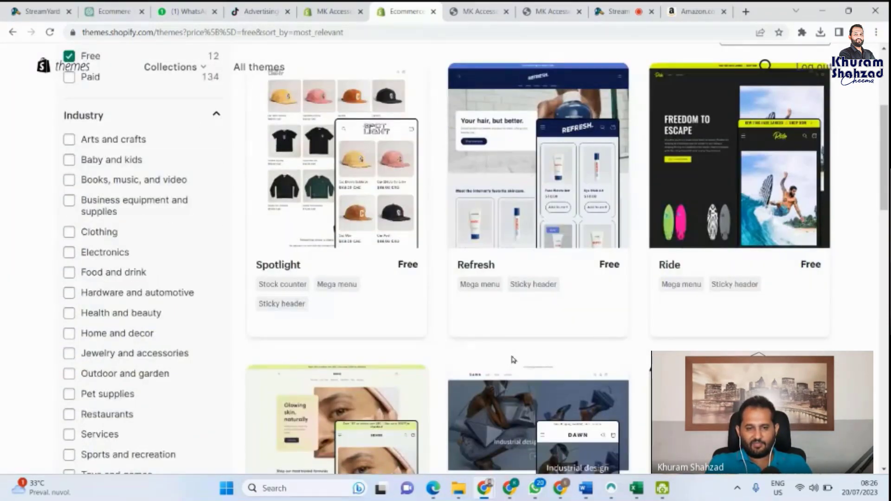
scroll(513, 359, "down", 3)
scroll(512, 360, "down", 9)
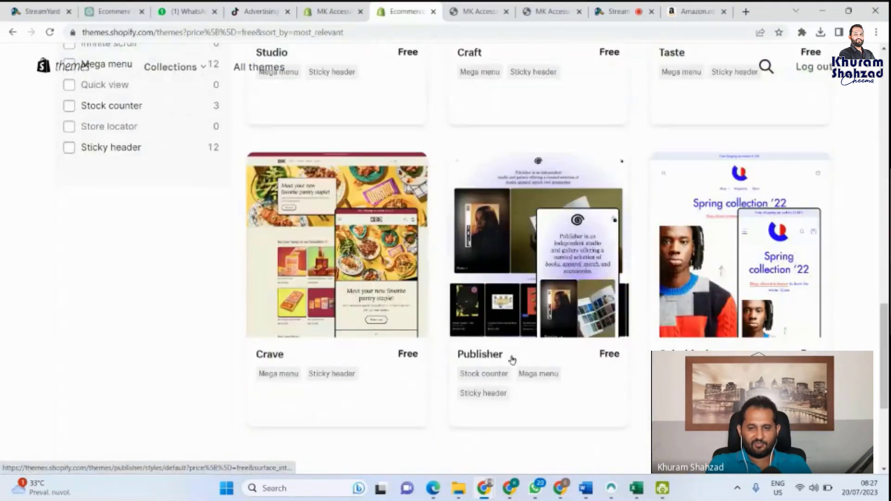
scroll(513, 360, "up", 12)
scroll(513, 360, "up", 5)
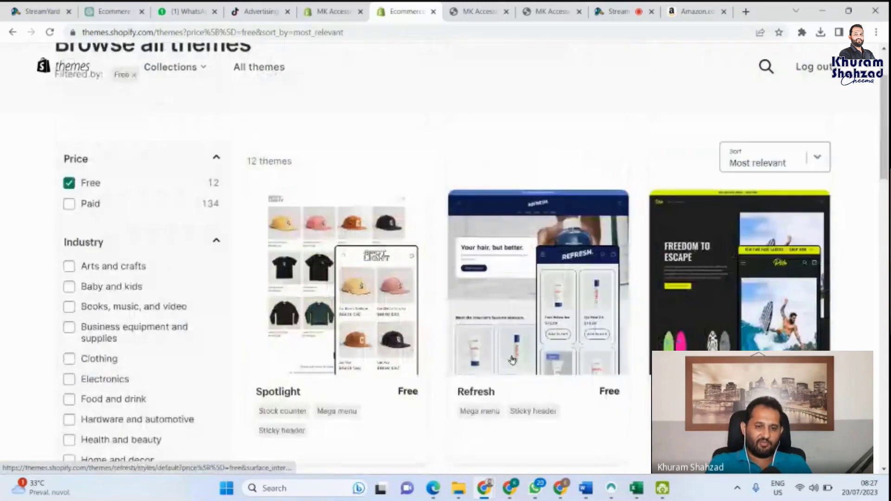
scroll(357, 278, "down", 1)
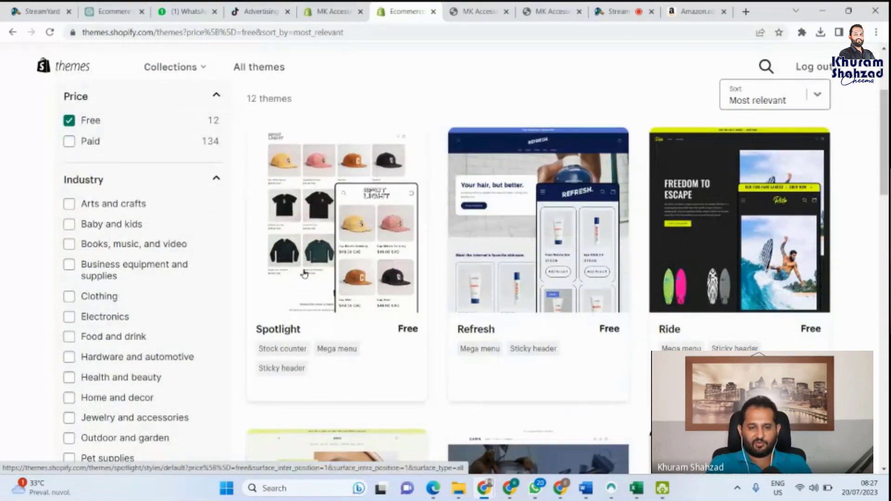
left_click(305, 274)
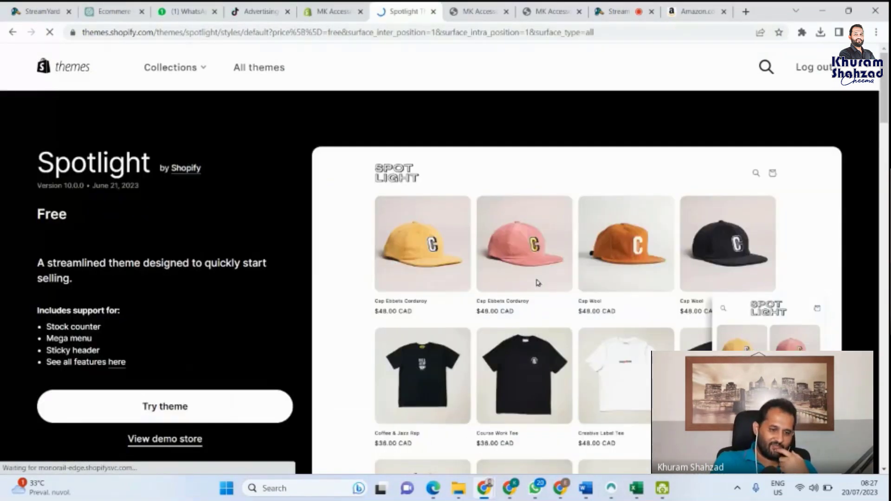
Step: Choose Try theme on the Spotlight page to add it to the MK Accessories store
scroll(537, 282, "down", 1)
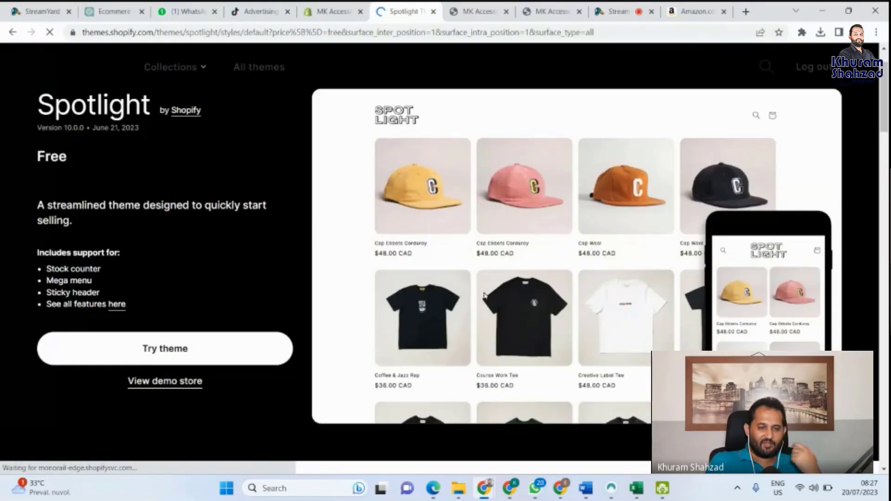
left_click(179, 349)
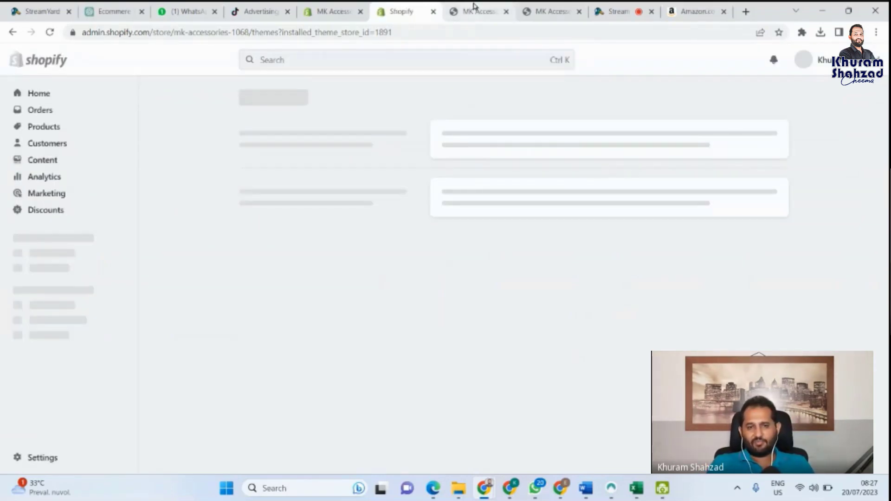
Step: Close both MK Accessories storefront preview tabs, leaving the StreamYard studio showing
mouse_move(475, 5)
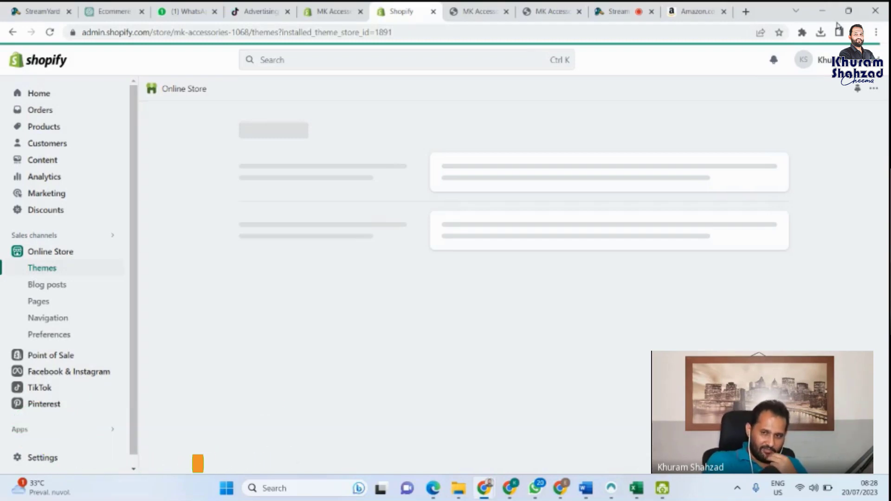
left_click(513, 8)
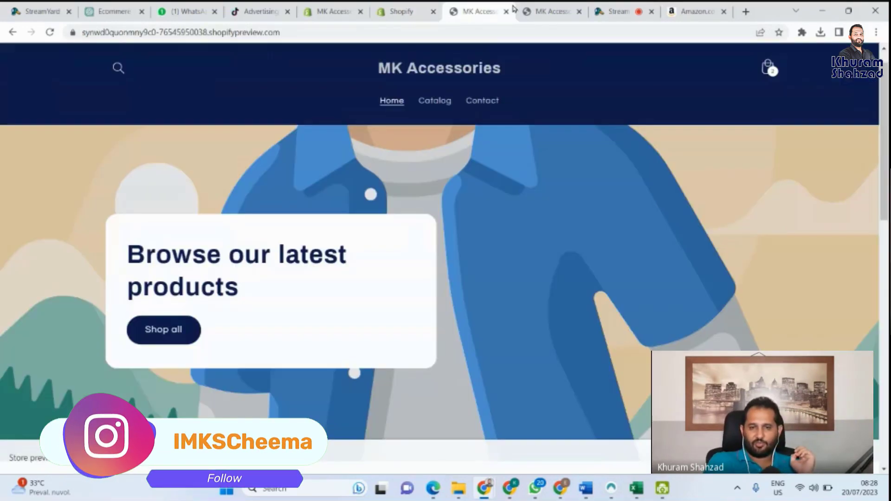
left_click(507, 12)
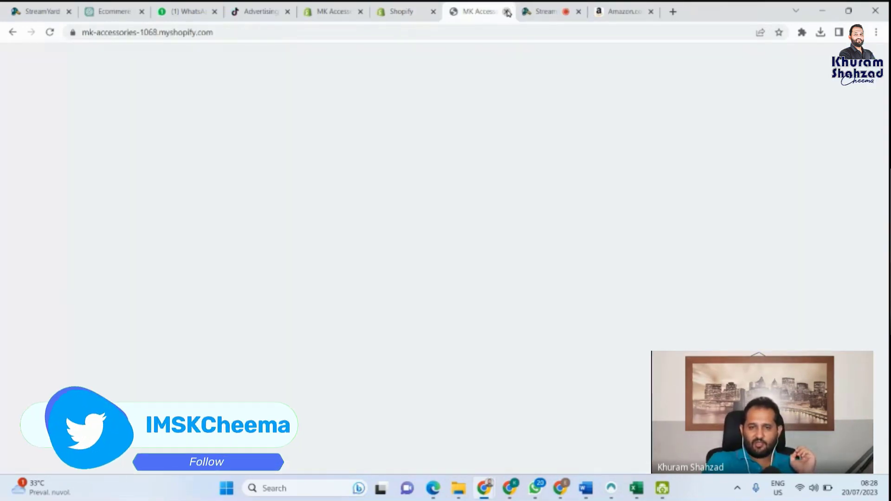
left_click(507, 12)
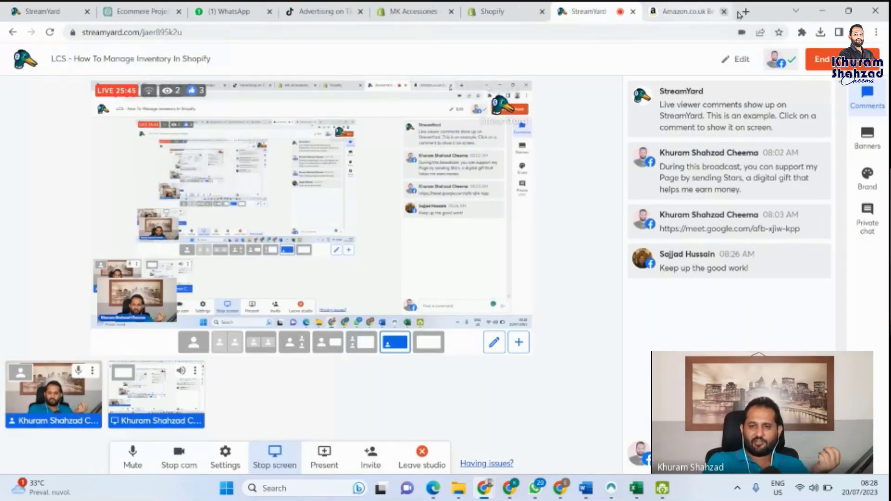
left_click(746, 13)
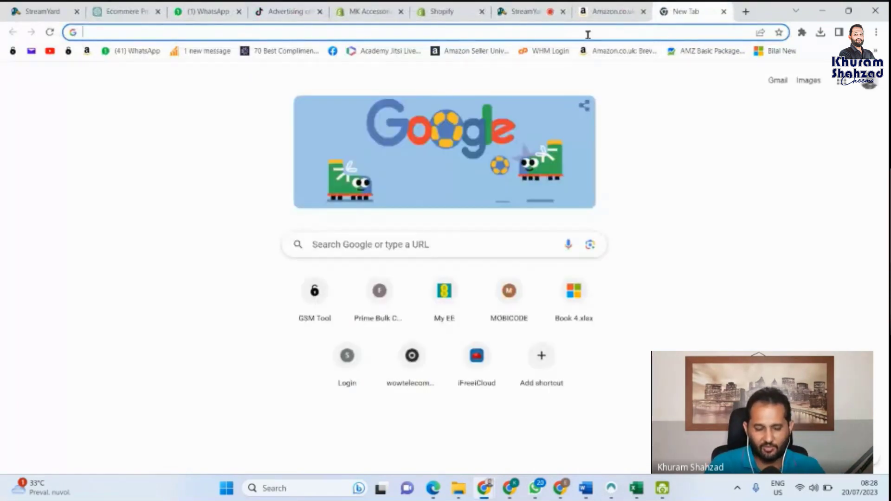
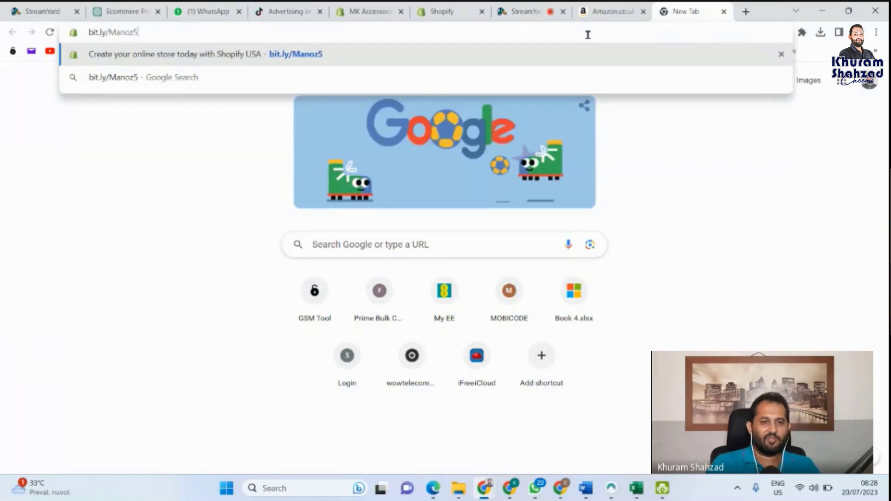
key("Return")
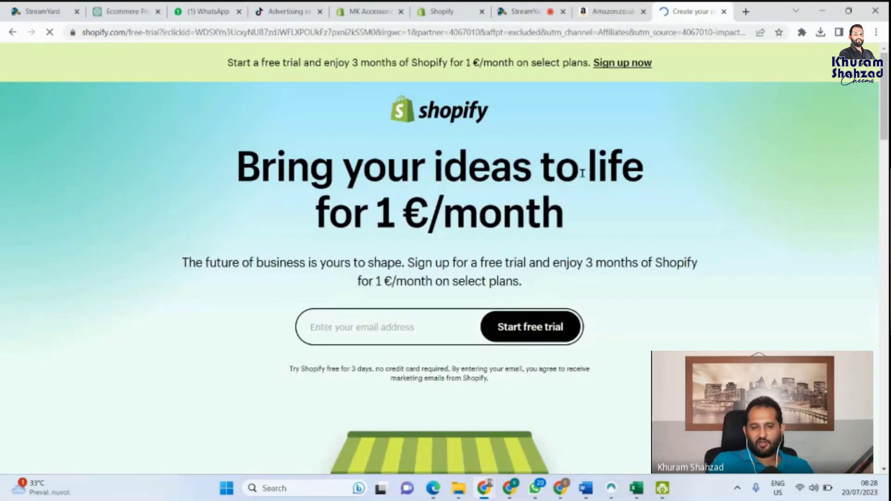
Step: Highlight the free-trial disclaimer, the 1 € monthly price and the '3 months' offer
scroll(509, 229, "down", 2)
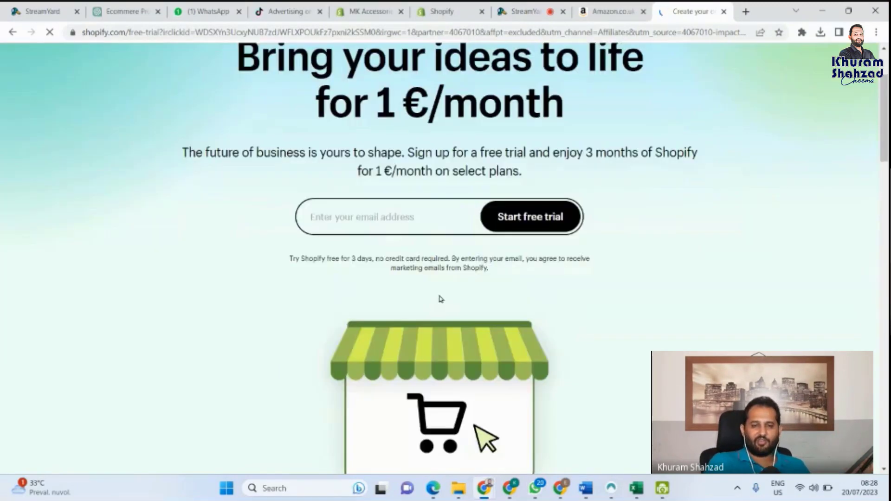
triple_click(356, 257)
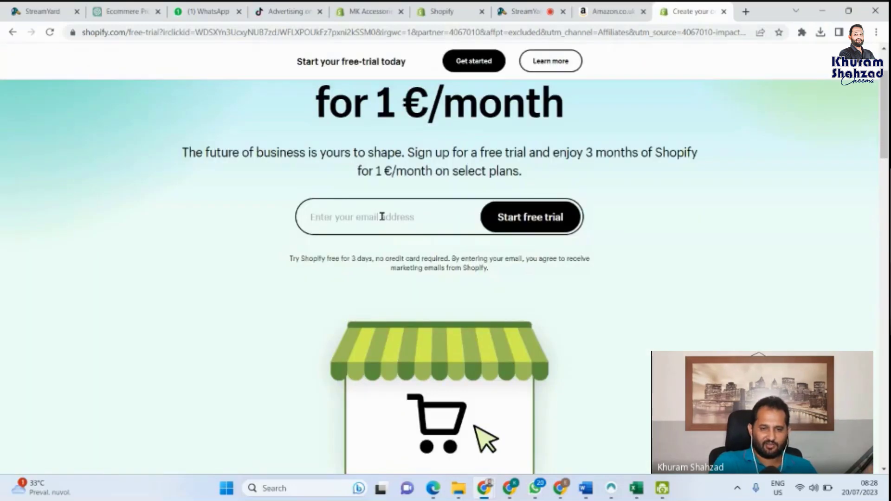
left_click(382, 216)
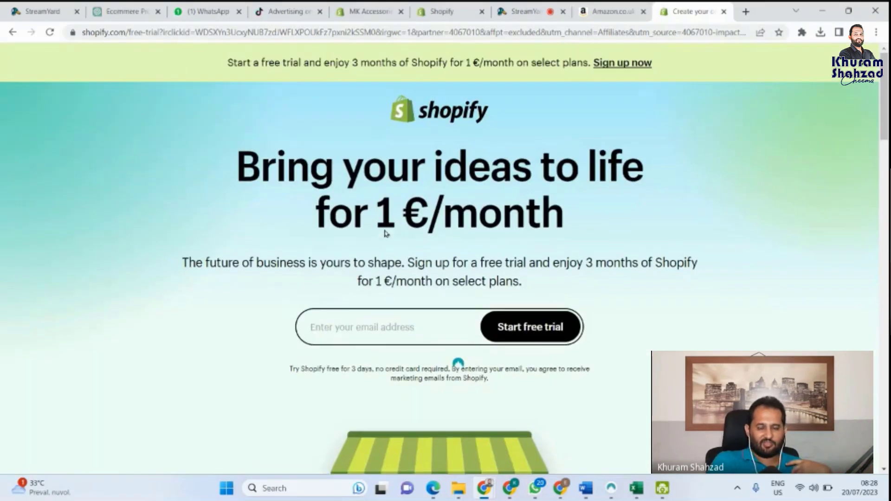
scroll(385, 233, "down", 5)
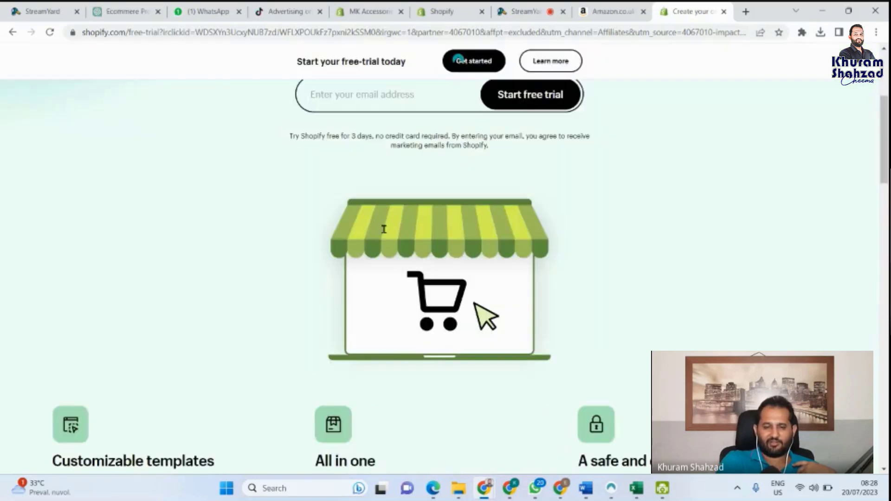
scroll(384, 228, "up", 4)
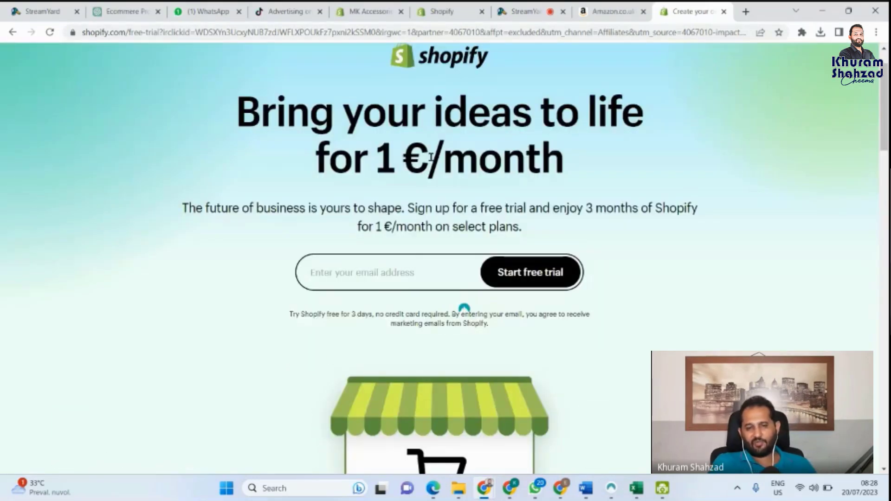
double_click(395, 158)
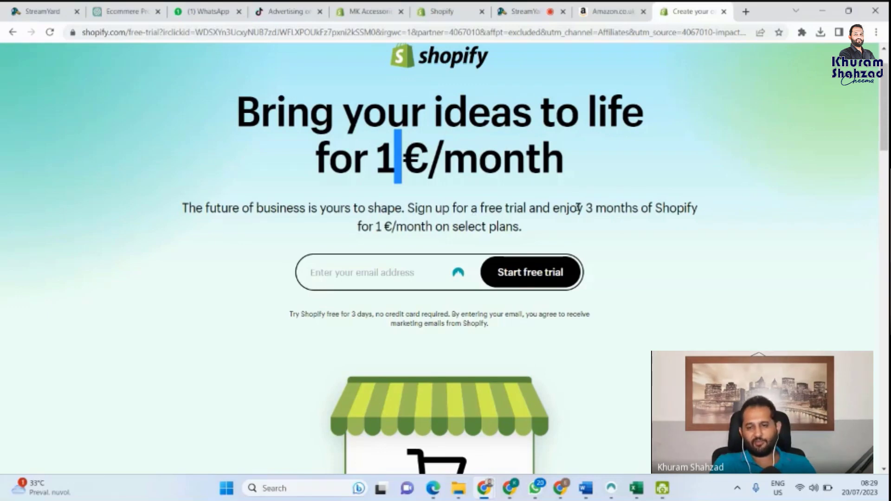
left_click_drag(579, 208, 639, 205)
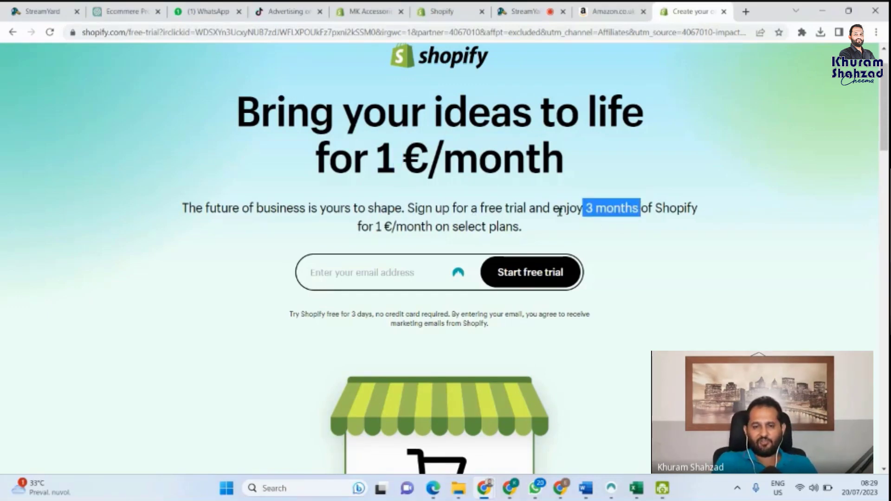
Step: Scroll through the offer page, then go back to the Shopify admin Themes tab
scroll(462, 205, "down", 2)
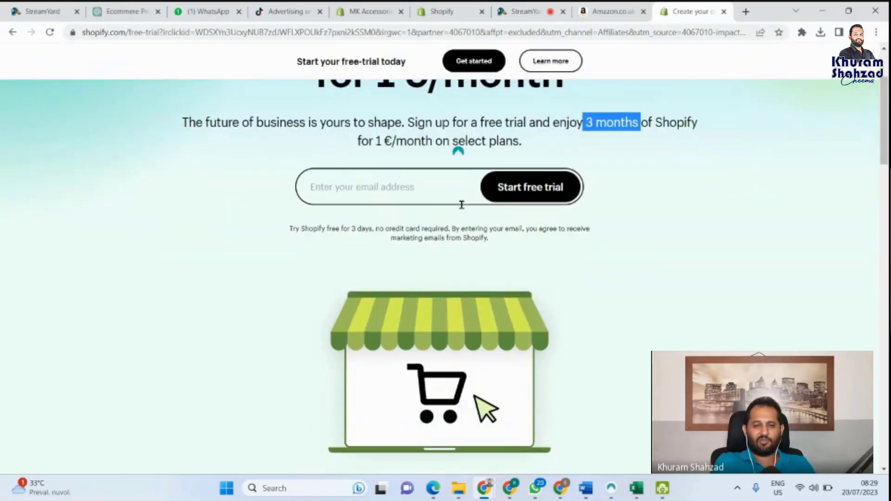
scroll(462, 205, "down", 3)
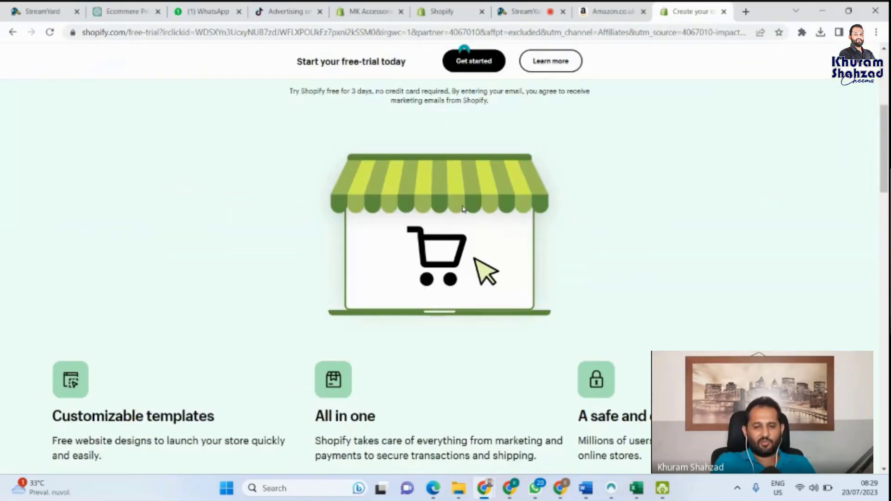
scroll(462, 209, "down", 4)
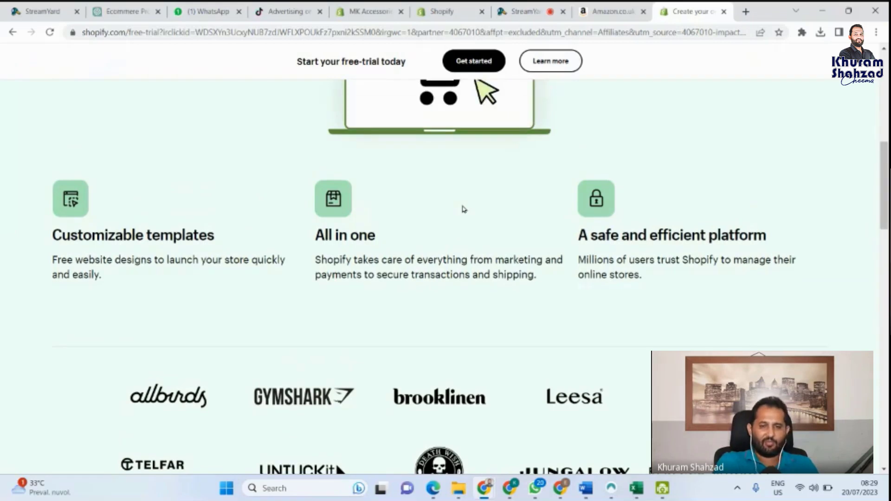
scroll(463, 209, "up", 7)
scroll(463, 209, "up", 2)
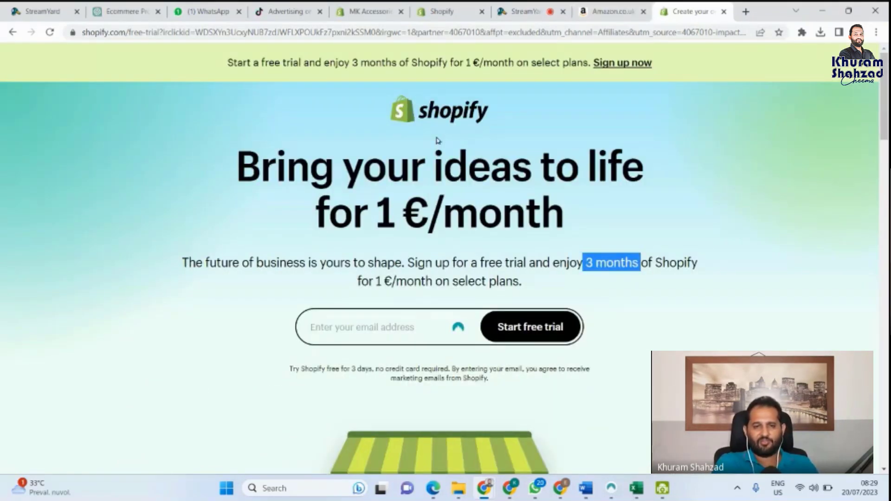
left_click(434, 10)
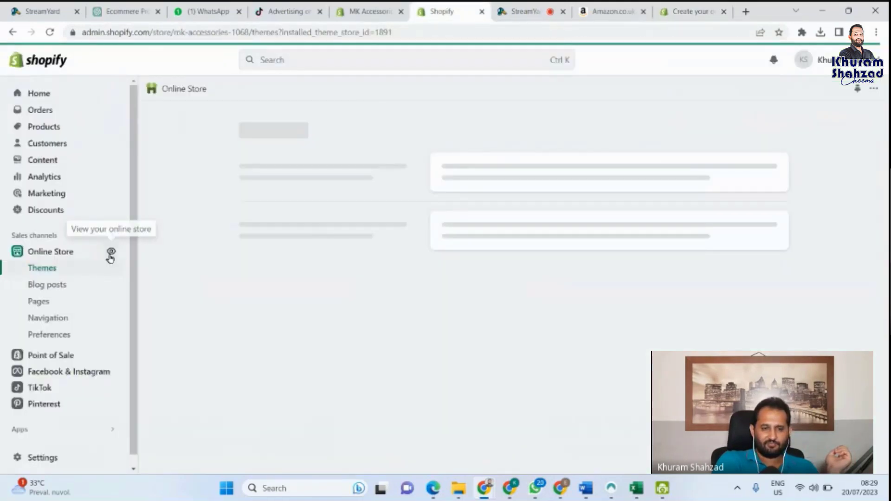
Step: Open the online store in a new tab, then close that storefront preview to return to Themes
left_click(111, 253)
left_click(403, 7)
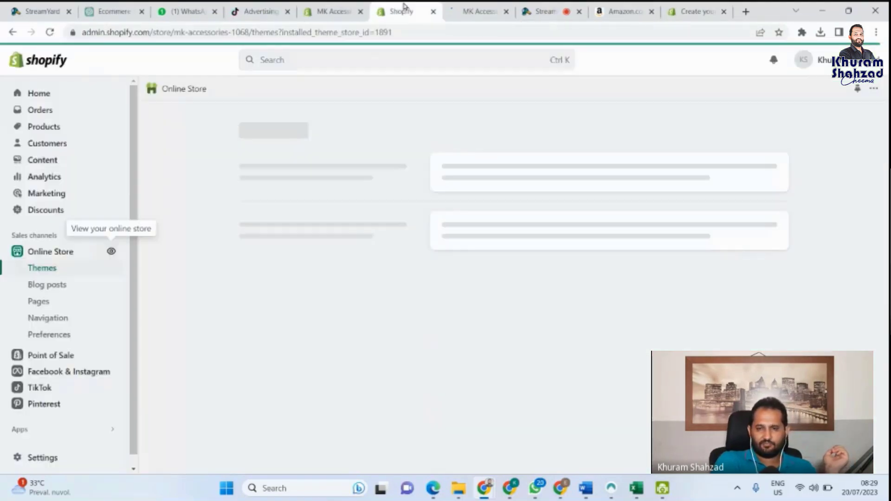
left_click(490, 6)
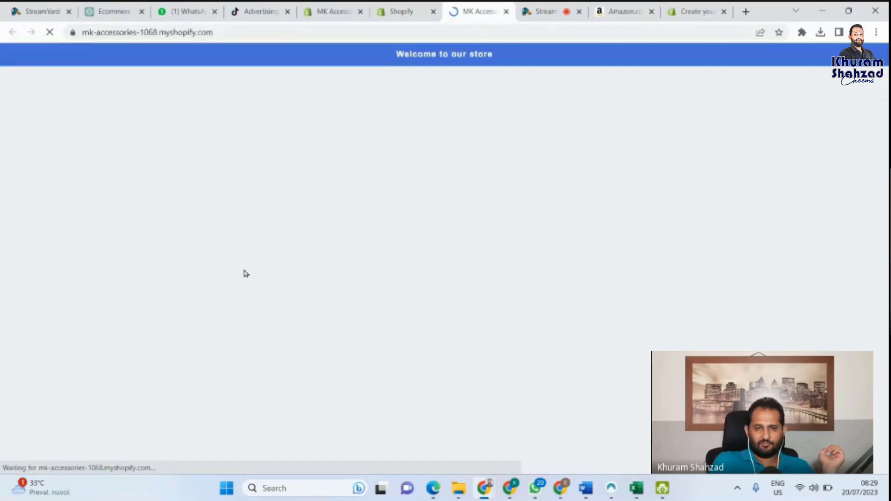
left_click(506, 11)
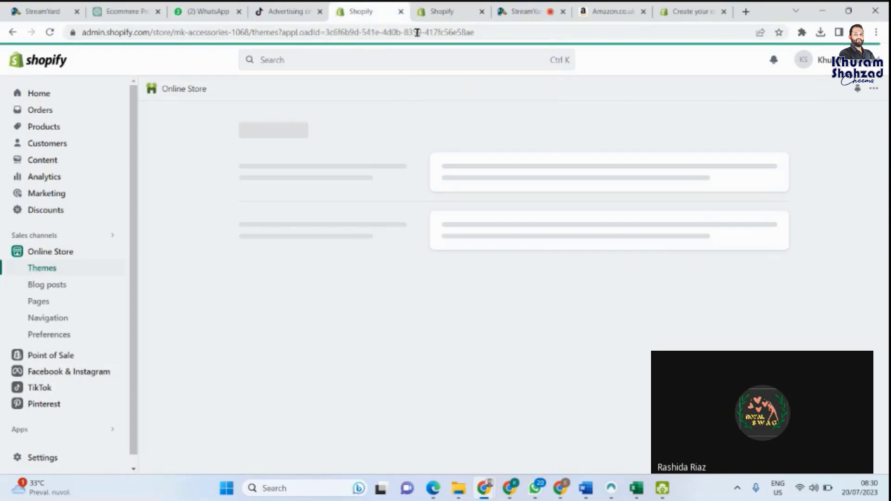
Step: Alternate between both admin Themes tabs and the live stream, settling on the installed_theme_store_id=1891 tab
left_click(440, 6)
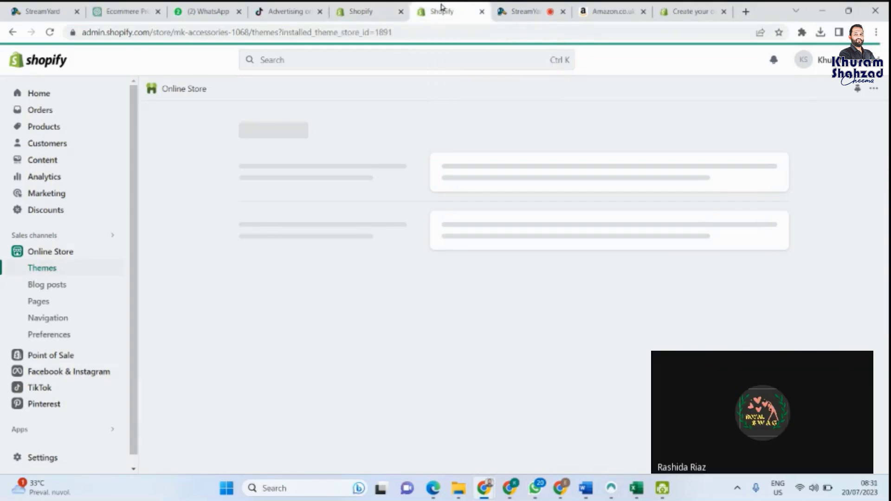
left_click(377, 7)
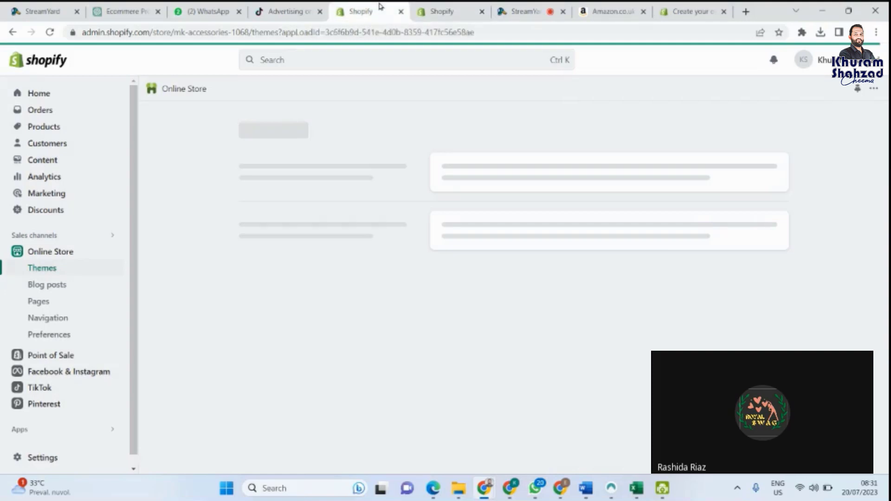
left_click(443, 11)
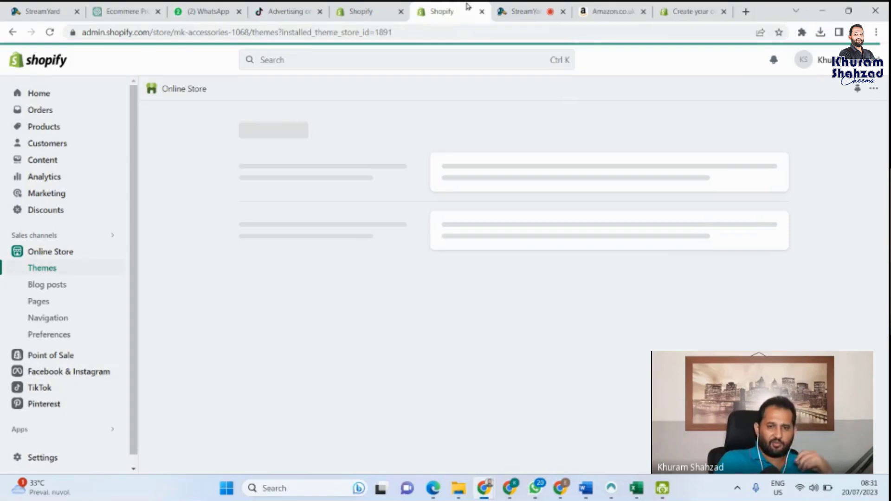
left_click(511, 6)
left_click(442, 11)
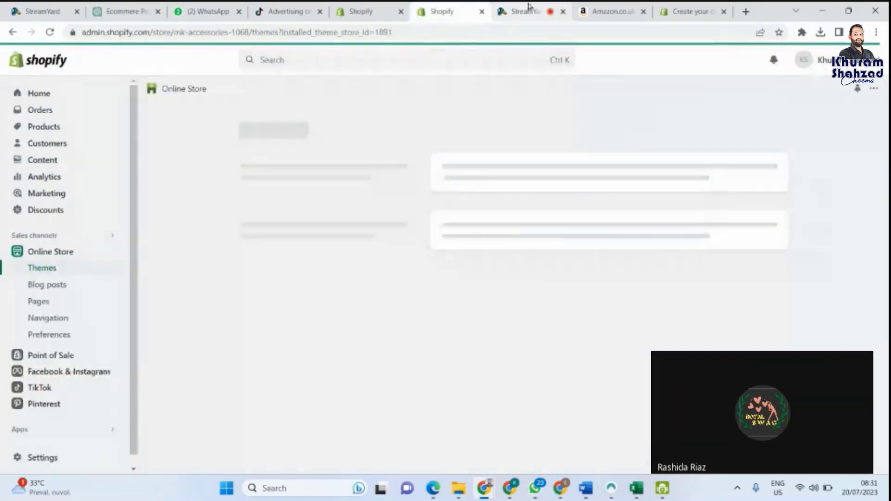
left_click(367, 7)
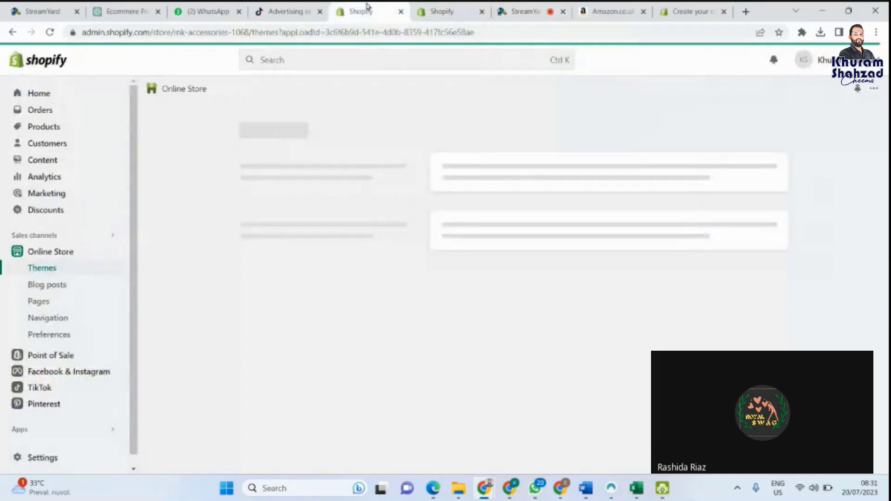
left_click(450, 6)
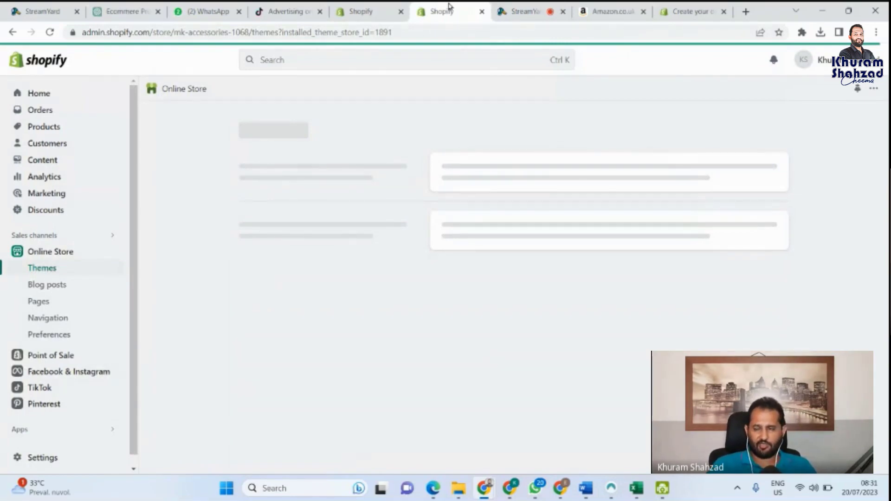
left_click(365, 7)
left_click(442, 8)
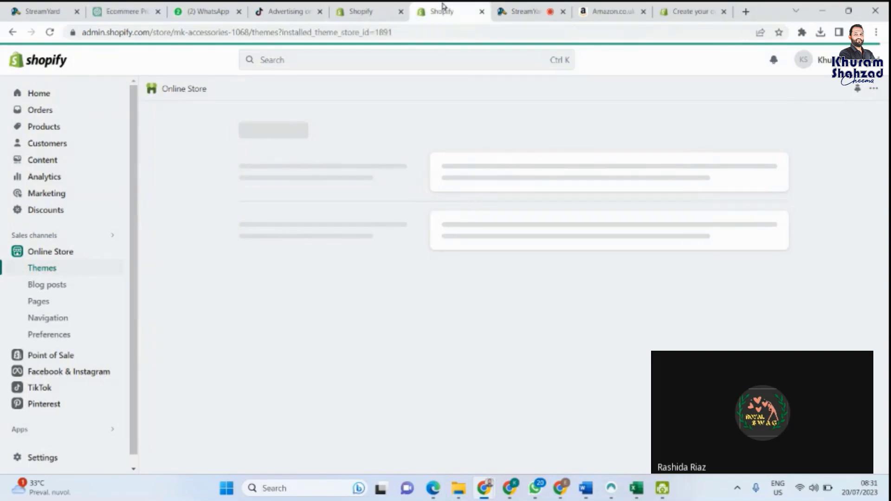
left_click(521, 7)
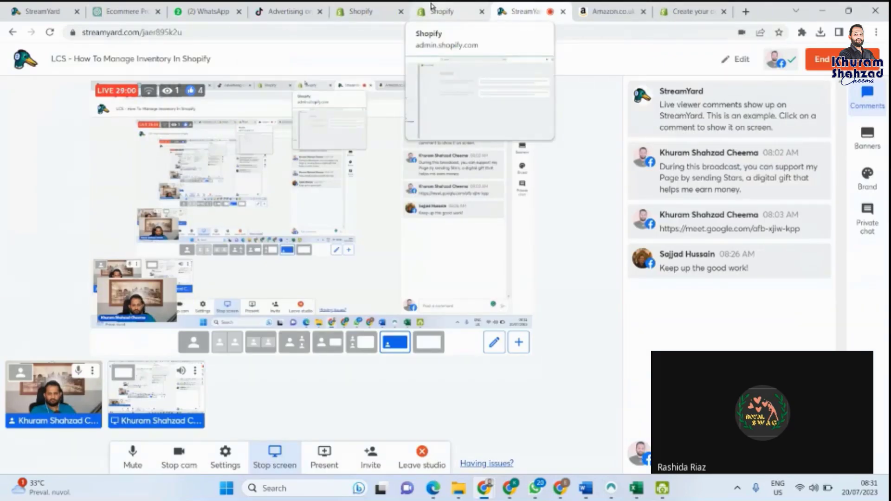
left_click(431, 7)
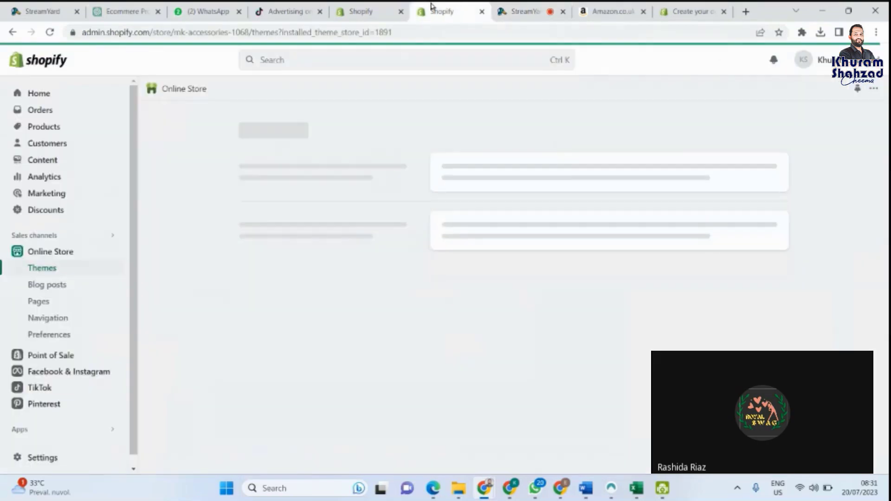
left_click(369, 10)
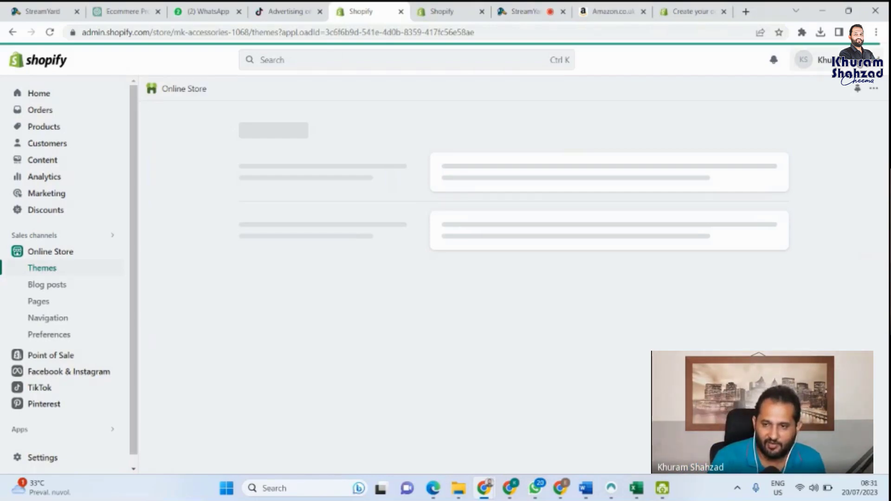
left_click(455, 6)
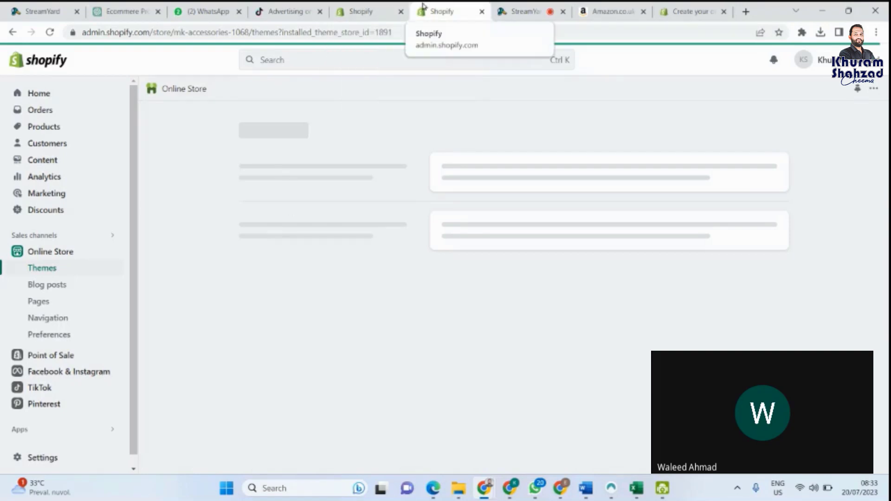
Step: Check both admin Themes tabs for loading progress, then reopen Themes from the sidebar
left_click(359, 6)
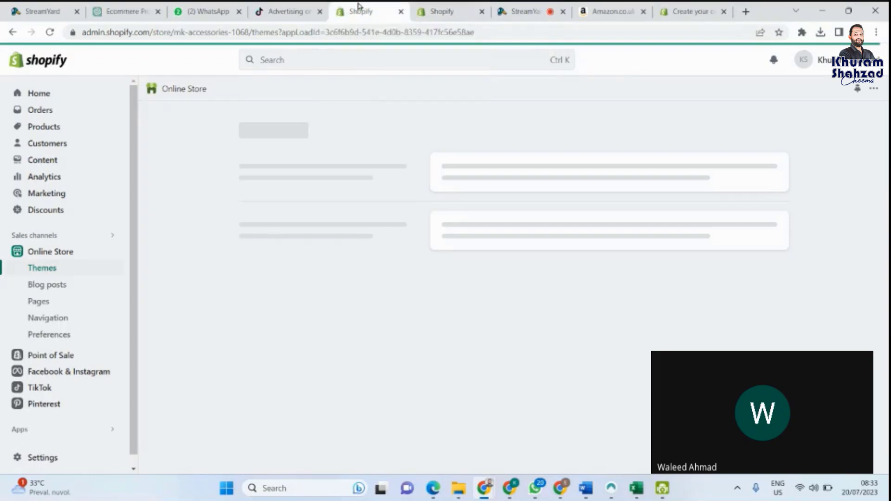
left_click(441, 6)
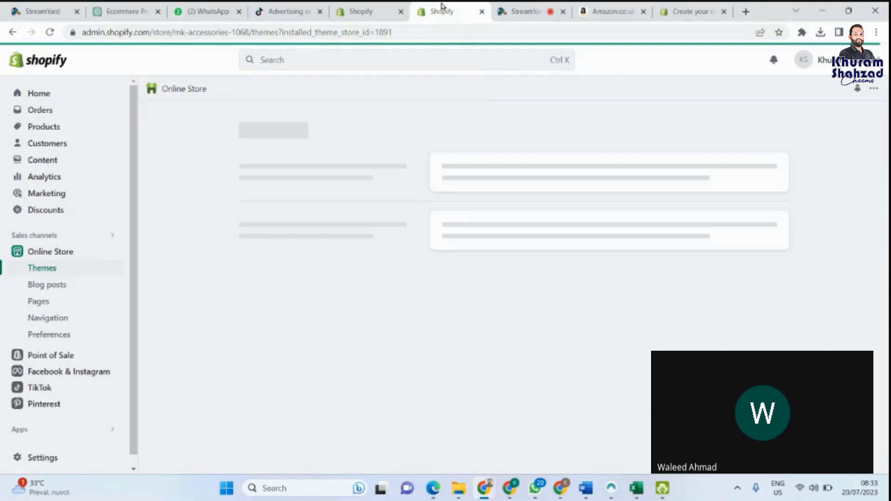
left_click(353, 6)
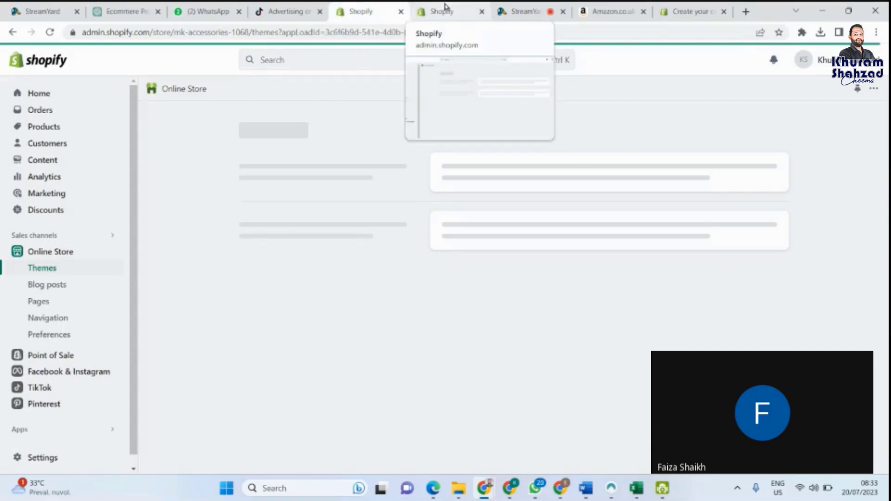
left_click(444, 6)
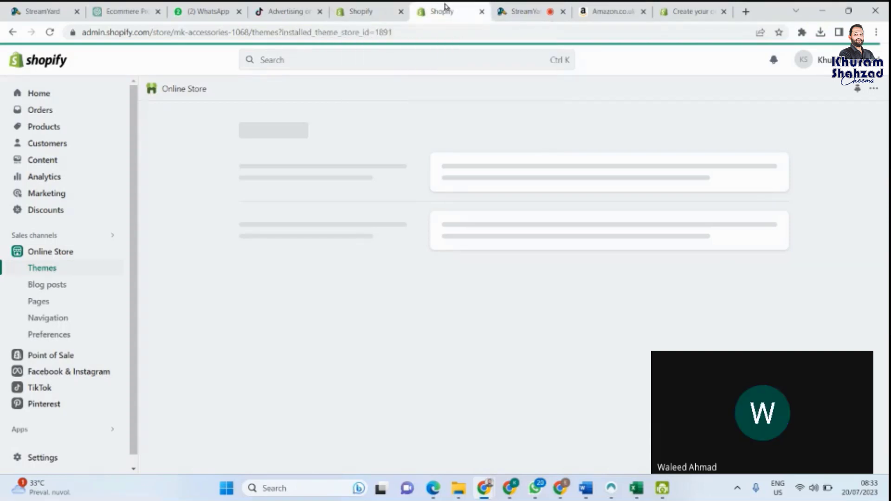
left_click(355, 7)
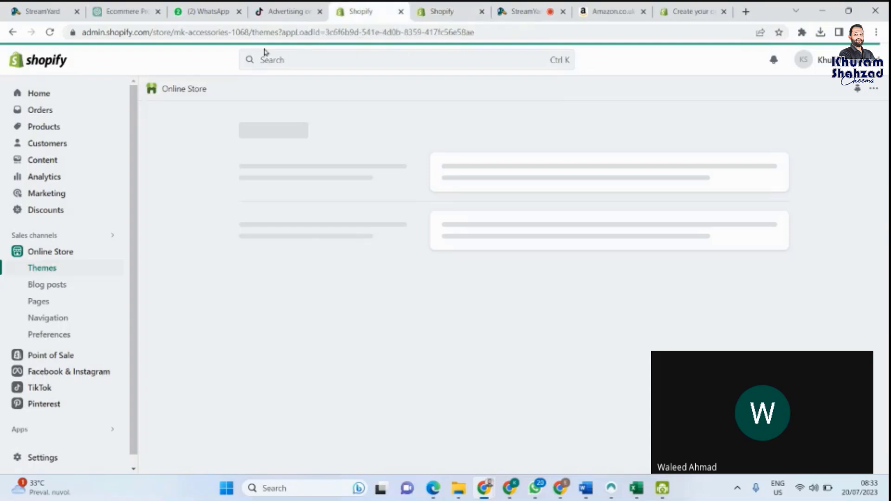
left_click(457, 10)
left_click(369, 8)
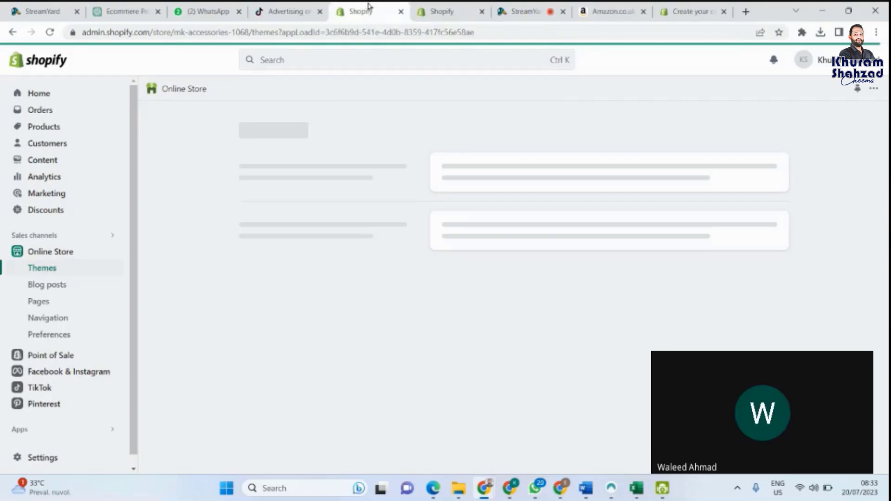
left_click(51, 268)
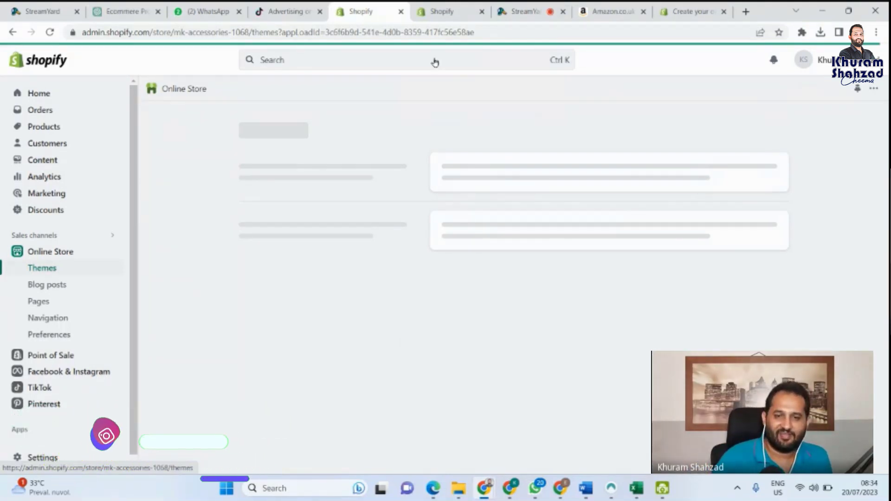
Step: Keep alternating between the installed theme's Themes page and the other admin tab, glancing at the live stream
left_click(431, 9)
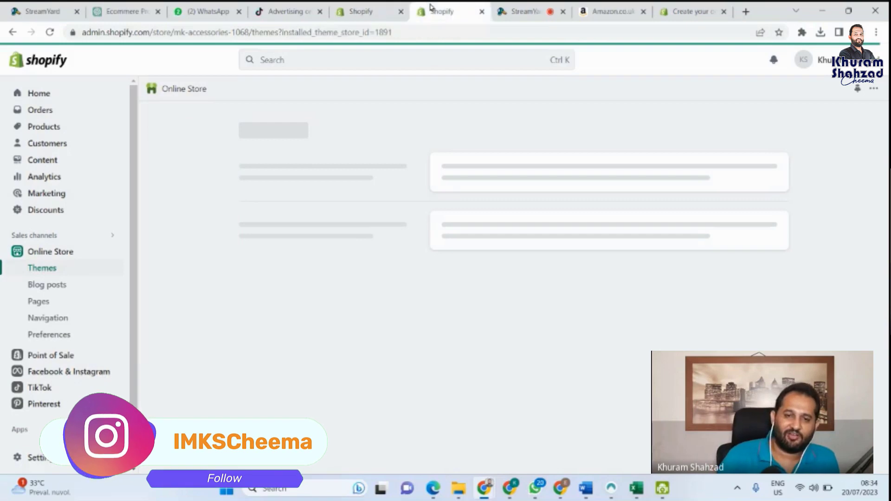
left_click(367, 8)
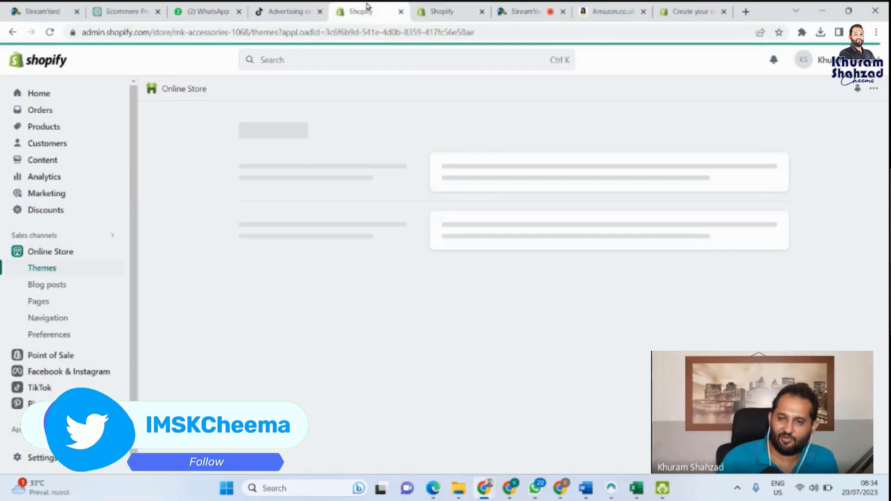
left_click(443, 7)
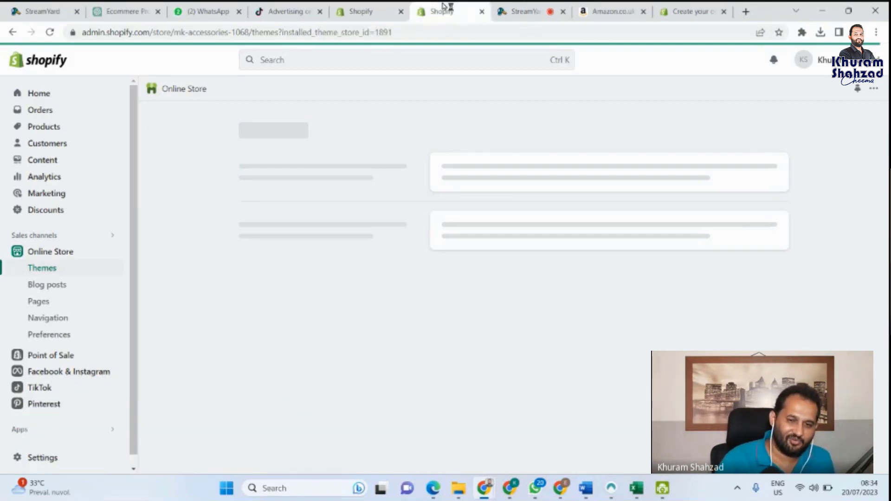
left_click(361, 8)
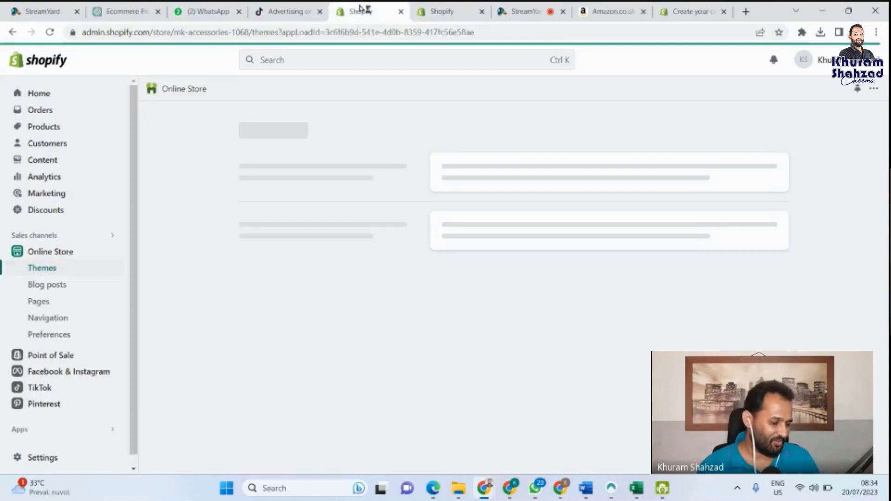
left_click(444, 7)
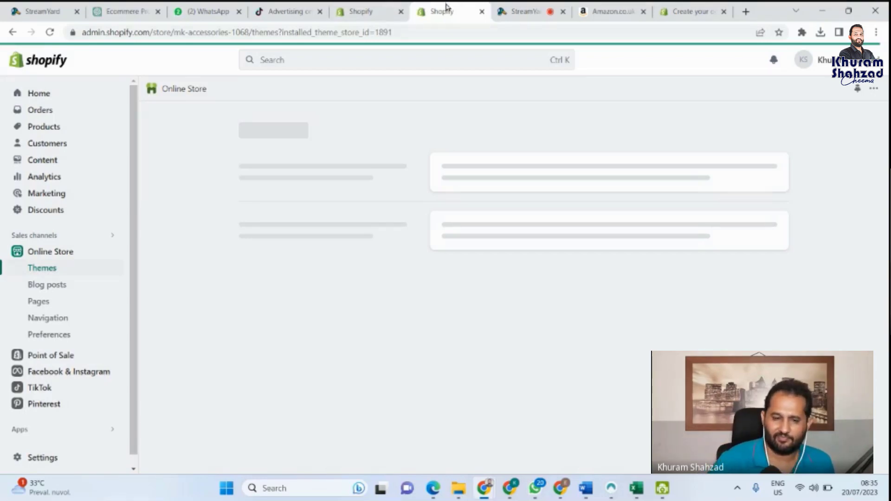
left_click(521, 6)
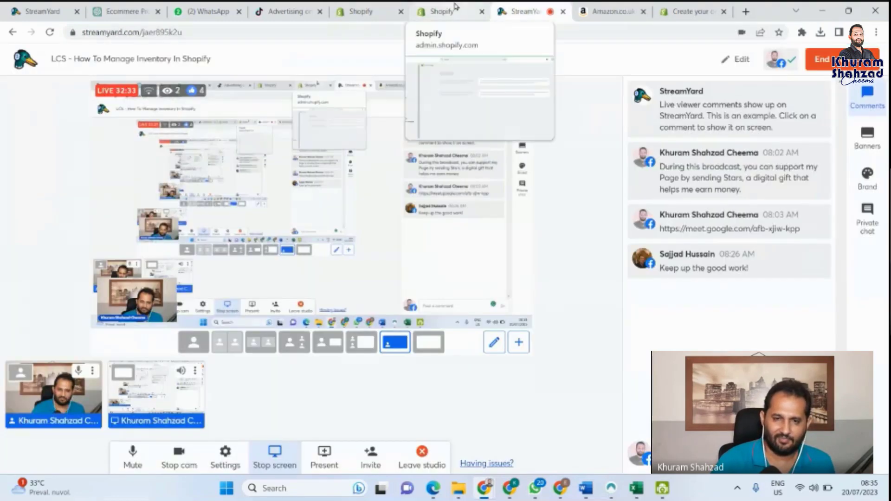
left_click(454, 7)
left_click(364, 6)
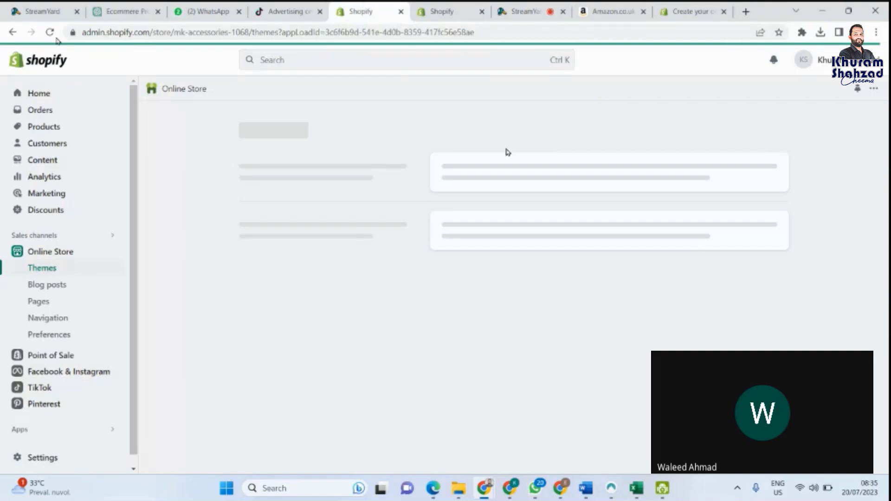
Step: Reload the stuck Themes page and settle on the first admin Themes tab
left_click(50, 32)
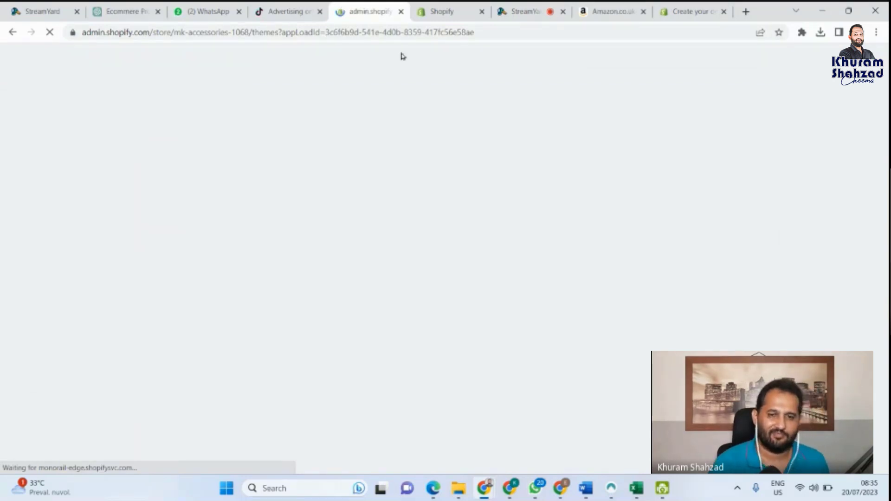
left_click(441, 6)
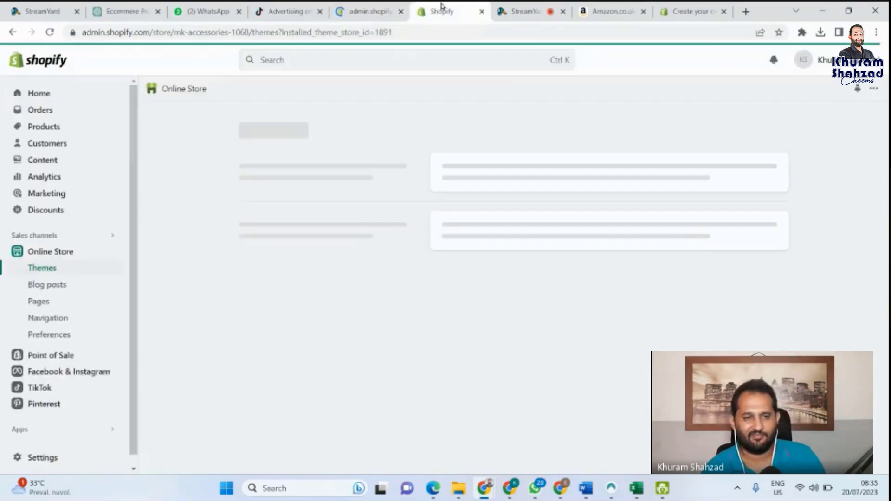
left_click(360, 7)
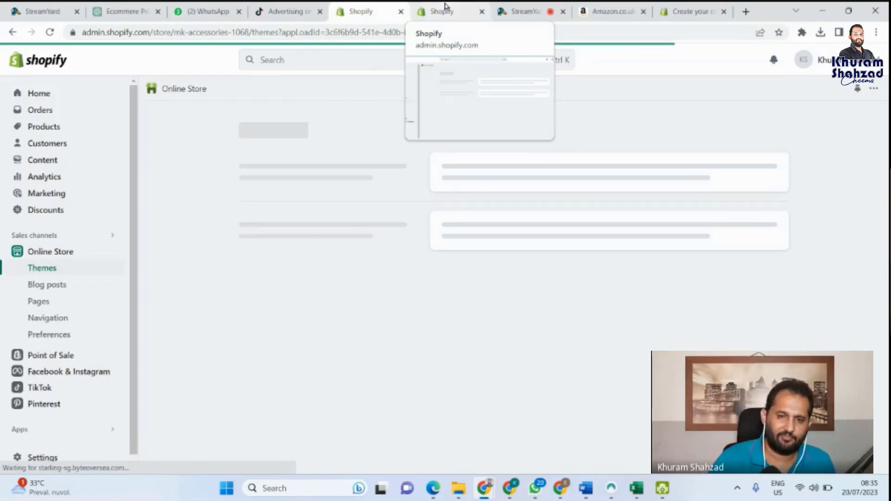
left_click(445, 6)
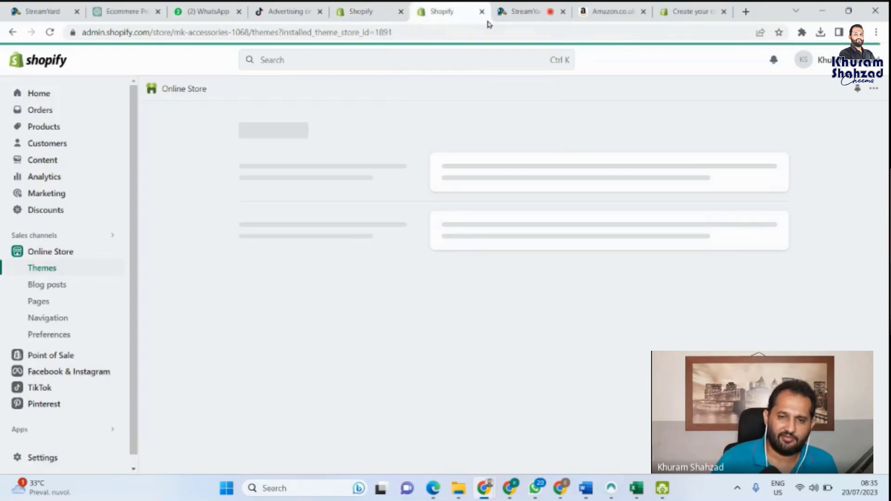
left_click(365, 6)
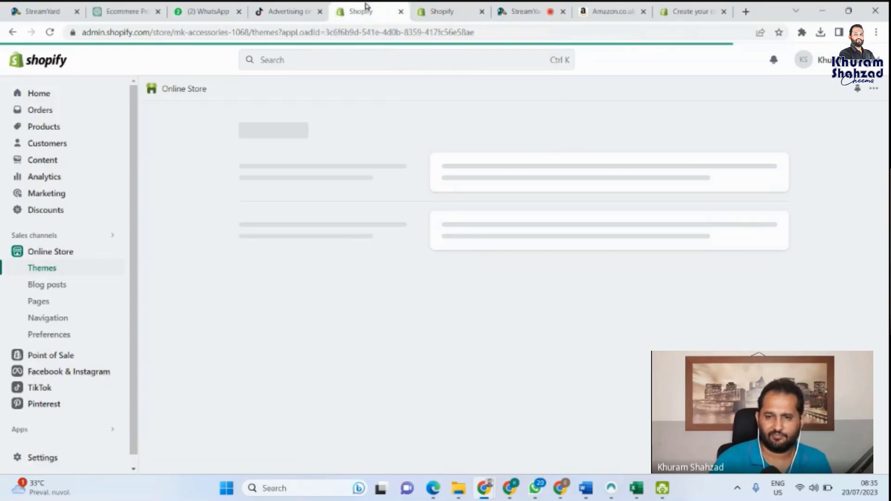
Step: Close the free-trial sign-up and Amazon Best Sellers tabs and go back to the first Shopify tab
left_click(705, 6)
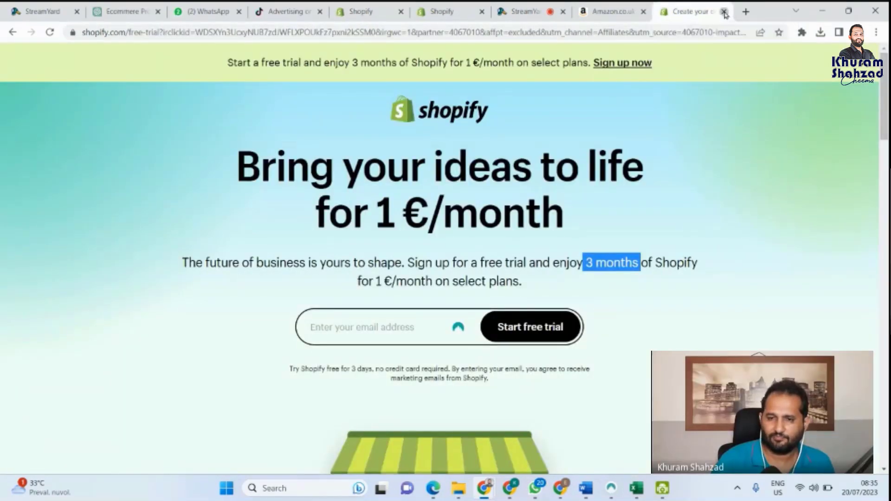
left_click(725, 13)
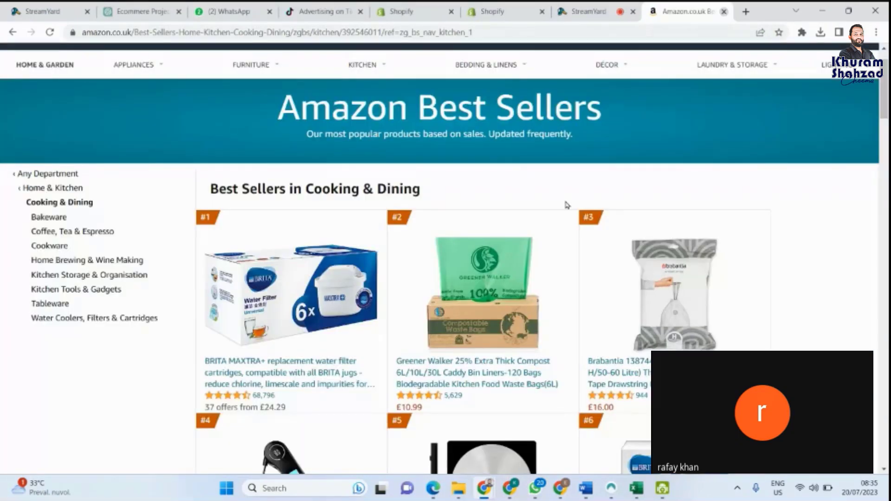
key("ctrl+w")
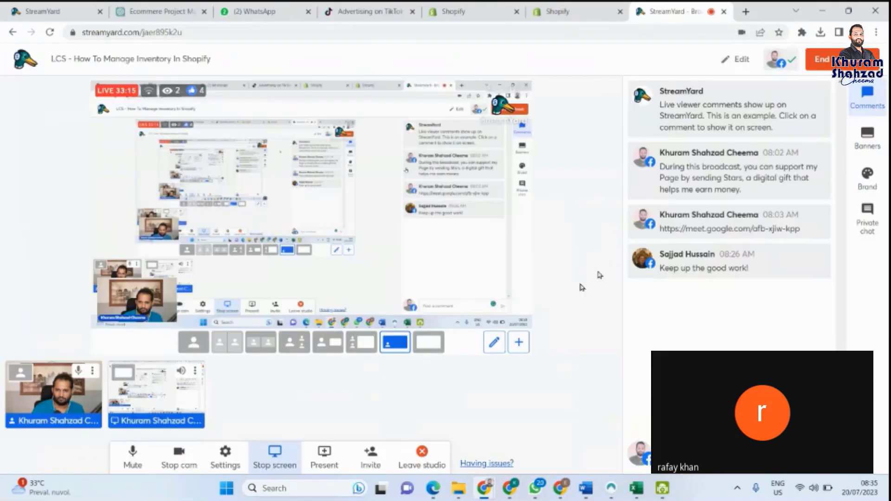
left_click(487, 10)
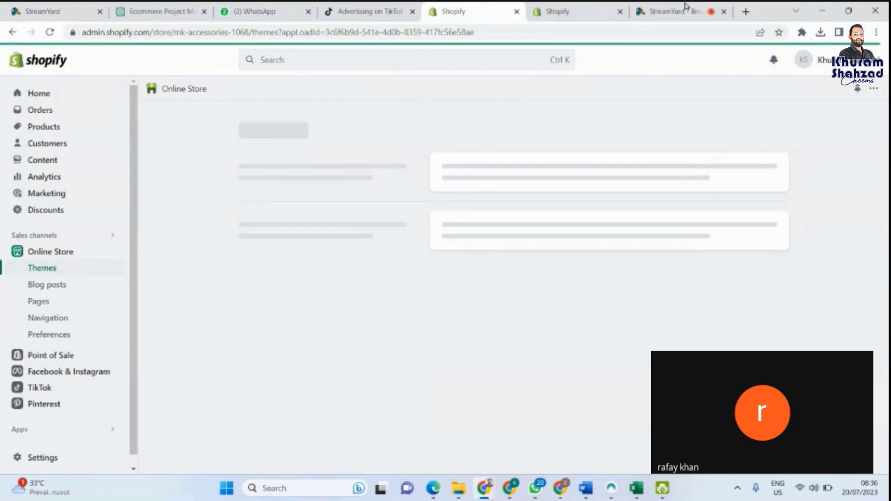
Step: Reload the stalled theme-install tab, then flip between the two Shopify admin tabs
mouse_move(581, 6)
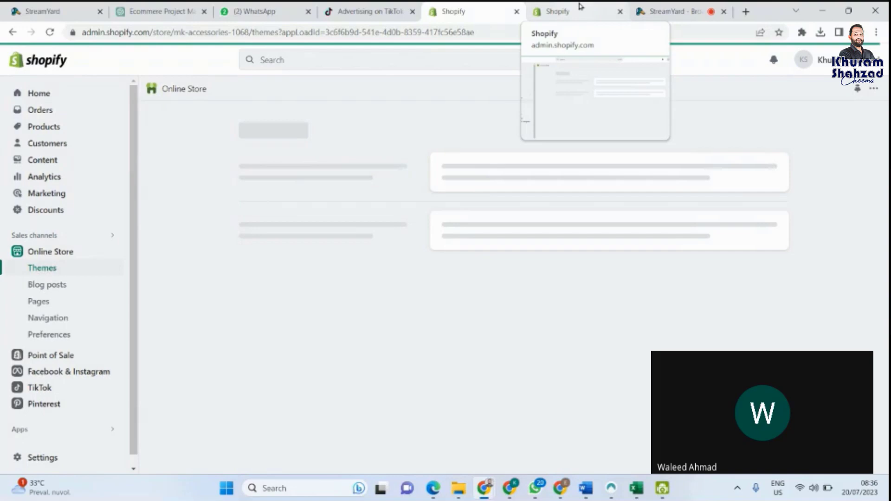
left_click(580, 6)
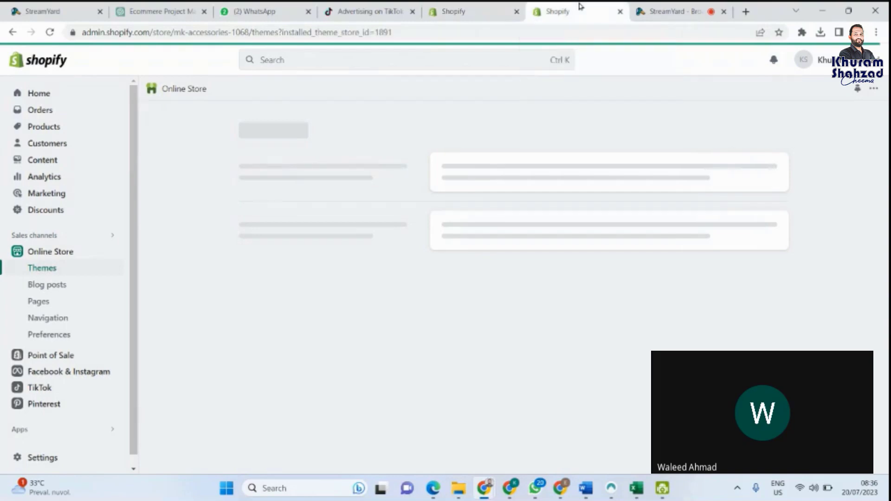
left_click(51, 32)
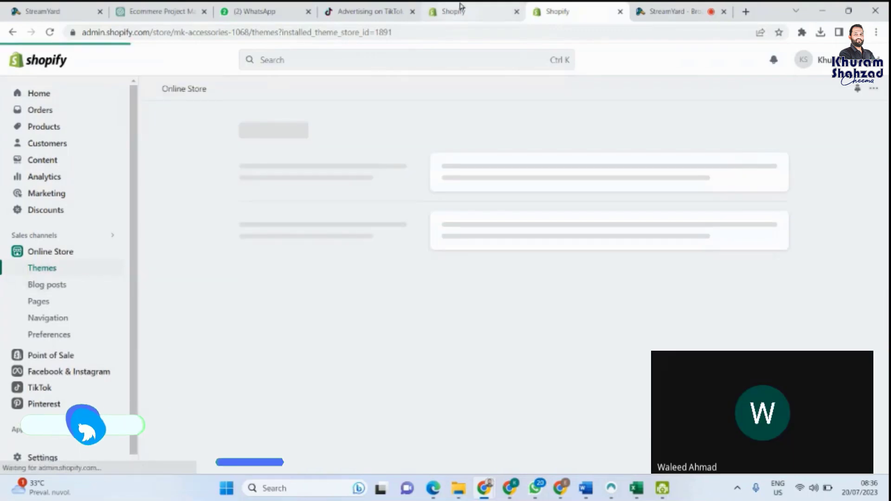
mouse_move(461, 5)
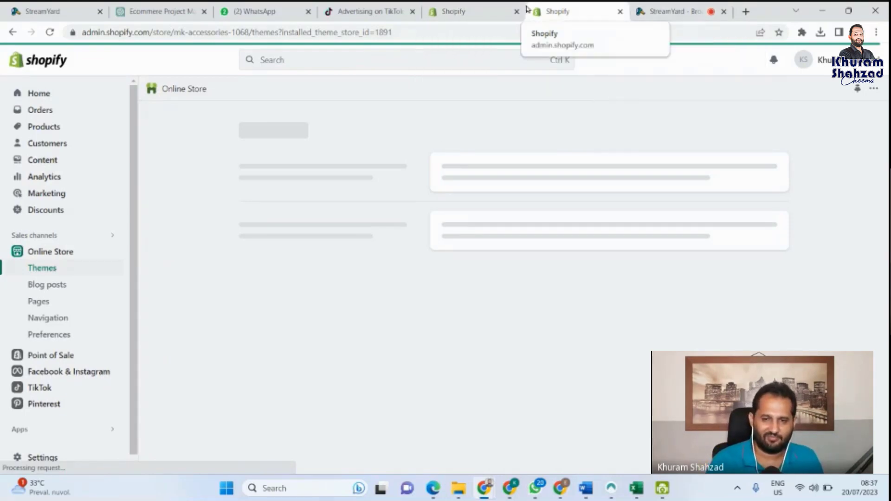
left_click(451, 7)
left_click(556, 7)
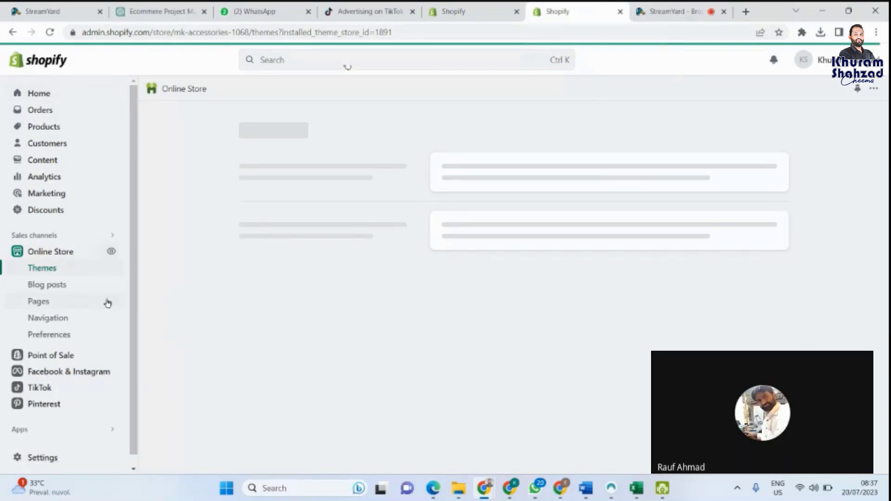
Step: Reload the theme-install tab once more, checking the other Shopify tab while it loads
left_click(50, 33)
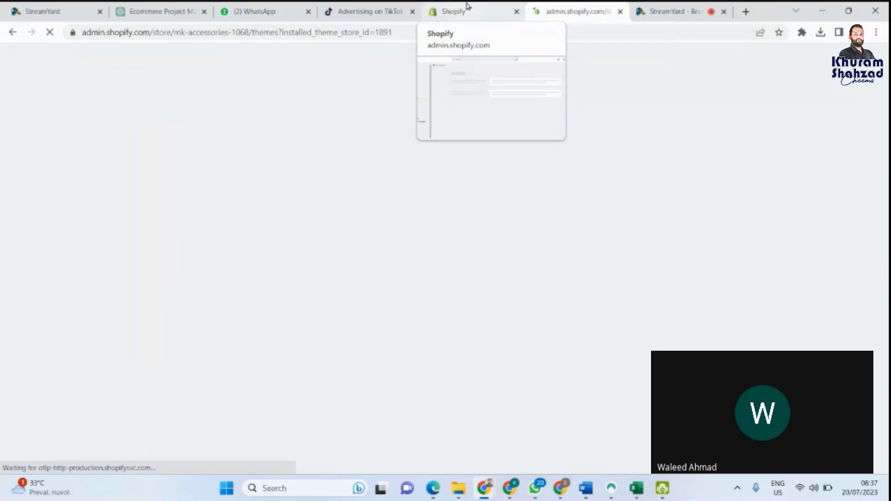
left_click(467, 7)
left_click(603, 7)
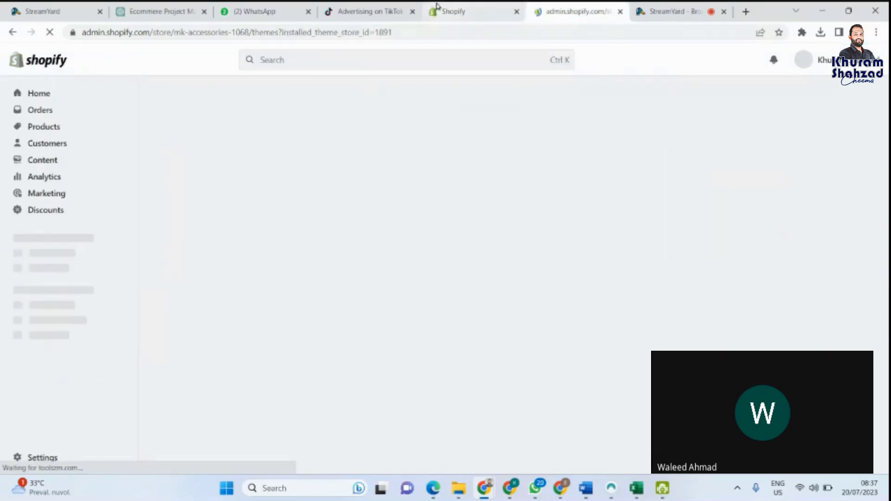
left_click(458, 8)
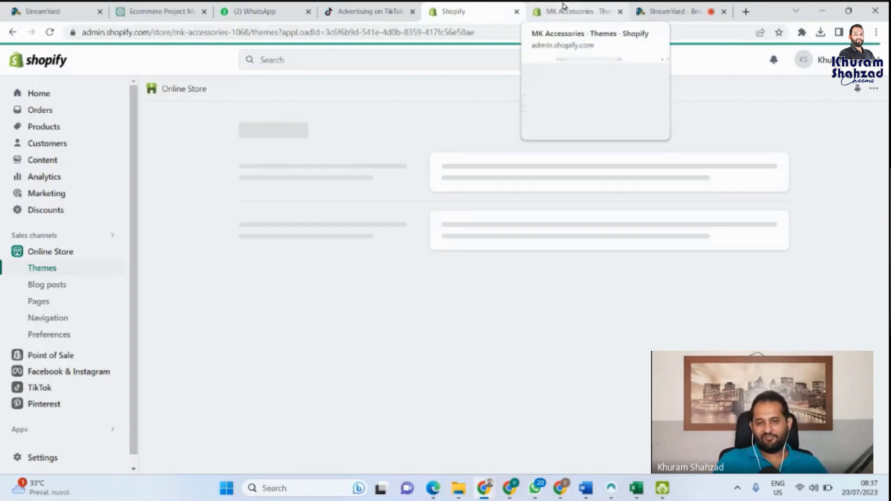
Step: Bring up the 'MK Accessories - Themes' tab and scroll to Spotlight in the Theme library beside Dawn
left_click(575, 7)
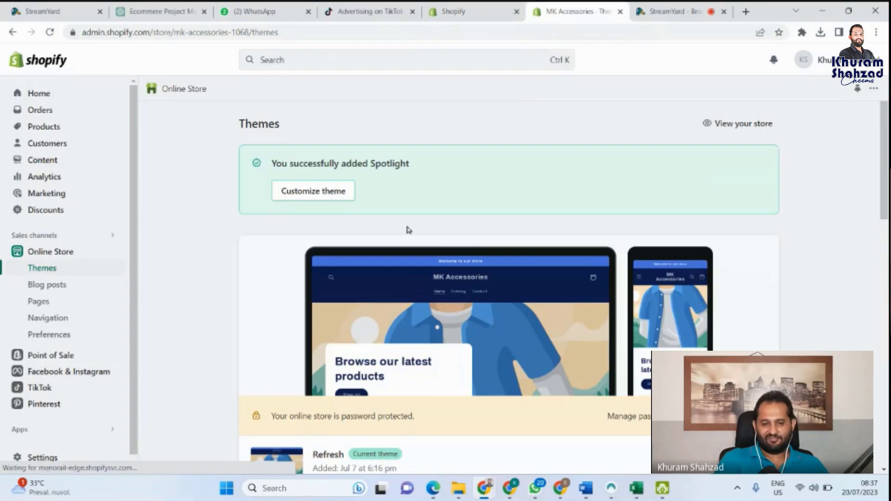
scroll(405, 228, "down", 9)
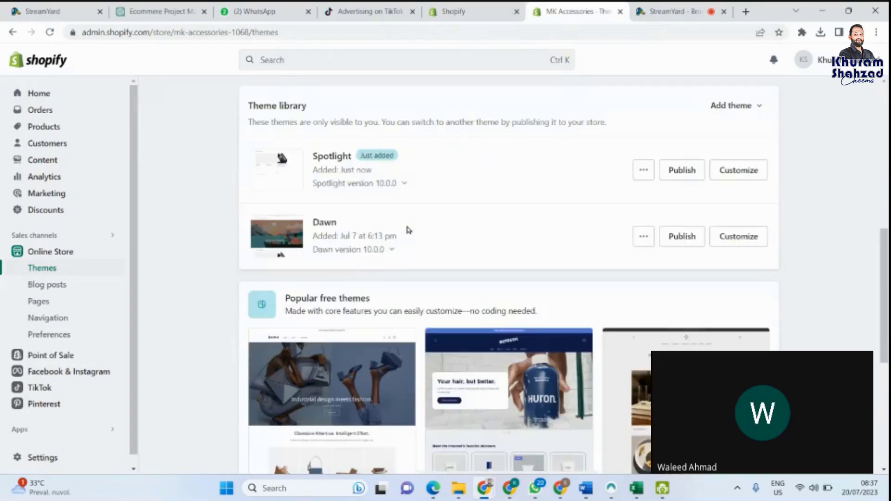
scroll(407, 228, "down", 5)
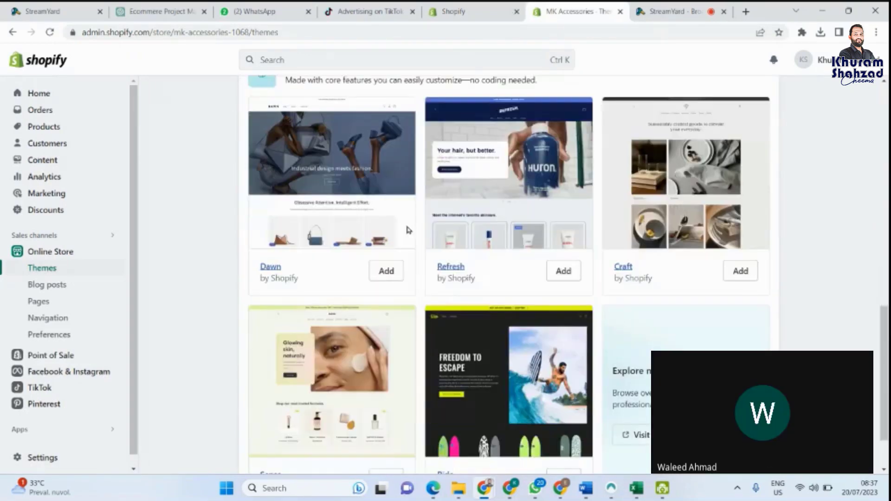
scroll(408, 229, "up", 7)
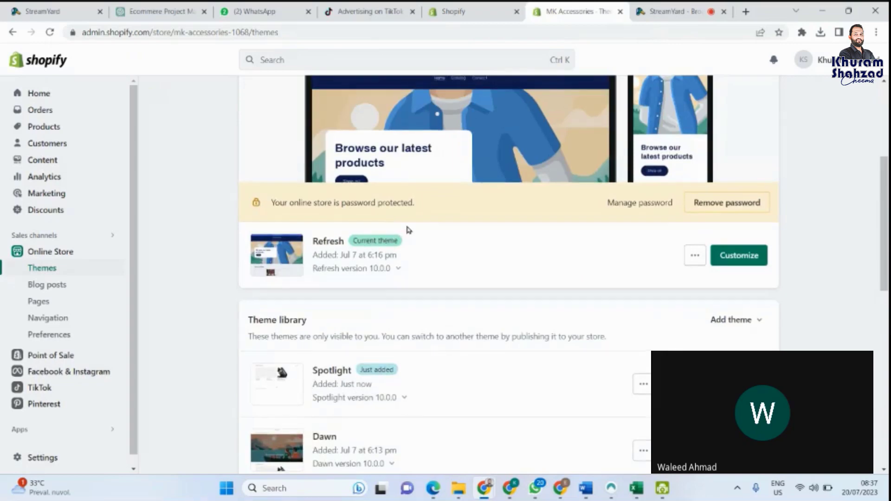
scroll(409, 230, "up", 1)
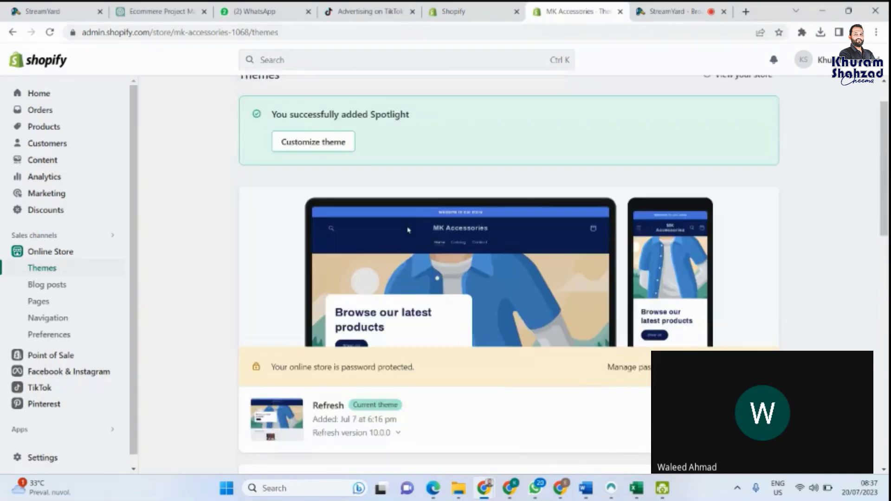
scroll(408, 229, "down", 4)
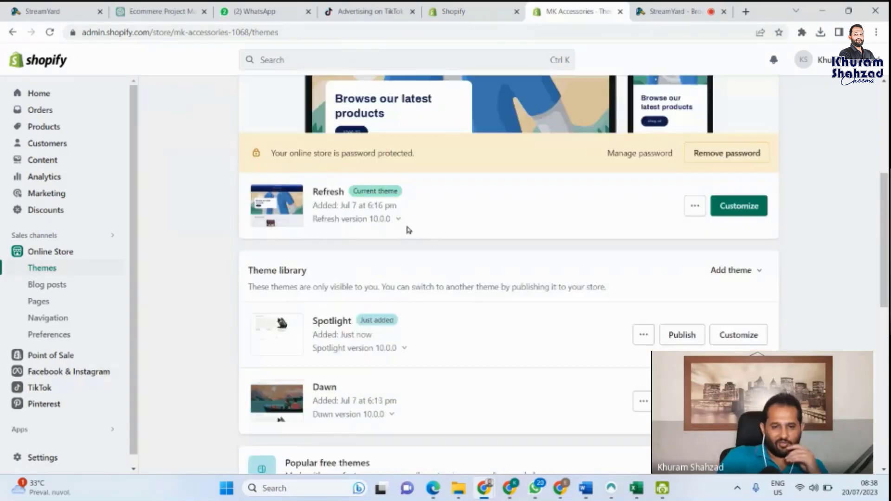
scroll(408, 229, "down", 2)
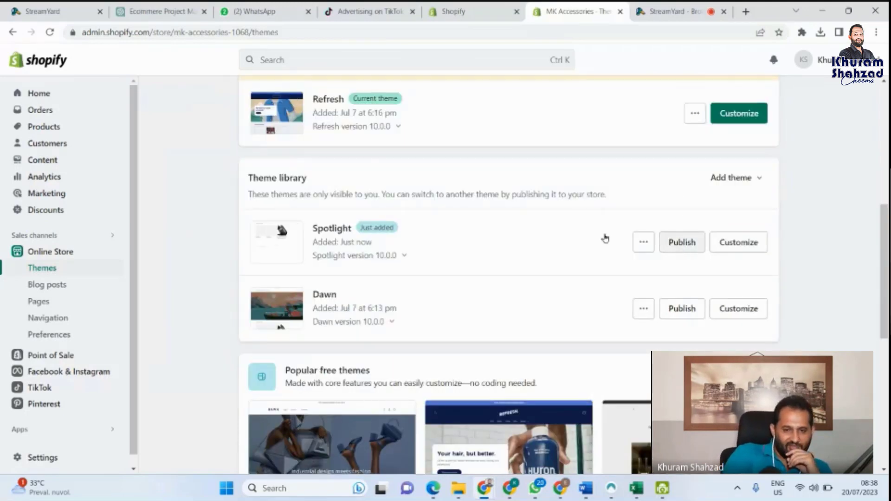
Step: Preview Spotlight on the MK Accessories storefront, then open Spotlight's Customize editor from the Themes page
left_click(642, 246)
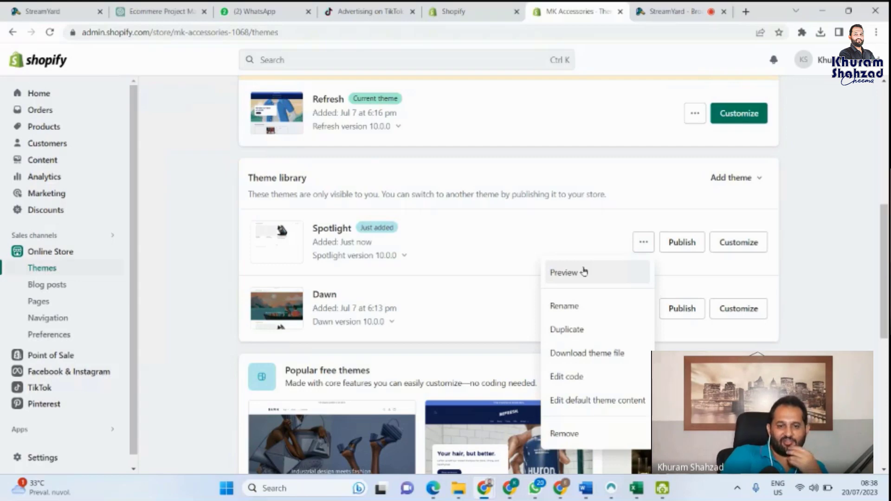
left_click(583, 269)
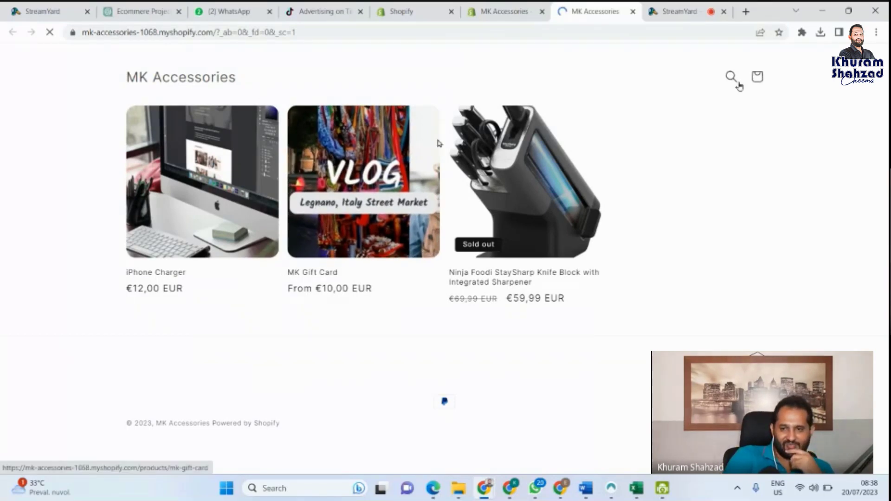
left_click(513, 5)
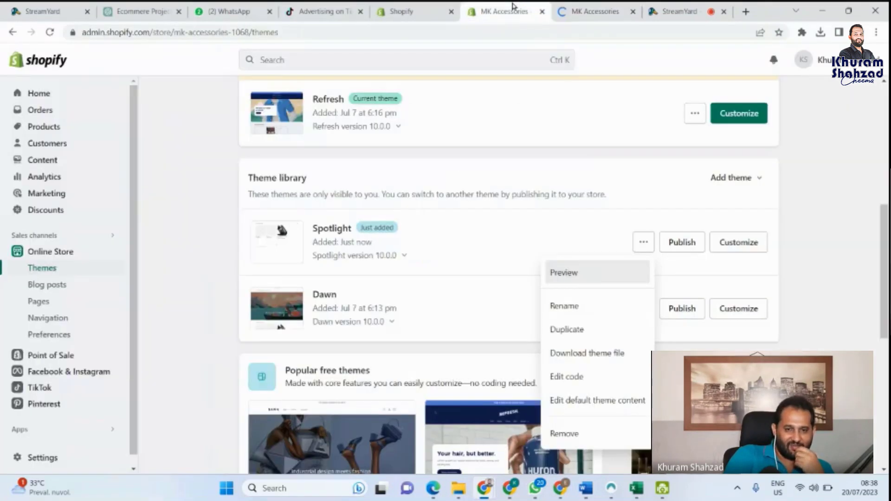
left_click(739, 242)
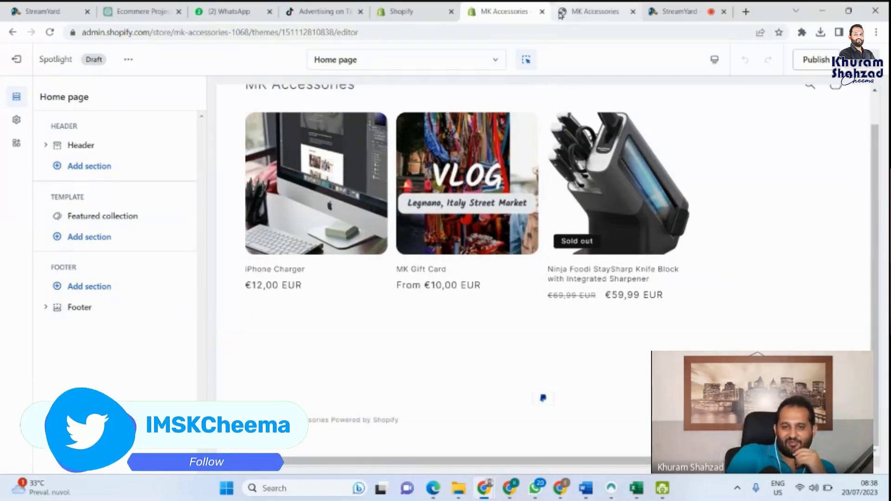
Step: Close the Spotlight theme editor and storefront preview tabs, returning to the Shopify admin Themes tab
left_click(542, 12)
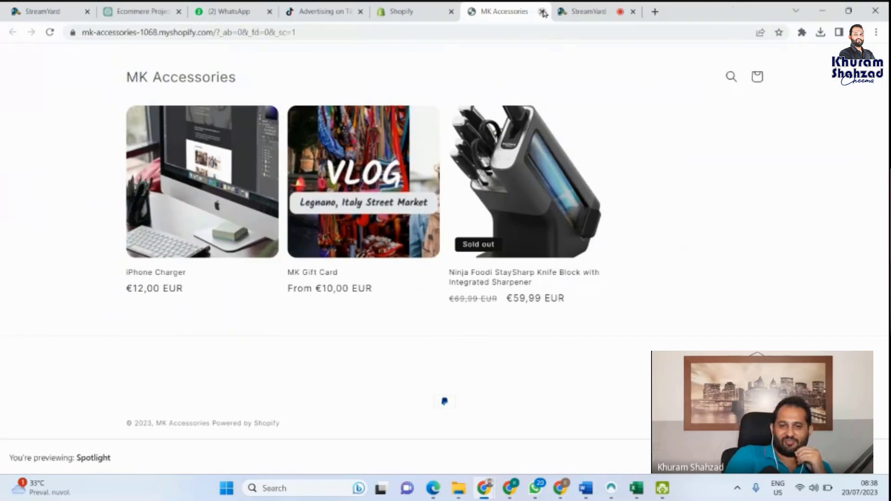
left_click(543, 12)
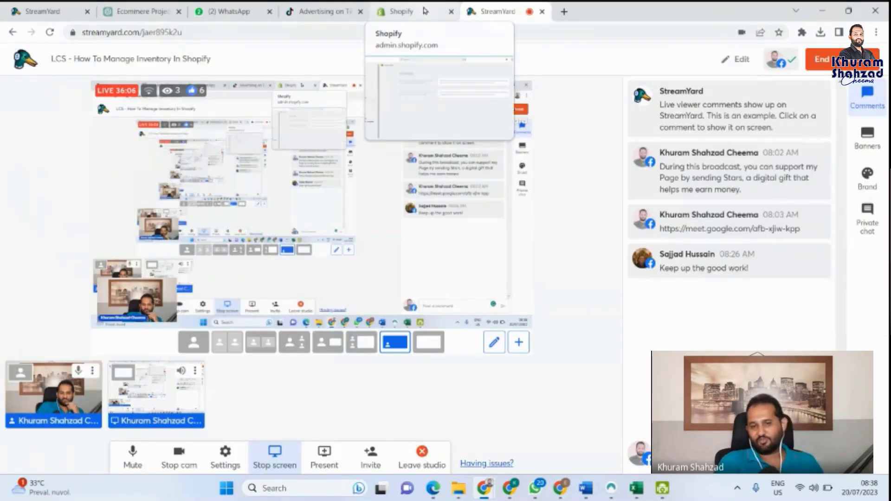
left_click(425, 10)
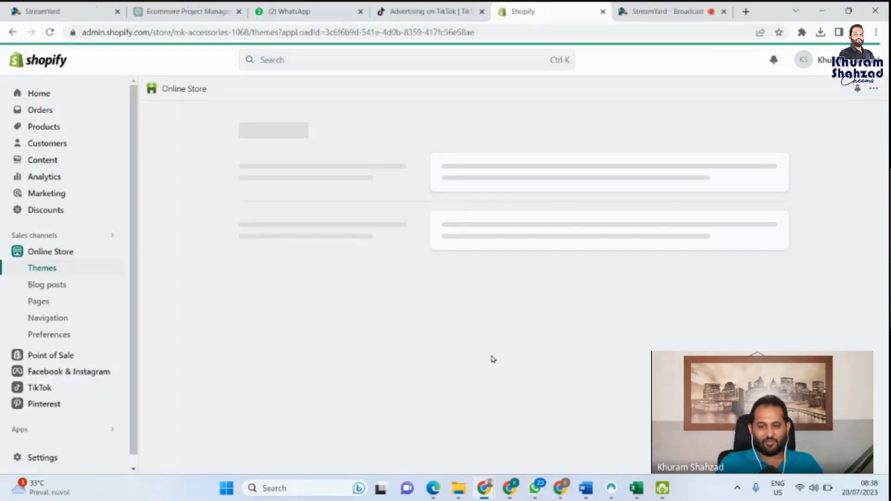
mouse_move(535, 489)
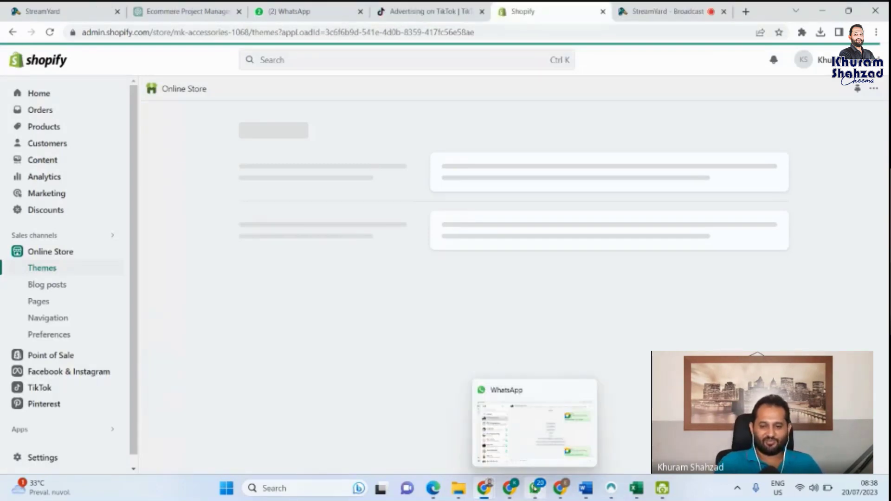
mouse_move(497, 491)
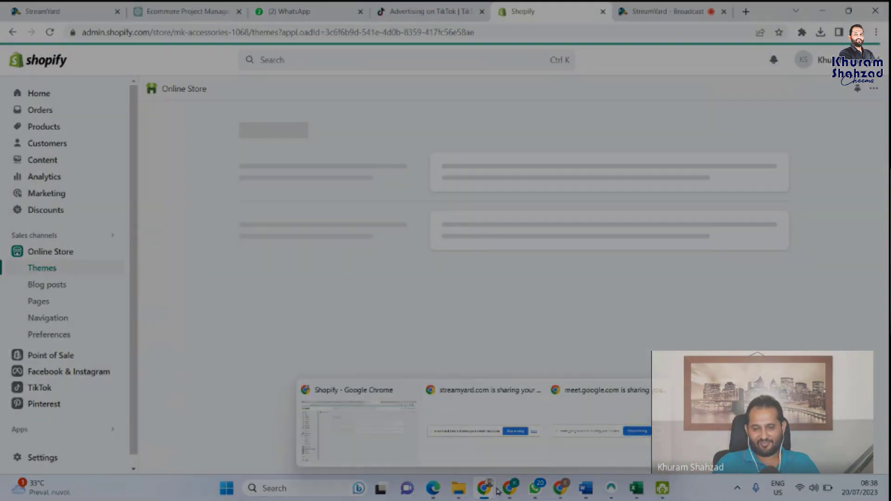